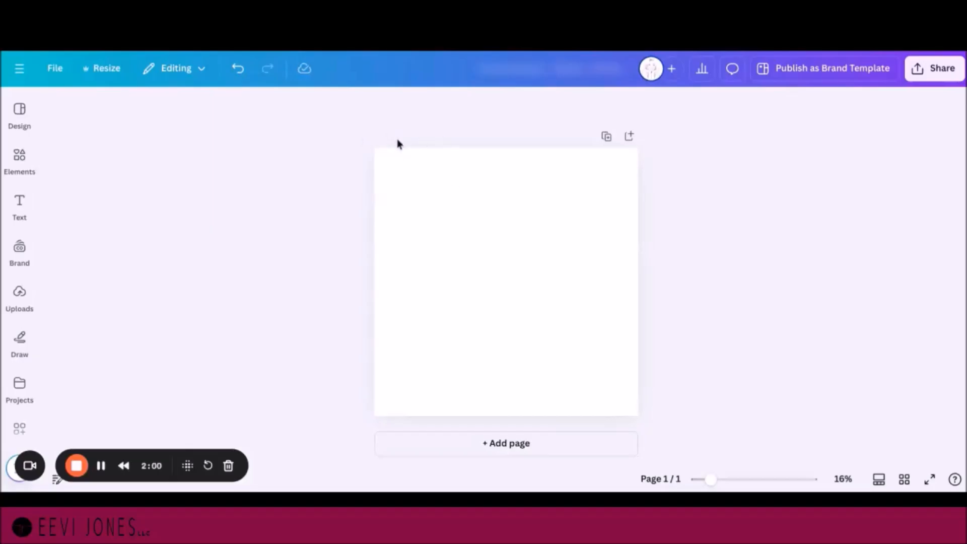
Step: Add a second blank page to the design
{"action": "left_click", "coordinate": [517, 446]}
{"action": "scroll", "coordinate": [729, 353], "scroll_direction": "up", "scroll_amount": 5}
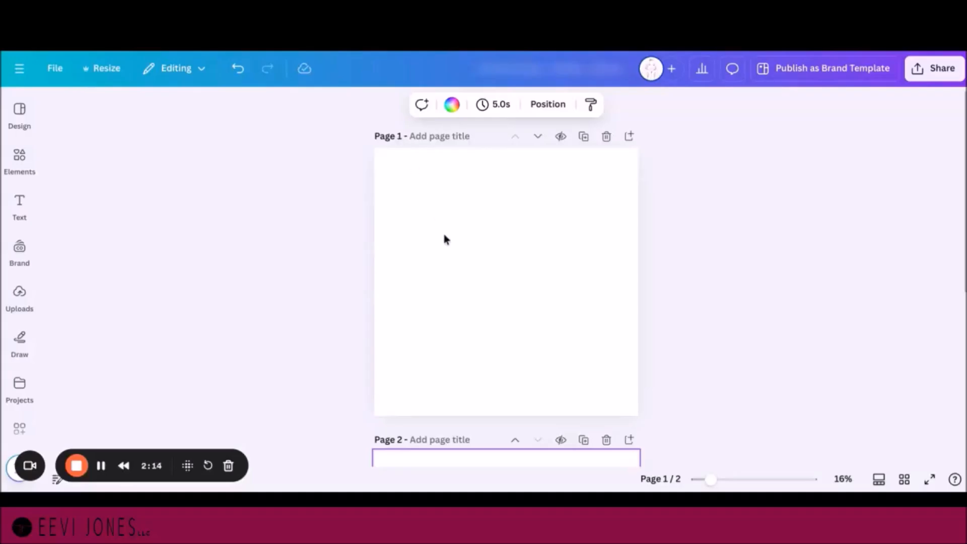
{"action": "scroll", "coordinate": [520, 360], "scroll_direction": "down", "scroll_amount": 5}
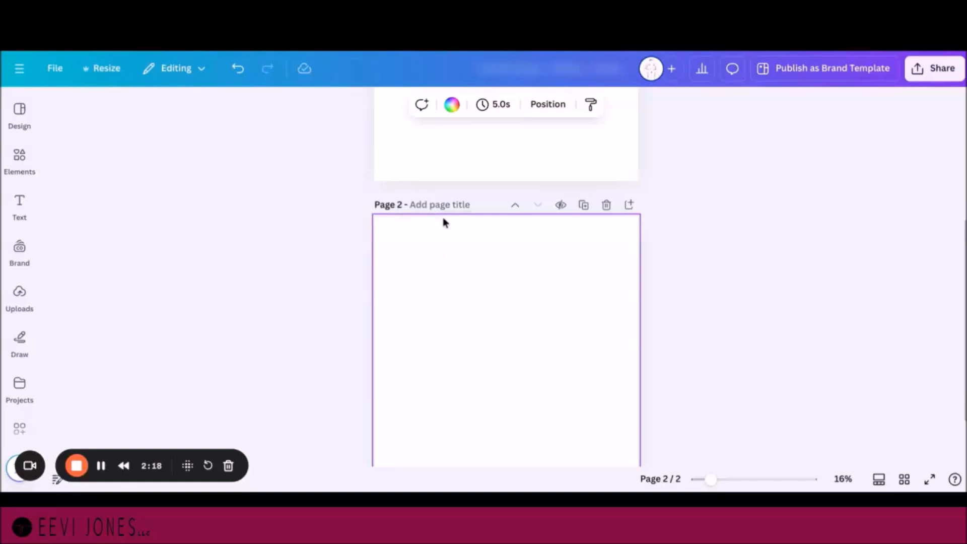
{"action": "scroll", "coordinate": [442, 220], "scroll_direction": "up", "scroll_amount": 5}
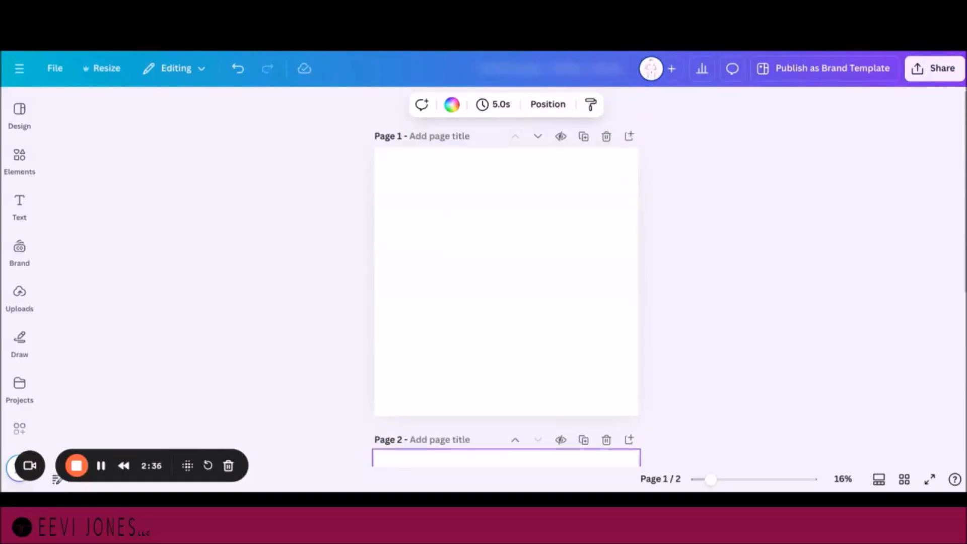
Step: Title page 1 "Blank (RIGHT)"
{"action": "scroll", "coordinate": [506, 282], "scroll_direction": "down", "scroll_amount": 1}
{"action": "scroll", "coordinate": [506, 282], "scroll_direction": "up", "scroll_amount": 1}
{"action": "left_click", "coordinate": [423, 136]}
{"action": "type", "text": "Blank ("}
{"action": "type", "text": "RIGHT"}
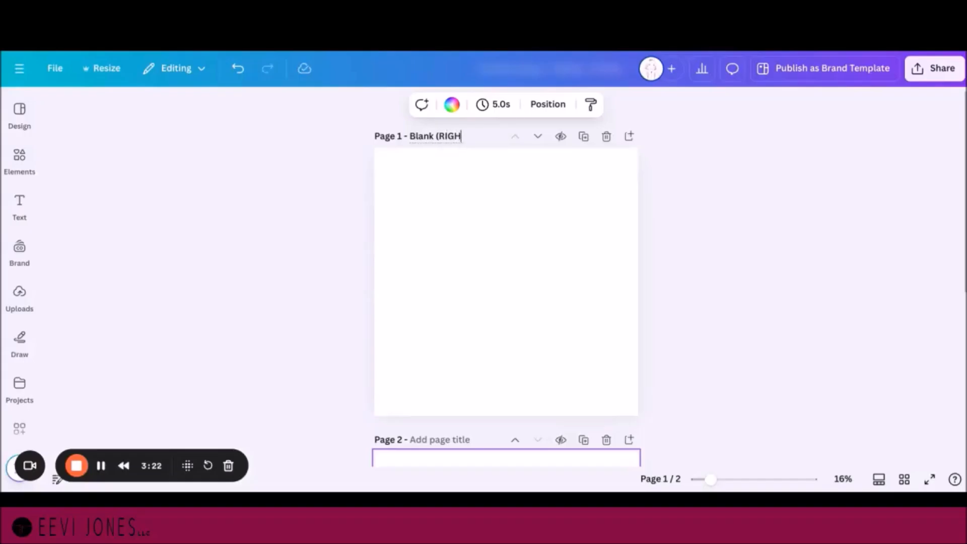
{"action": "type", "text": ")"}
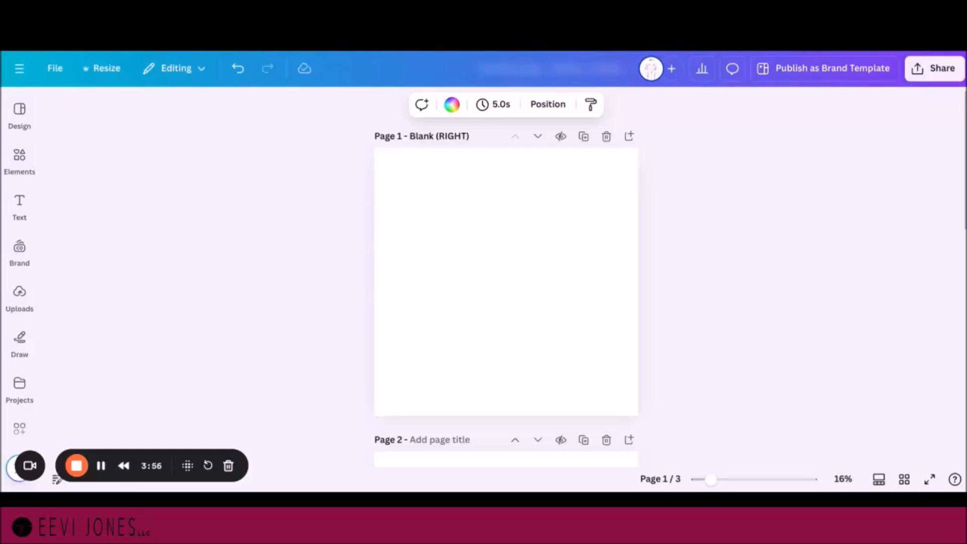
Step: Give page 2 the title "LEFT"
{"action": "scroll", "coordinate": [541, 252], "scroll_direction": "down", "scroll_amount": 5}
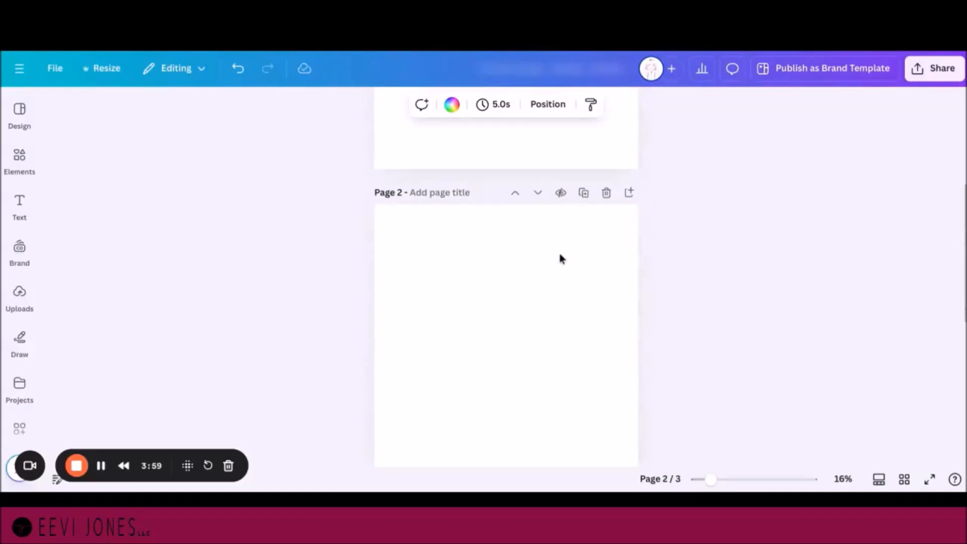
{"action": "scroll", "coordinate": [558, 250], "scroll_direction": "down", "scroll_amount": 2}
{"action": "scroll", "coordinate": [559, 257], "scroll_direction": "up", "scroll_amount": 1}
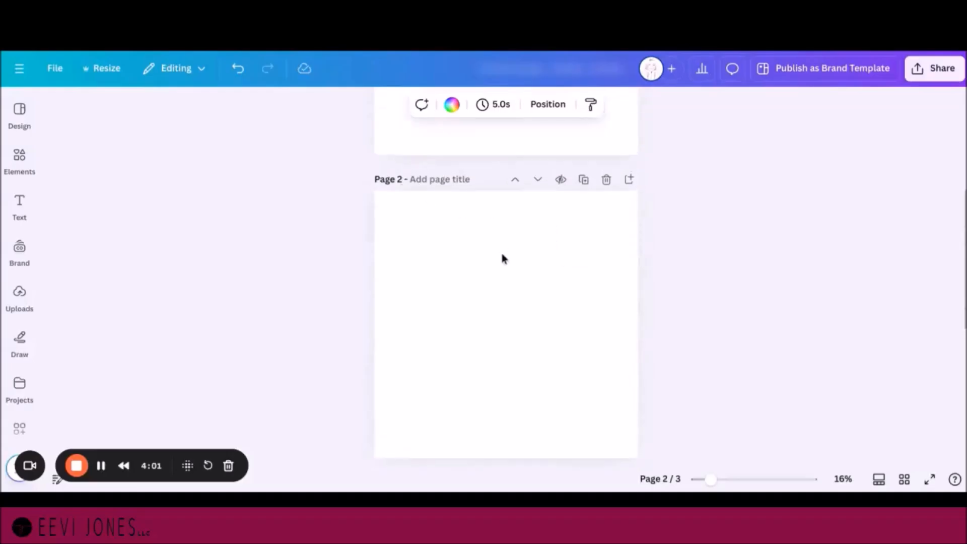
{"action": "scroll", "coordinate": [503, 257], "scroll_direction": "down", "scroll_amount": 5}
{"action": "scroll", "coordinate": [511, 270], "scroll_direction": "up", "scroll_amount": 4}
{"action": "left_click", "coordinate": [426, 144]}
{"action": "type", "text": "LEFT"}
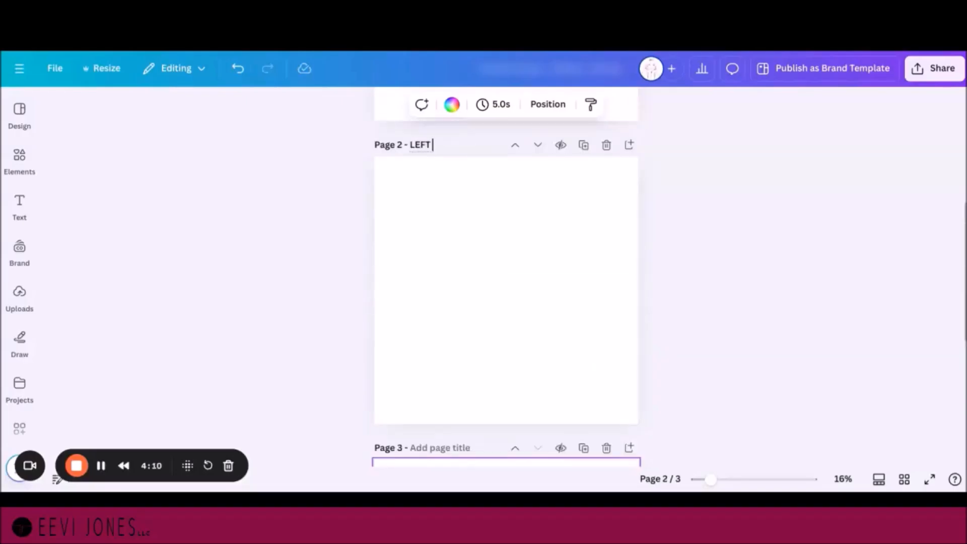
{"action": "key", "text": "Return"}
Step: Extend page 2's title so it reads "Credit Page (LEFT)"
{"action": "left_click", "coordinate": [409, 144]}
{"action": "type", "text": "Credit Page ("}
{"action": "key", "text": "Right"}
{"action": "key", "text": "Right"}
{"action": "key", "text": "Right"}
{"action": "key", "text": "Right"}
{"action": "type", "text": ")"}
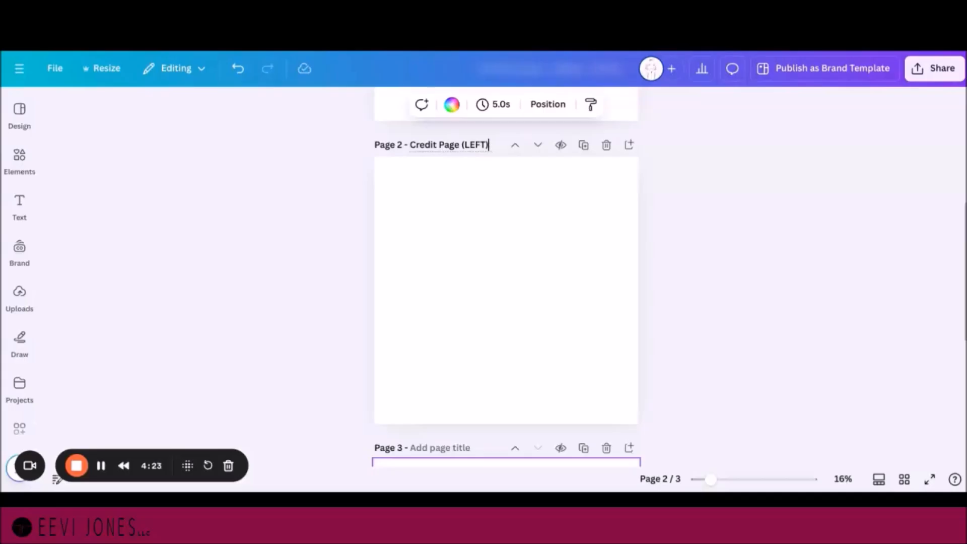
Step: Title page 3 "Title Page (RIGHT)"
{"action": "scroll", "coordinate": [430, 236], "scroll_direction": "down", "scroll_amount": 4}
{"action": "left_click", "coordinate": [430, 236]}
{"action": "type", "text": "Title Page"}
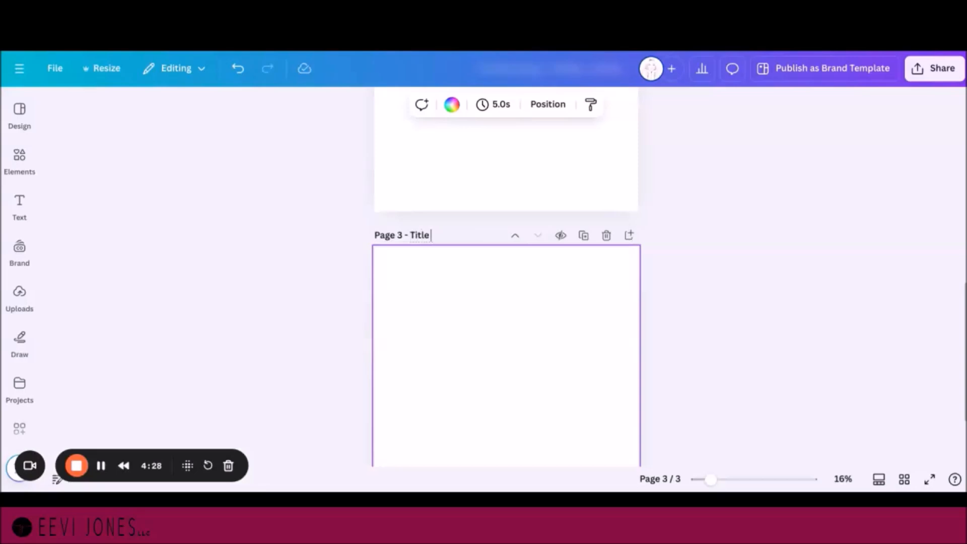
{"action": "type", "text": "("}
{"action": "type", "text": "RIGHT)"}
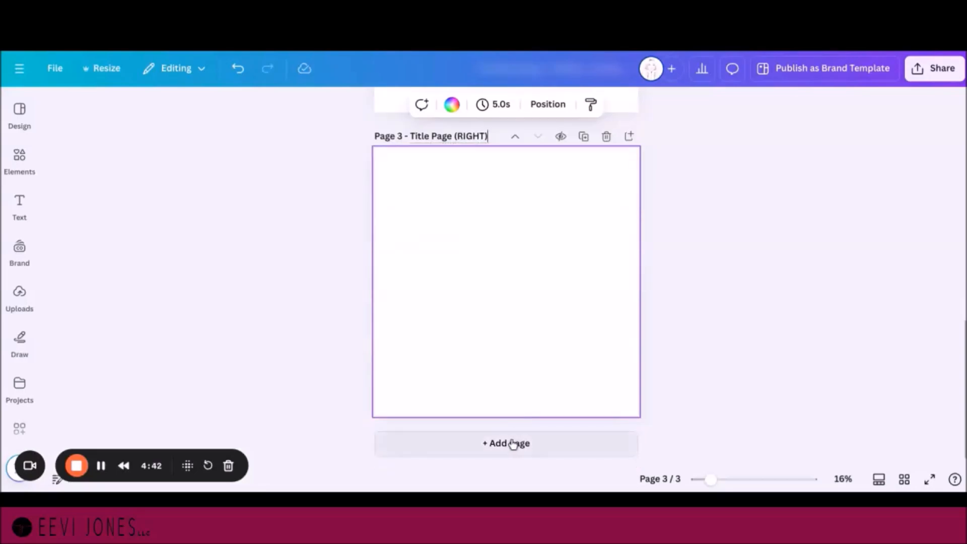
Step: Add two more blank pages, 4 and 5, after the title page
{"action": "left_click", "coordinate": [513, 443]}
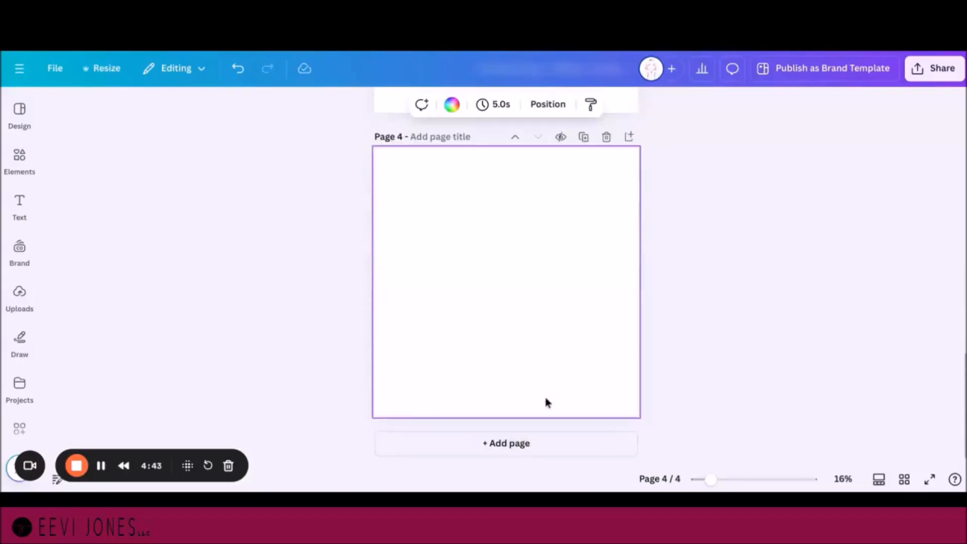
{"action": "scroll", "coordinate": [547, 401], "scroll_direction": "up", "scroll_amount": 3}
{"action": "scroll", "coordinate": [547, 399], "scroll_direction": "up", "scroll_amount": 4}
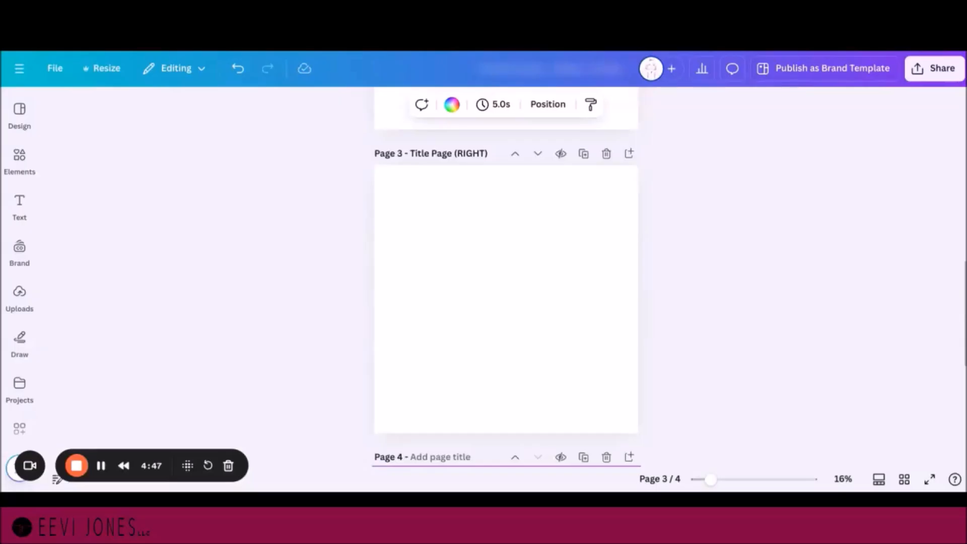
{"action": "scroll", "coordinate": [491, 292], "scroll_direction": "down", "scroll_amount": 4}
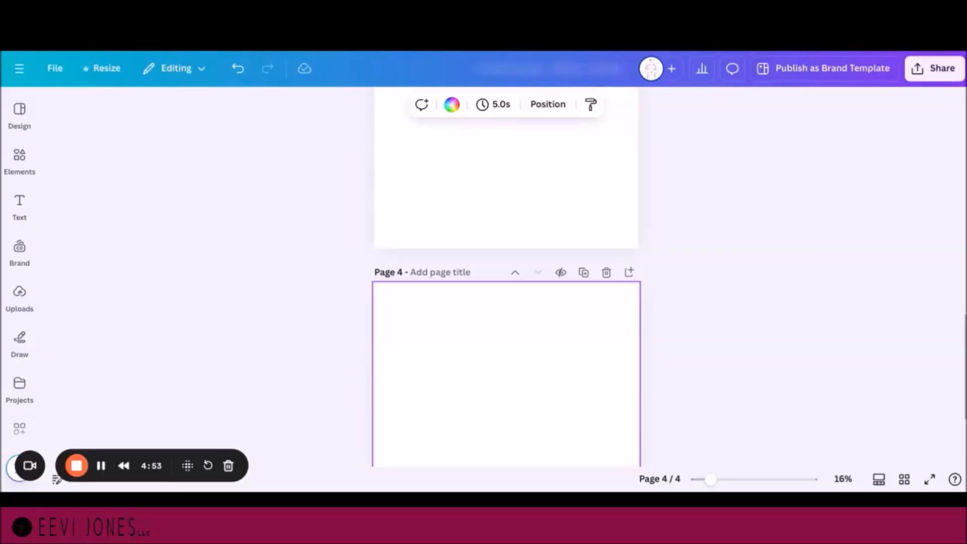
{"action": "scroll", "coordinate": [479, 342], "scroll_direction": "down", "scroll_amount": 2}
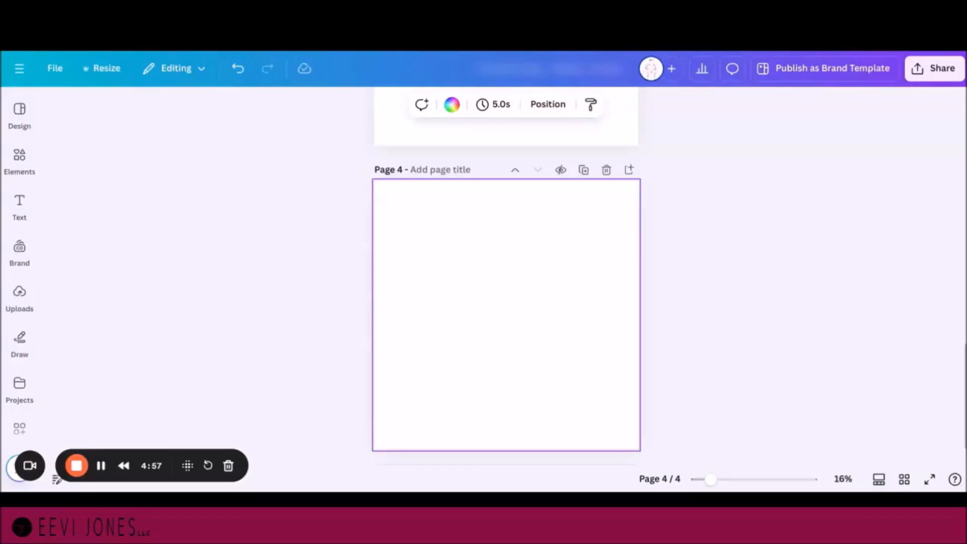
{"action": "scroll", "coordinate": [506, 302], "scroll_direction": "down", "scroll_amount": 1}
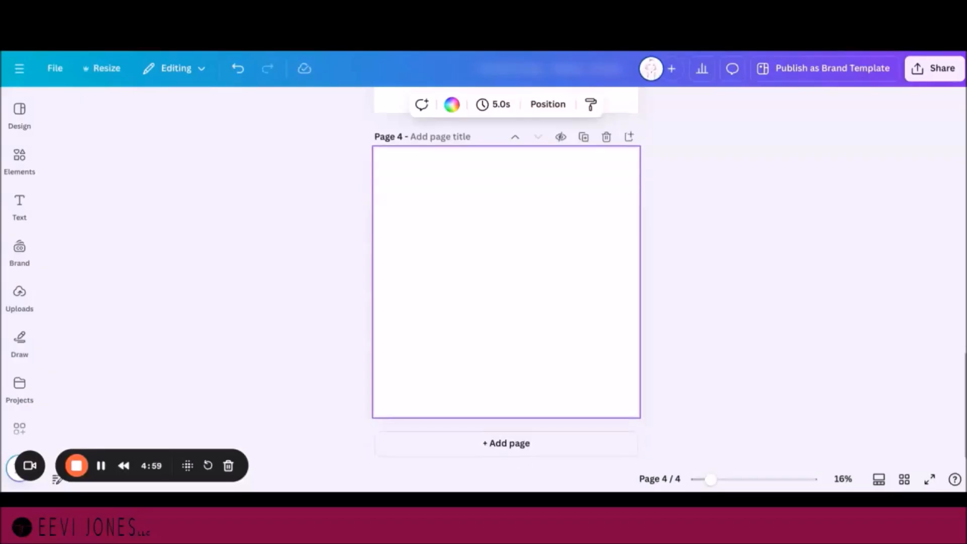
{"action": "left_click", "coordinate": [514, 443]}
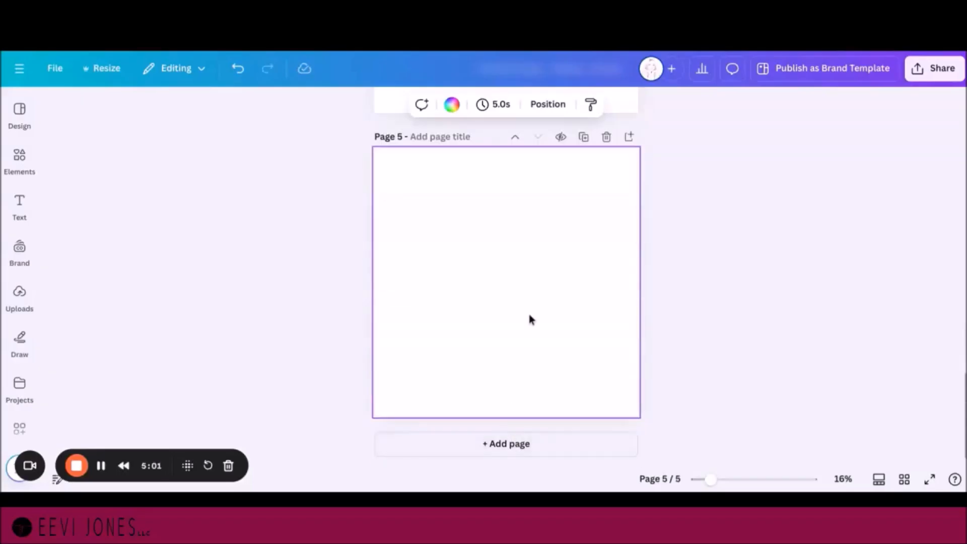
Step: Title page 4 "Illustration 1 (LEFT)"
{"action": "scroll", "coordinate": [535, 300], "scroll_direction": "up", "scroll_amount": 6}
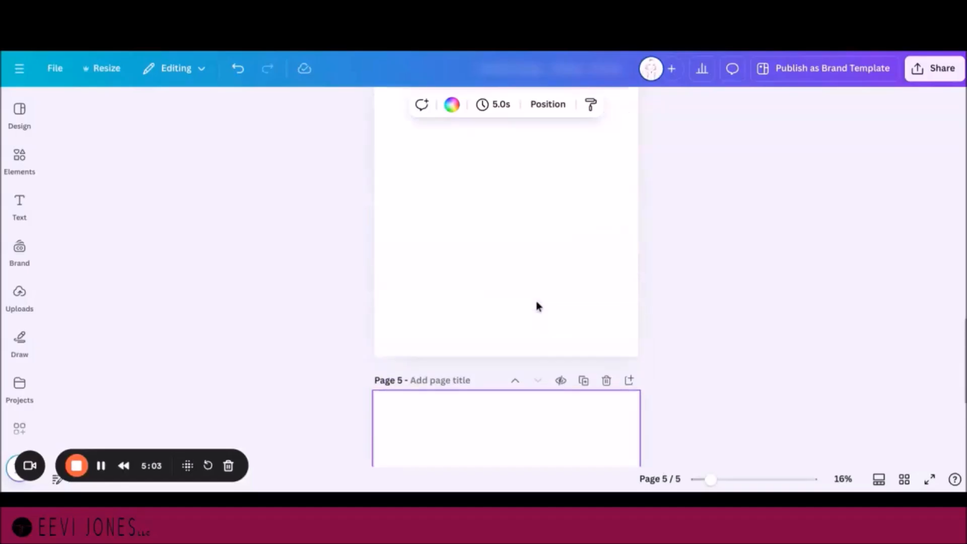
{"action": "left_click", "coordinate": [431, 240]}
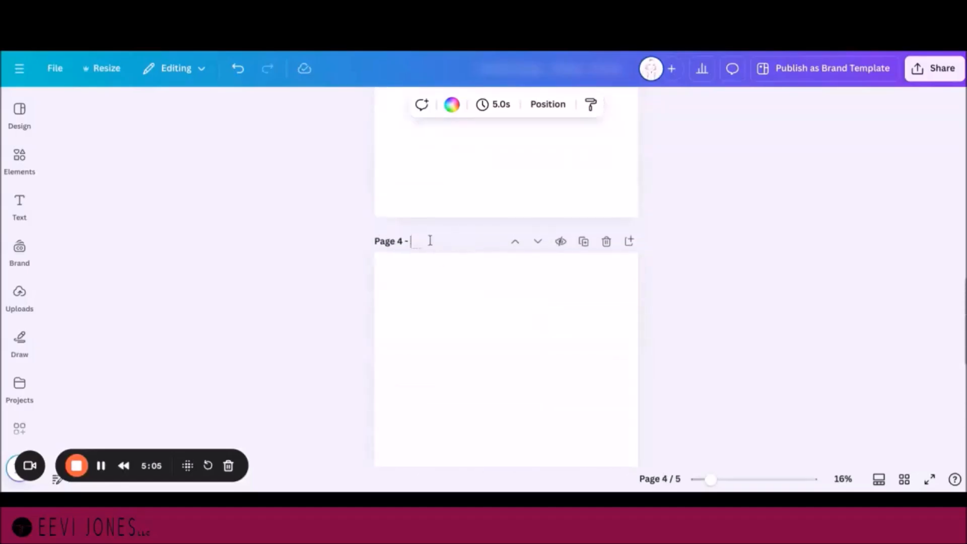
{"action": "type", "text": "ILlustration 1 (LEFT)"}
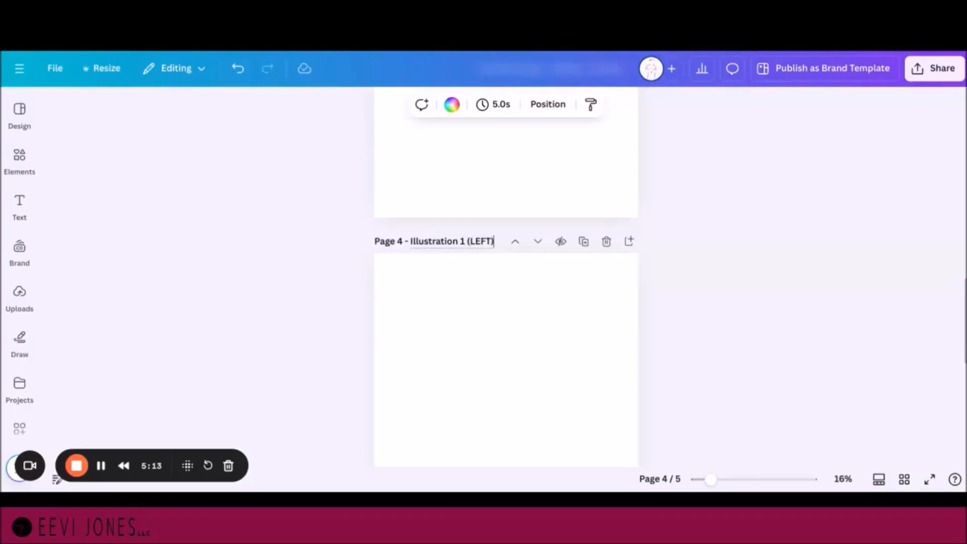
Step: Title page 5 "Illustration 1 (RIGHT)"
{"action": "scroll", "coordinate": [455, 302], "scroll_direction": "down", "scroll_amount": 2}
{"action": "left_click", "coordinate": [446, 316]}
{"action": "type", "text": "Illustratio"}
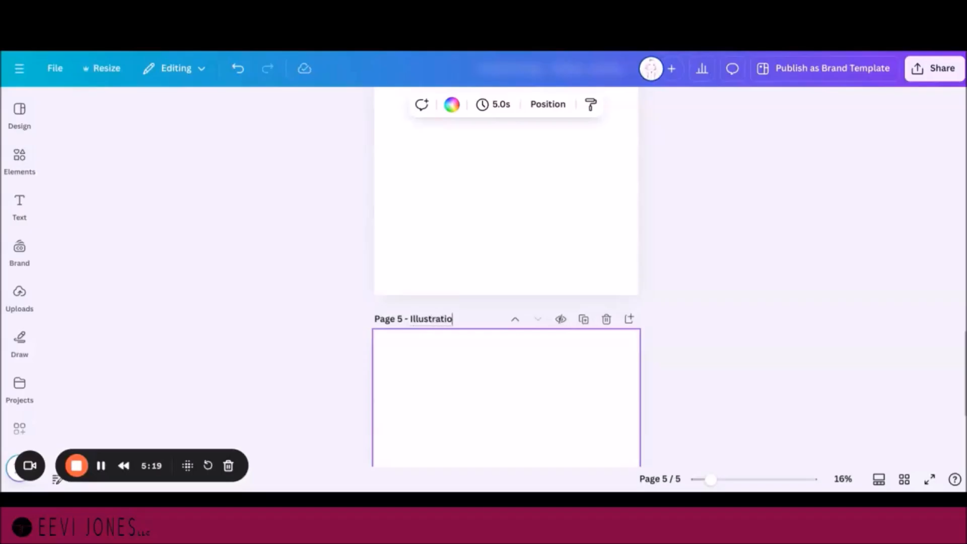
{"action": "type", "text": "n 1 (RIGHT)"}
Step: Add a body text box to the credit page and move it to the page's centre
{"action": "scroll", "coordinate": [506, 282], "scroll_direction": "up", "scroll_amount": 3}
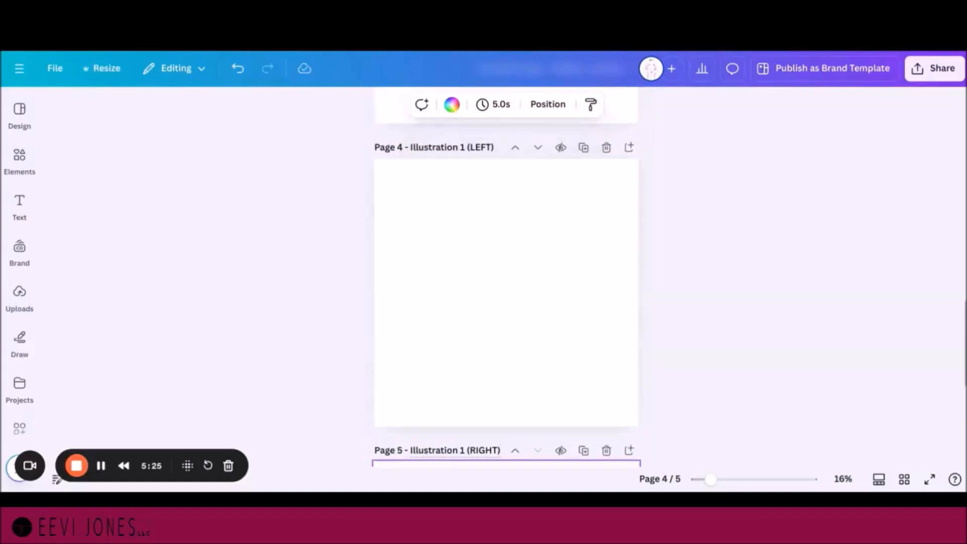
{"action": "scroll", "coordinate": [506, 282], "scroll_direction": "up", "scroll_amount": 8}
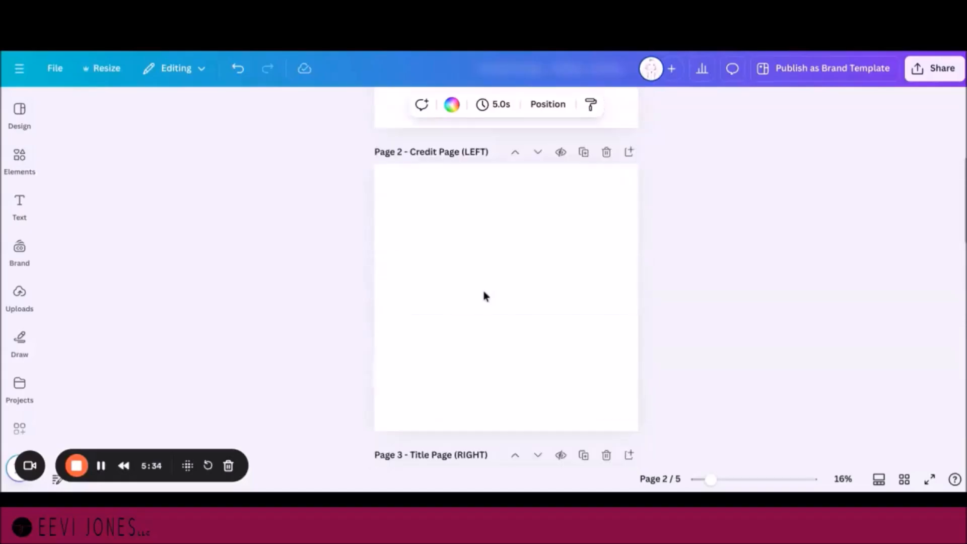
{"action": "left_click", "coordinate": [484, 292]}
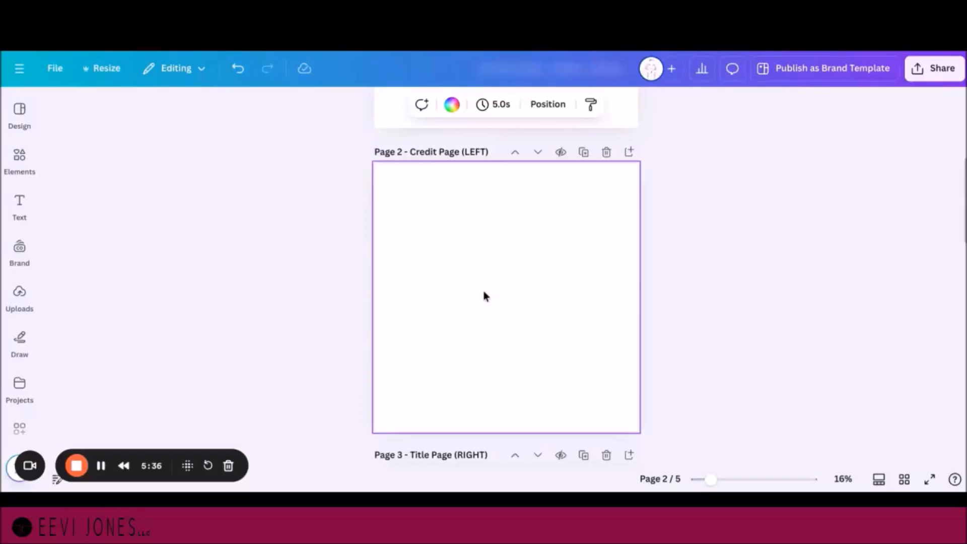
{"action": "left_click", "coordinate": [20, 207]}
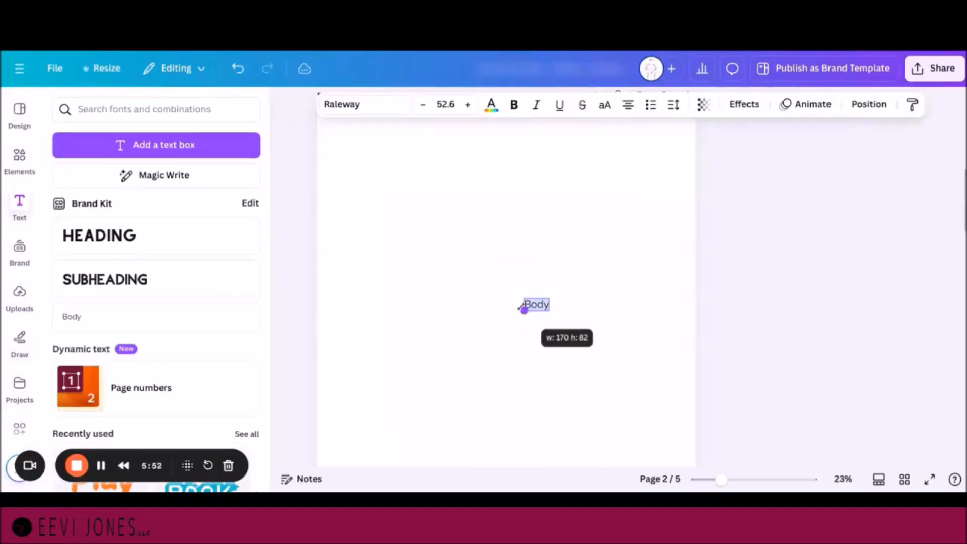
{"action": "left_click_drag", "start_coordinate": [522, 309], "coordinate": [523, 306]}
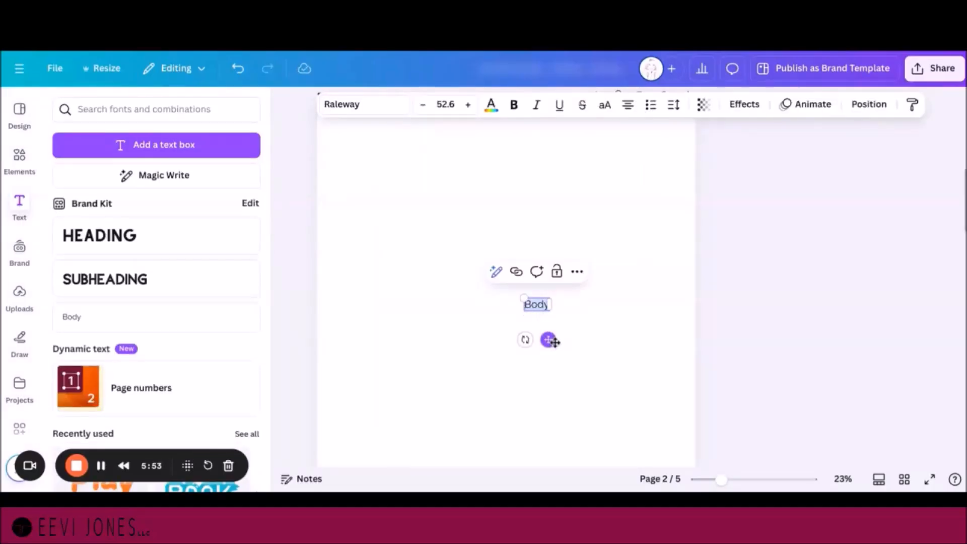
{"action": "left_click_drag", "start_coordinate": [548, 341], "coordinate": [520, 337]}
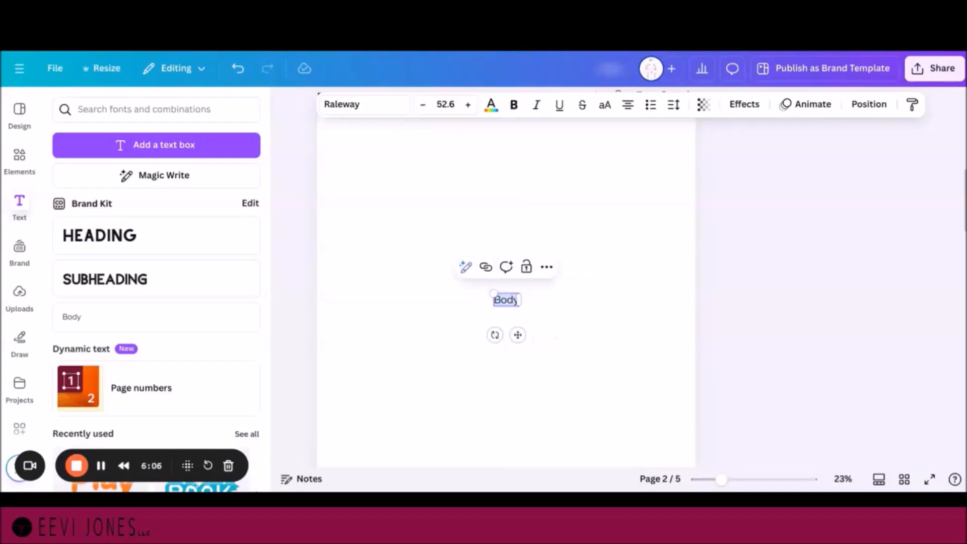
Step: Replace the credit page's placeholder text with "ISBN: ..." and, after a blank line, "Copyright Notice"
{"action": "type", "text": "ISBN"}
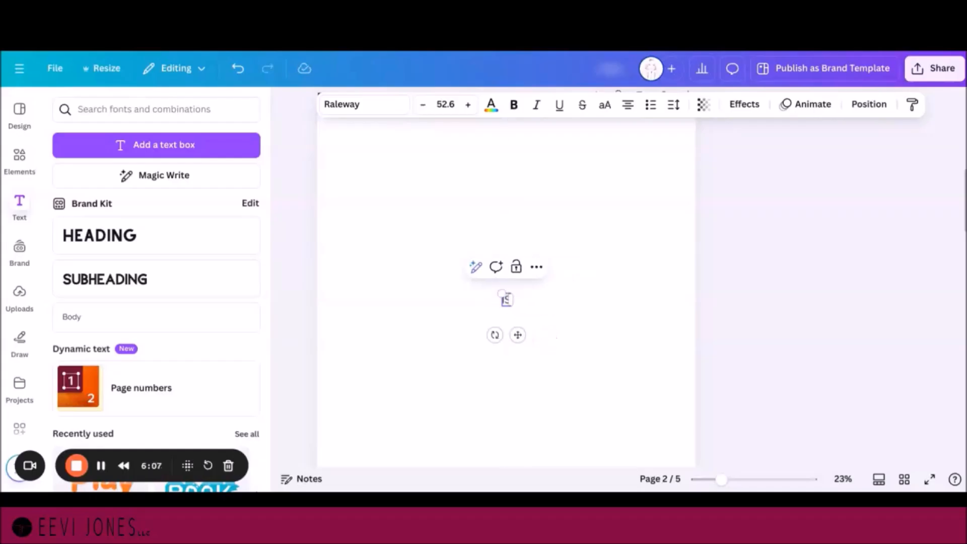
{"action": "type", "text": ":"}
{"action": "key", "text": "Return"}
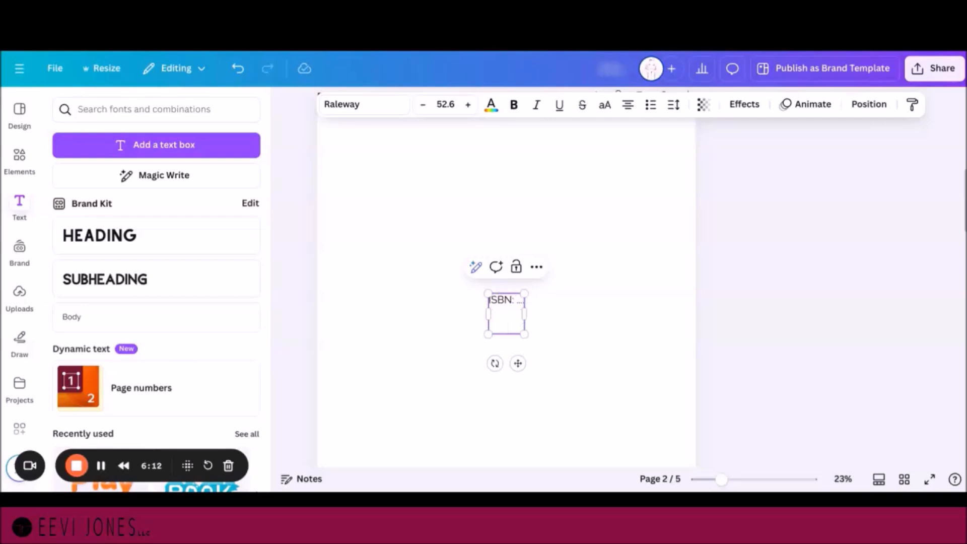
{"action": "type", "text": "Cp"}
{"action": "key", "text": "BackSpace"}
{"action": "type", "text": "opr"}
{"action": "key", "text": "BackSpace"}
{"action": "type", "text": "yright"}
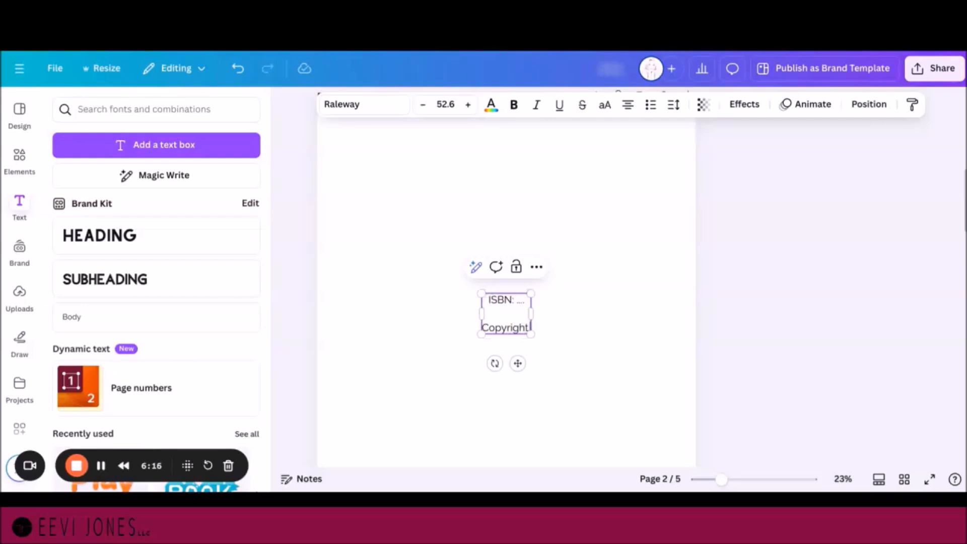
{"action": "type", "text": " Notice"}
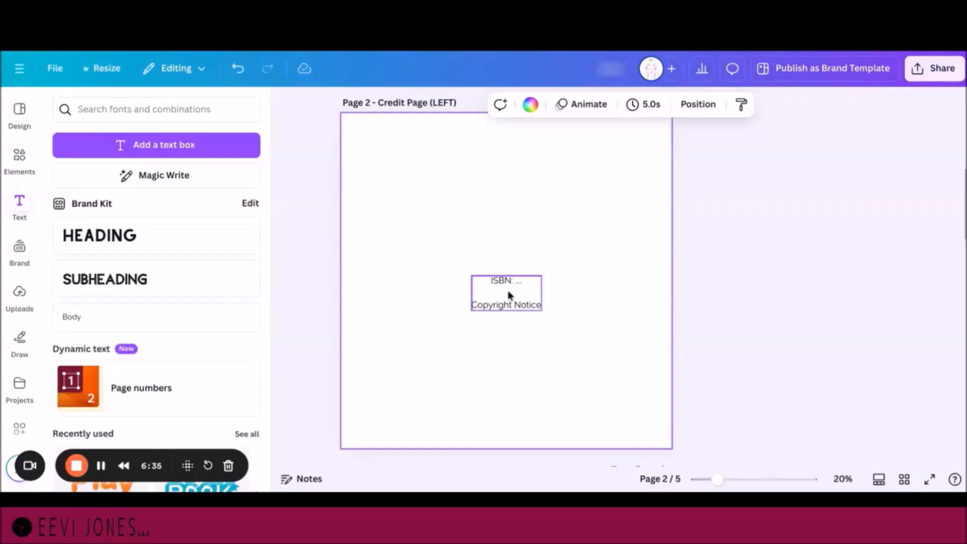
Step: Place the uploaded illustration of the child lying on a rock on page 3 and set it as the page background
{"action": "scroll", "coordinate": [539, 286], "scroll_direction": "down", "scroll_amount": 3}
{"action": "scroll", "coordinate": [539, 286], "scroll_direction": "down", "scroll_amount": 3}
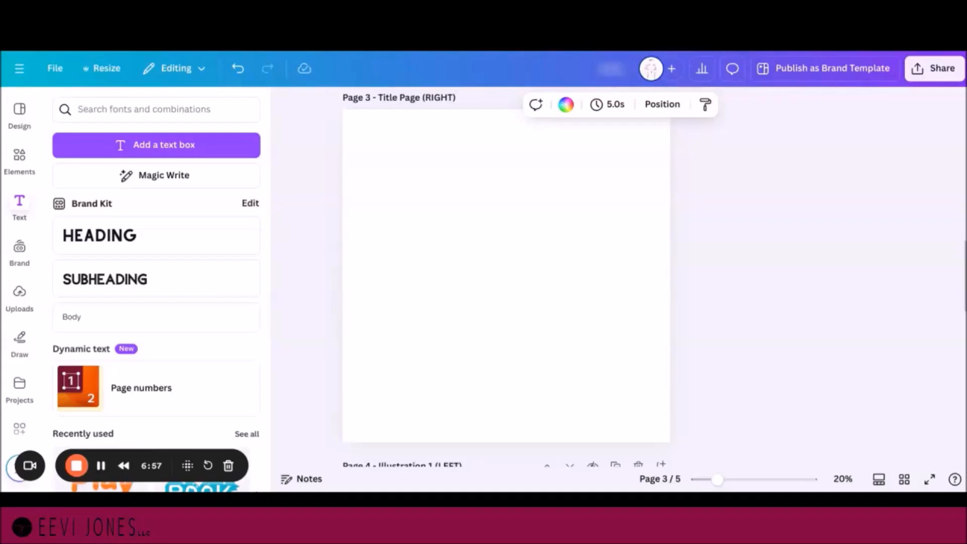
{"action": "left_click", "coordinate": [19, 293]}
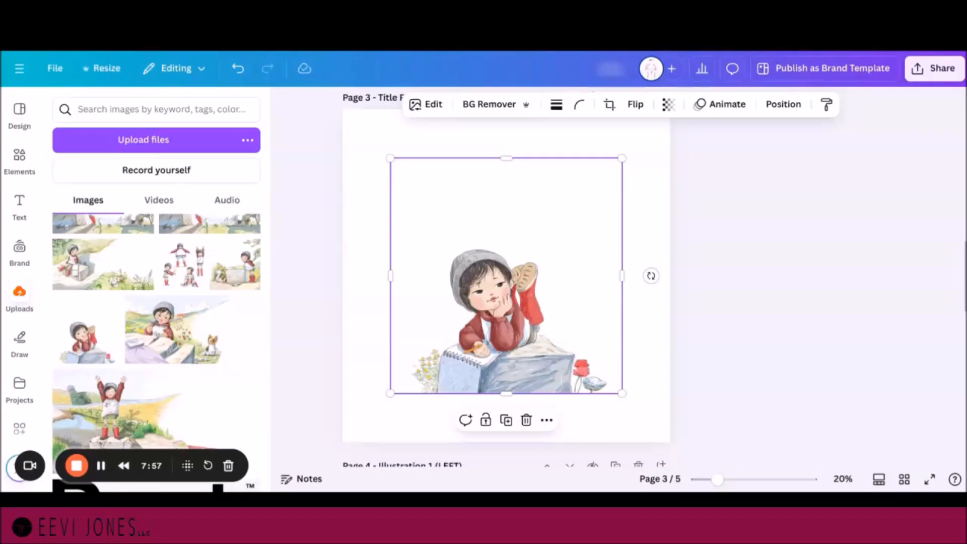
{"action": "right_click", "coordinate": [507, 284]}
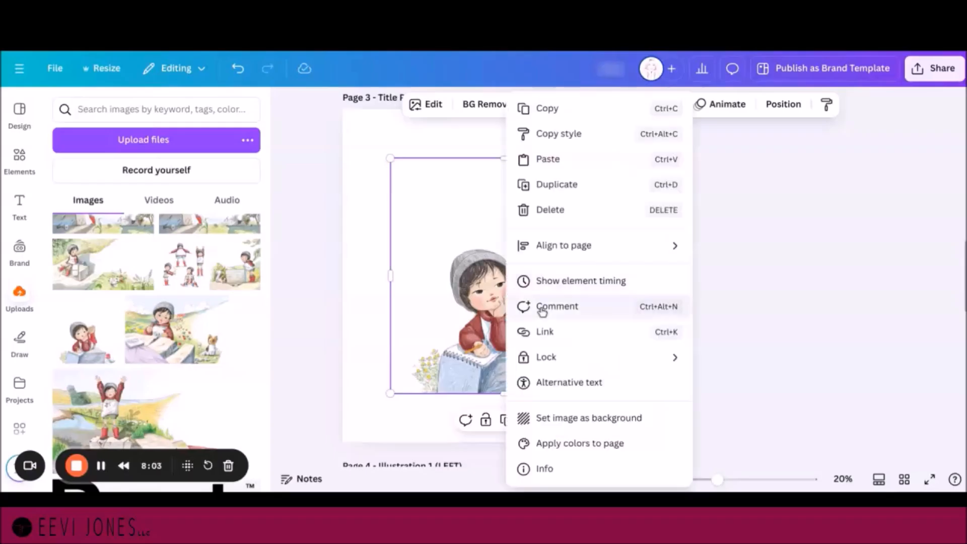
{"action": "left_click", "coordinate": [571, 418]}
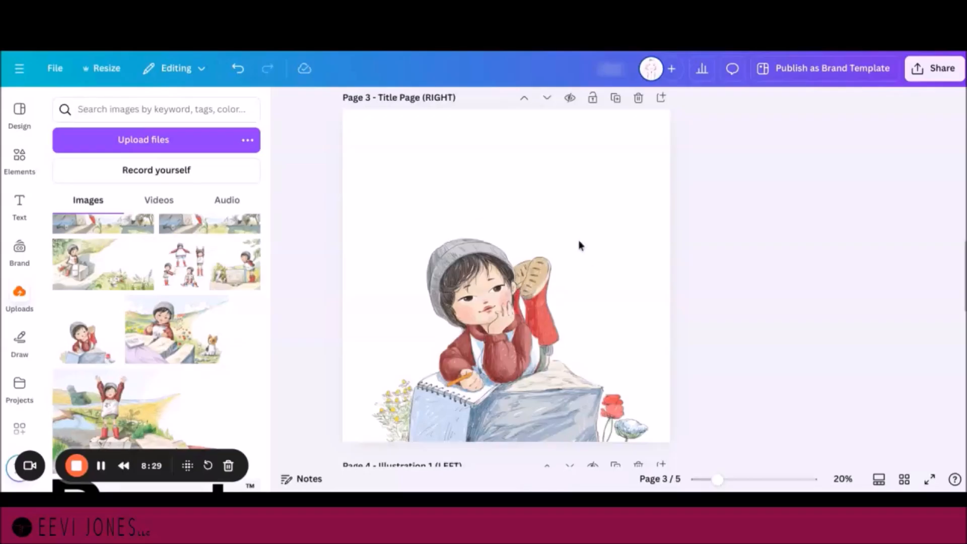
Step: Detach page 3's illustration from the background, adjust its size slightly and align it with the page's lower edge
{"action": "right_click", "coordinate": [494, 259]}
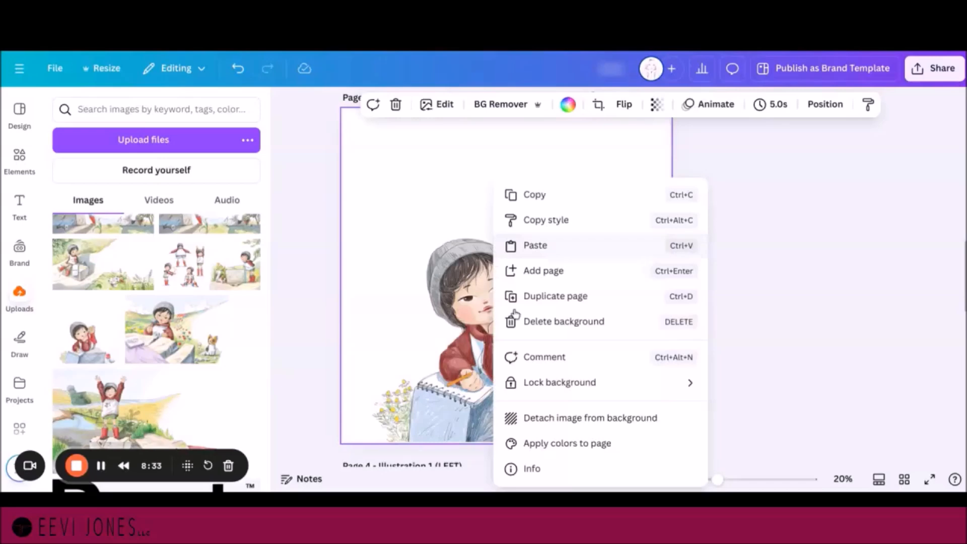
{"action": "left_click", "coordinate": [566, 422]}
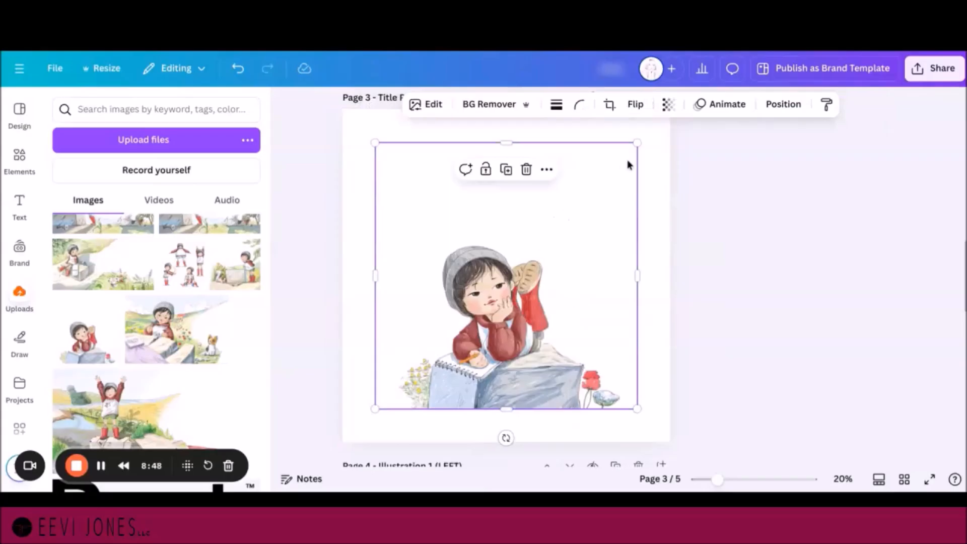
{"action": "left_click_drag", "start_coordinate": [637, 144], "coordinate": [669, 167]}
{"action": "left_click_drag", "start_coordinate": [604, 208], "coordinate": [599, 239]}
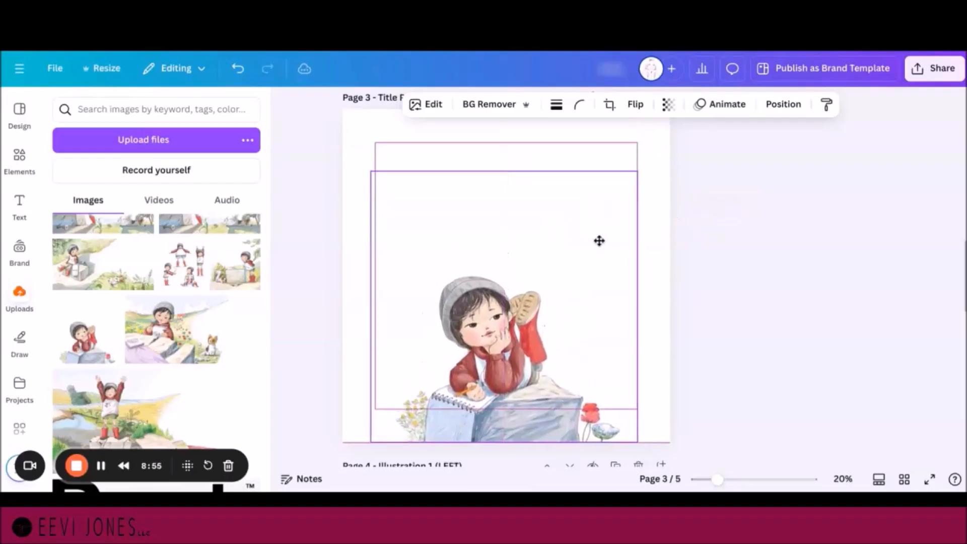
{"action": "left_click", "coordinate": [718, 247]}
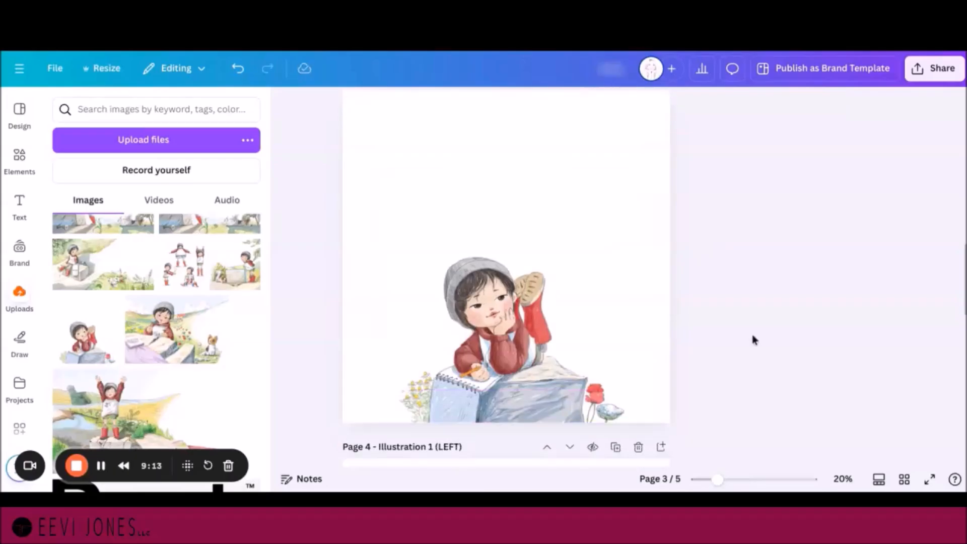
{"action": "scroll", "coordinate": [751, 335], "scroll_direction": "down", "scroll_amount": 5}
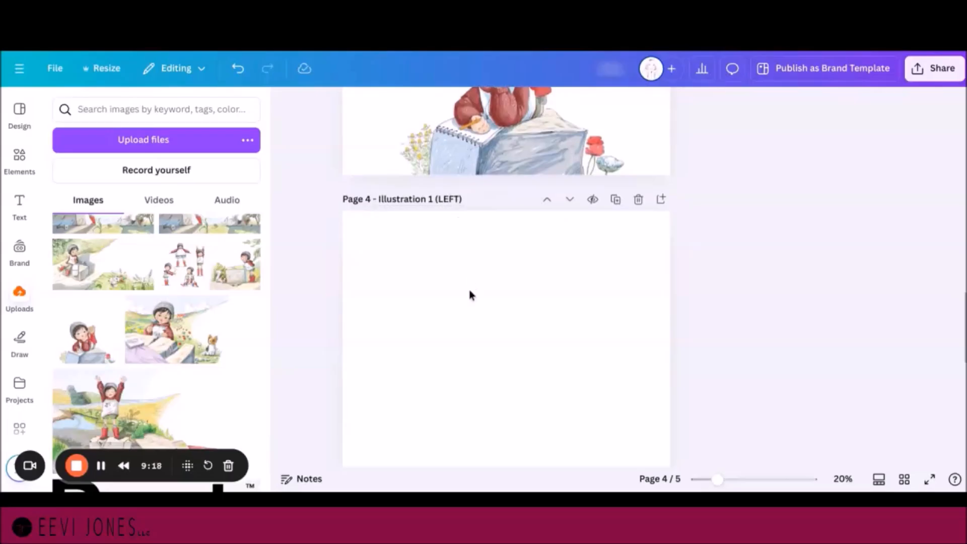
{"action": "scroll", "coordinate": [515, 294], "scroll_direction": "down", "scroll_amount": 1}
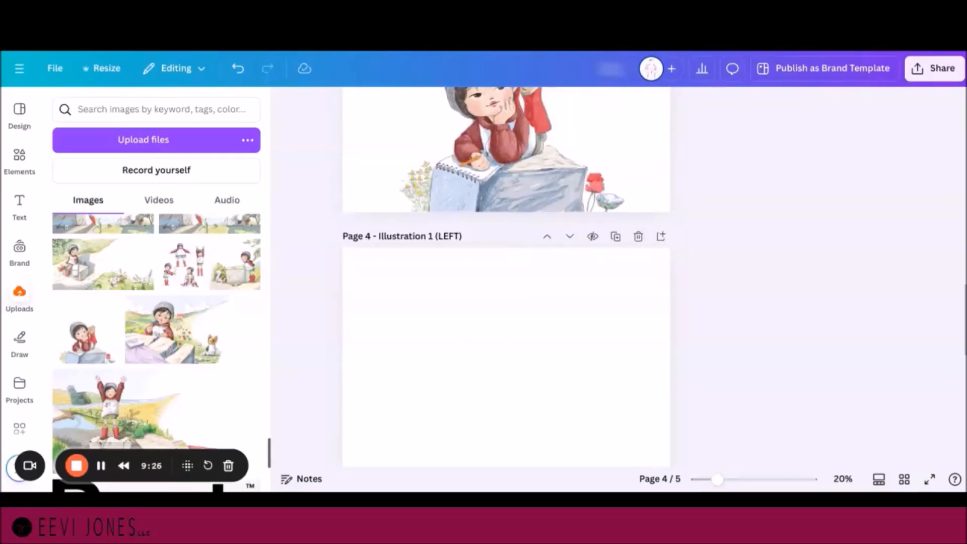
{"action": "scroll", "coordinate": [506, 282], "scroll_direction": "down", "scroll_amount": 1}
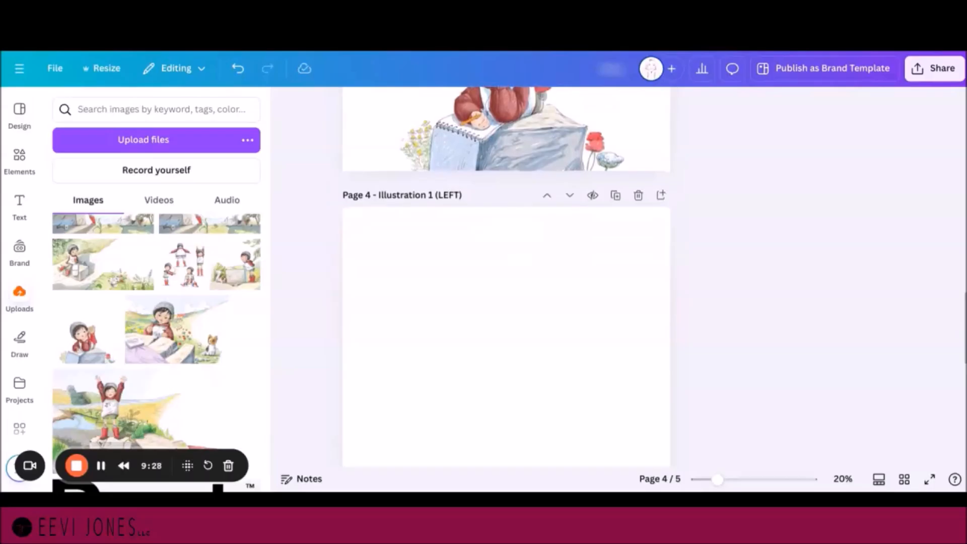
{"action": "scroll", "coordinate": [524, 260], "scroll_direction": "down", "scroll_amount": 1}
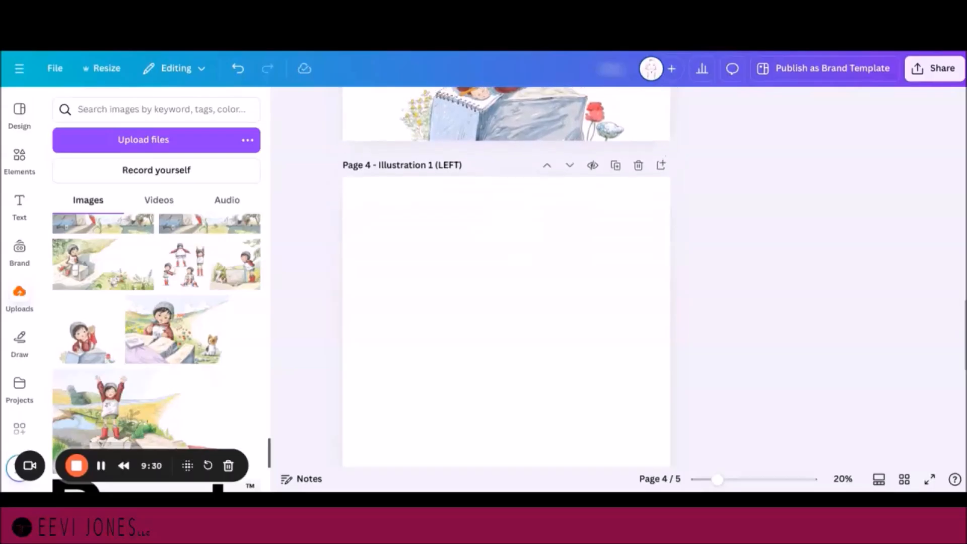
{"action": "scroll", "coordinate": [524, 260], "scroll_direction": "up", "scroll_amount": 5}
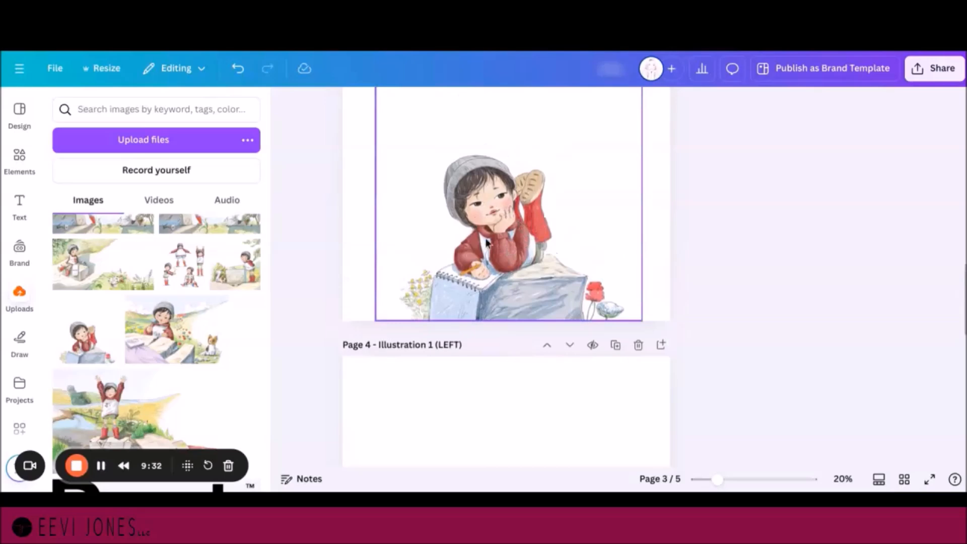
{"action": "scroll", "coordinate": [487, 244], "scroll_direction": "down", "scroll_amount": 5}
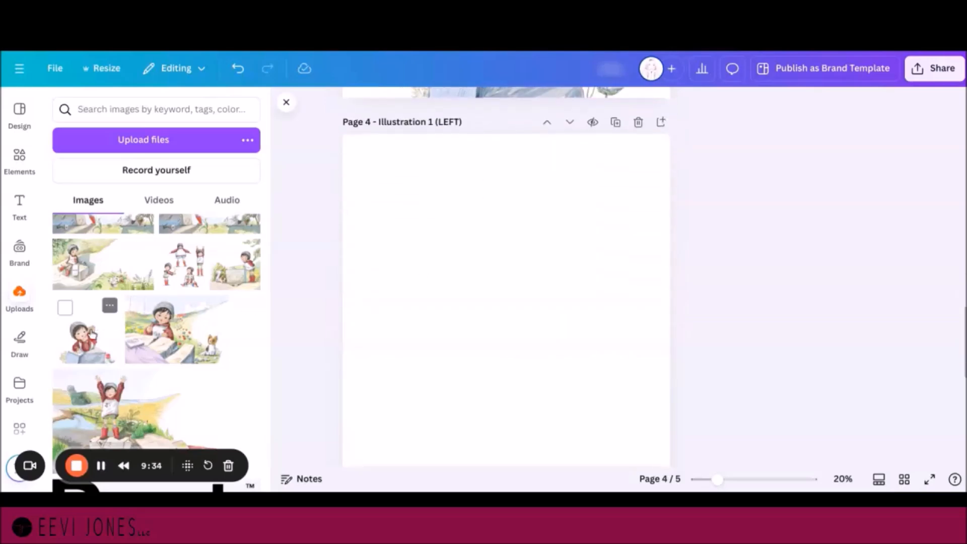
{"action": "left_click", "coordinate": [87, 333]}
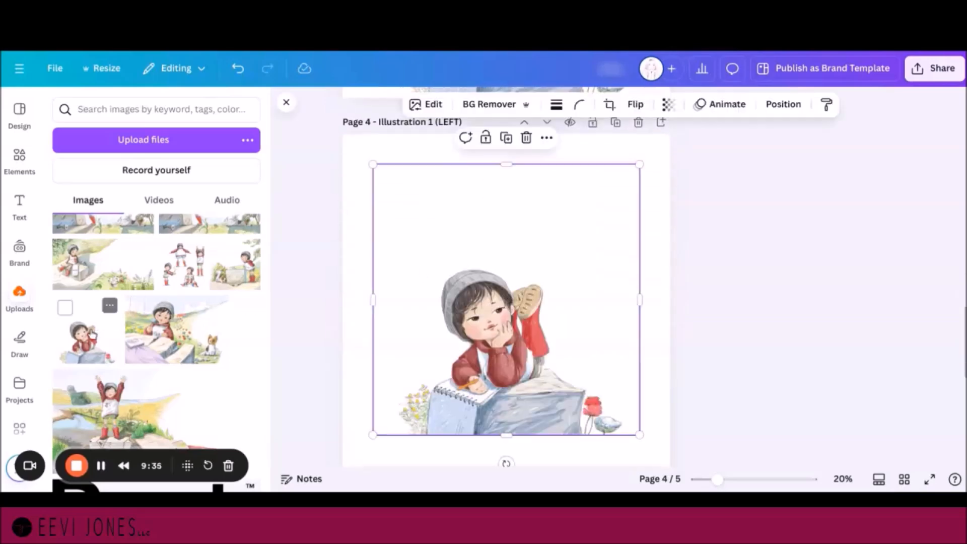
{"action": "right_click", "coordinate": [478, 318]}
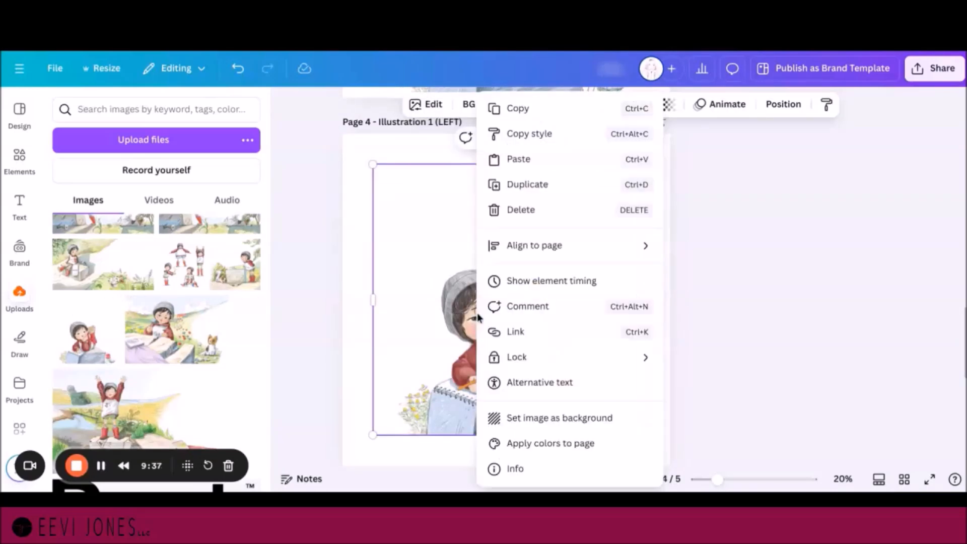
{"action": "left_click", "coordinate": [543, 424]}
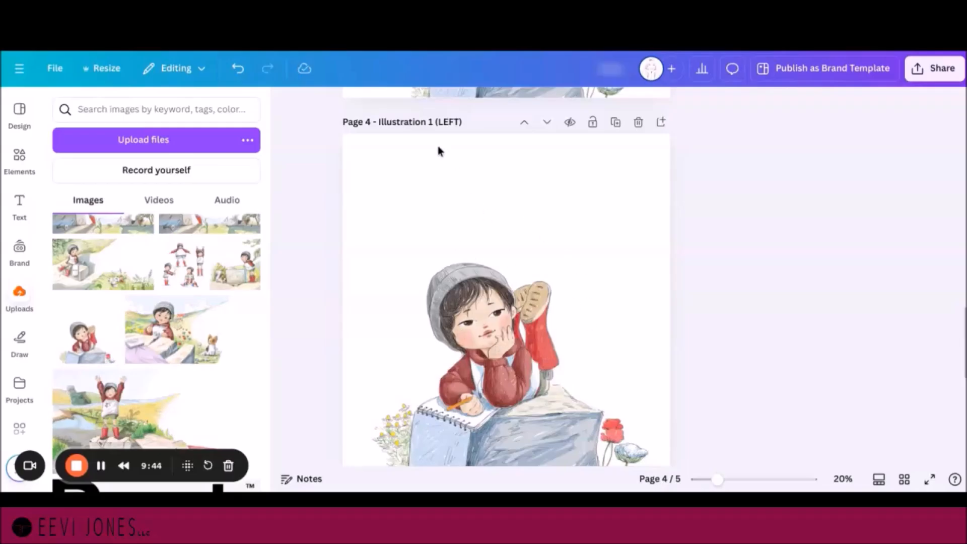
{"action": "left_click", "coordinate": [492, 278]}
{"action": "key", "text": "Delete"}
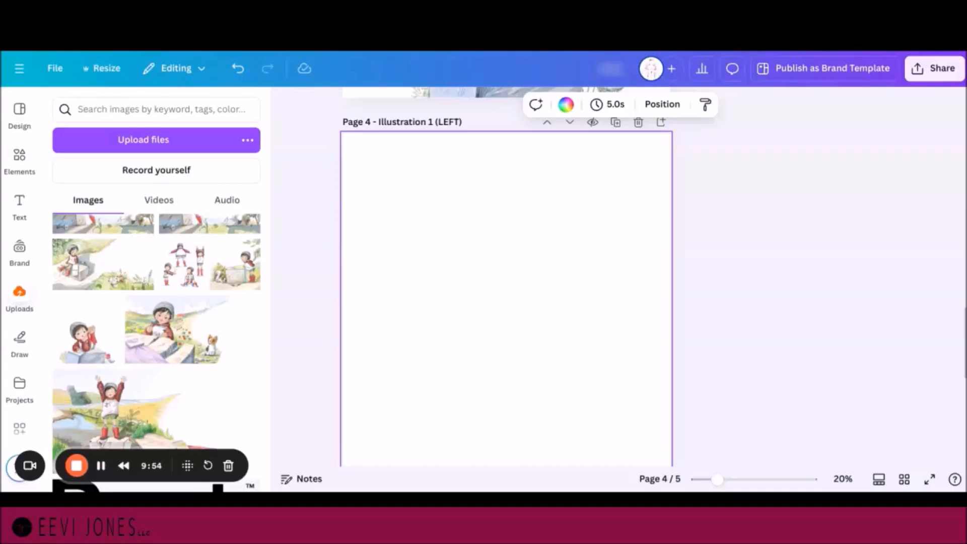
Step: Place the uploaded wide illustration of the cheering child and red wagon on page 4 and set it as the page background
{"action": "scroll", "coordinate": [197, 349], "scroll_direction": "down", "scroll_amount": 2}
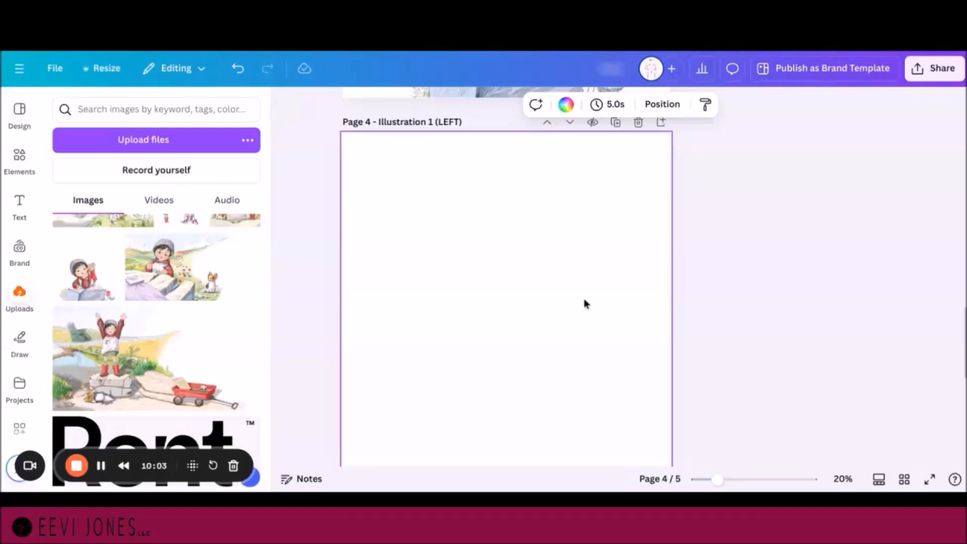
{"action": "scroll", "coordinate": [584, 300], "scroll_direction": "down", "scroll_amount": 1}
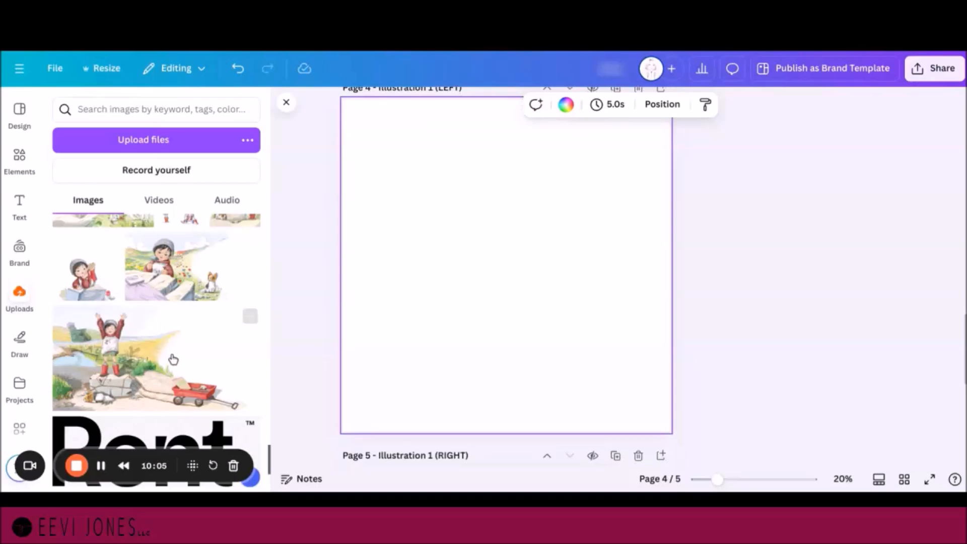
{"action": "left_click", "coordinate": [149, 360]}
{"action": "scroll", "coordinate": [449, 363], "scroll_direction": "up", "scroll_amount": 1}
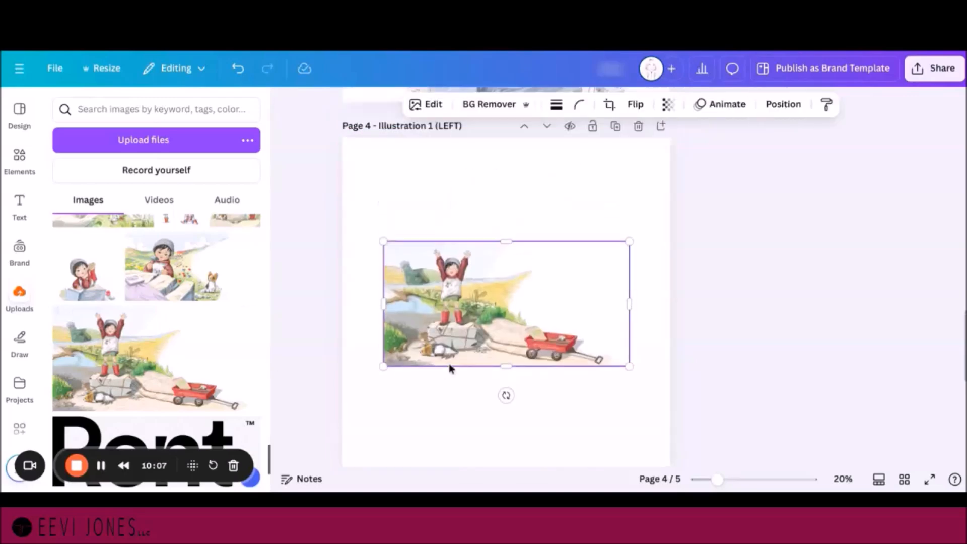
{"action": "right_click", "coordinate": [523, 302]}
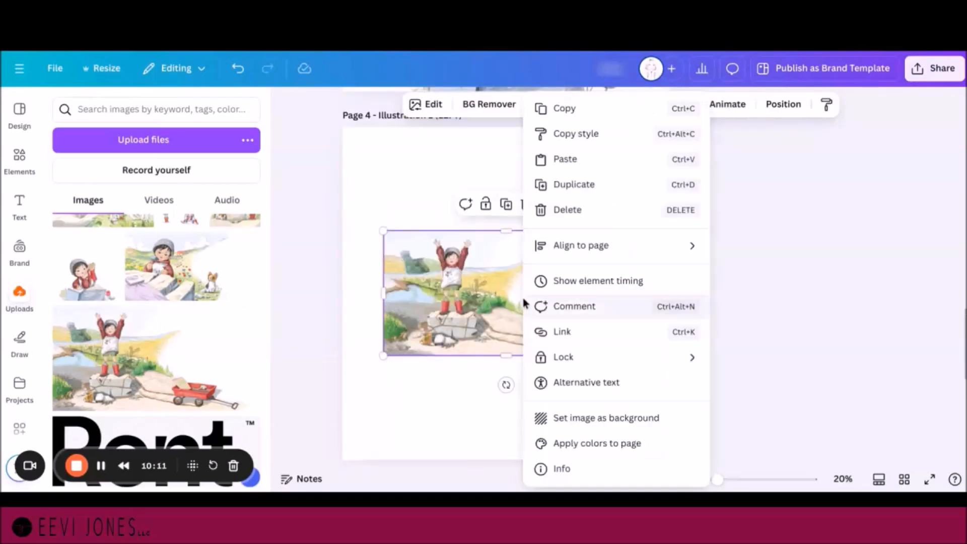
{"action": "left_click", "coordinate": [567, 419]}
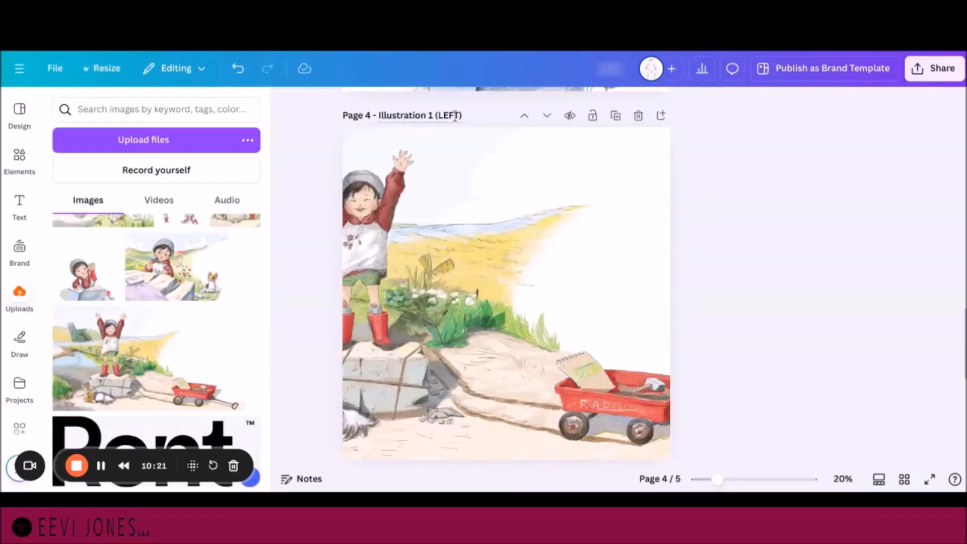
Step: Reposition page 4's background image within its crop so the page shows the illustration's left half with the child
{"action": "double_click", "coordinate": [483, 296]}
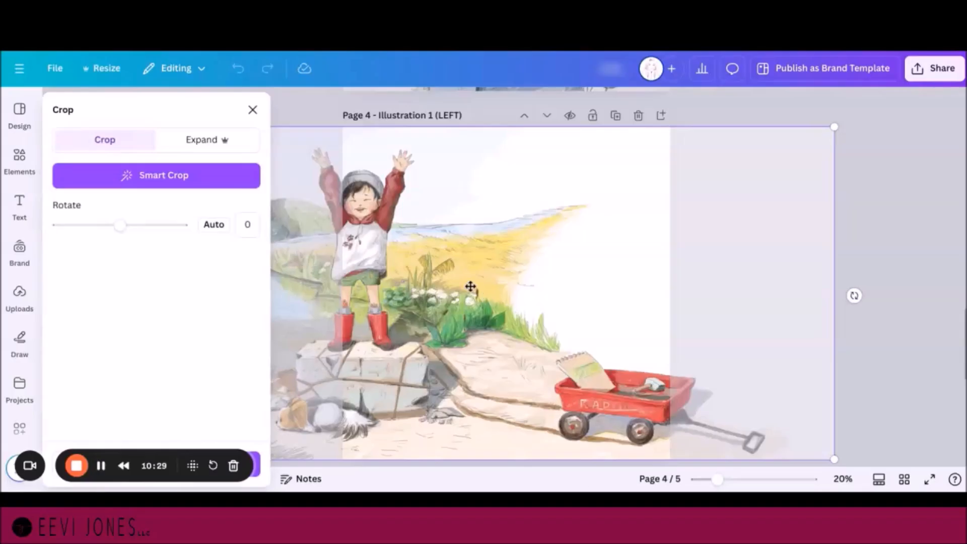
{"action": "left_click_drag", "start_coordinate": [470, 286], "coordinate": [676, 292]}
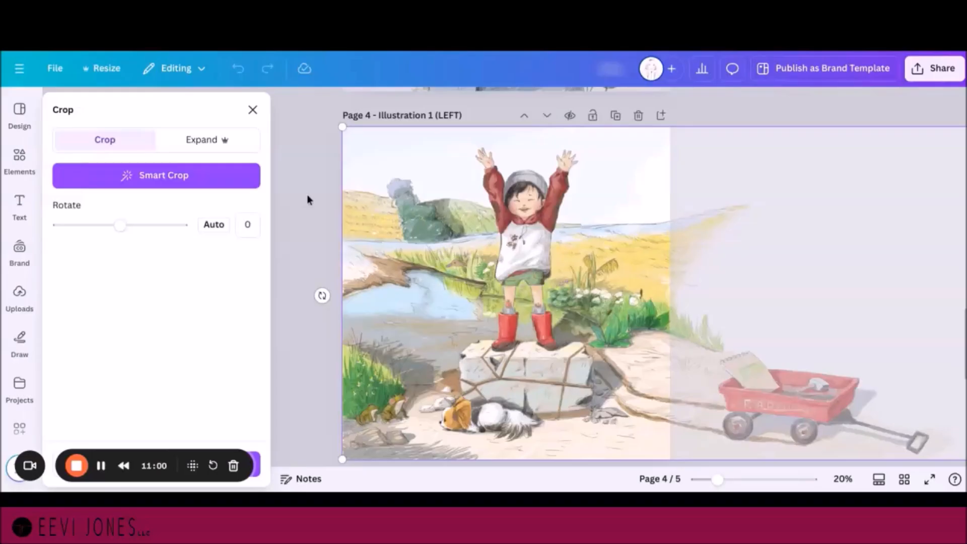
{"action": "left_click", "coordinate": [308, 199]}
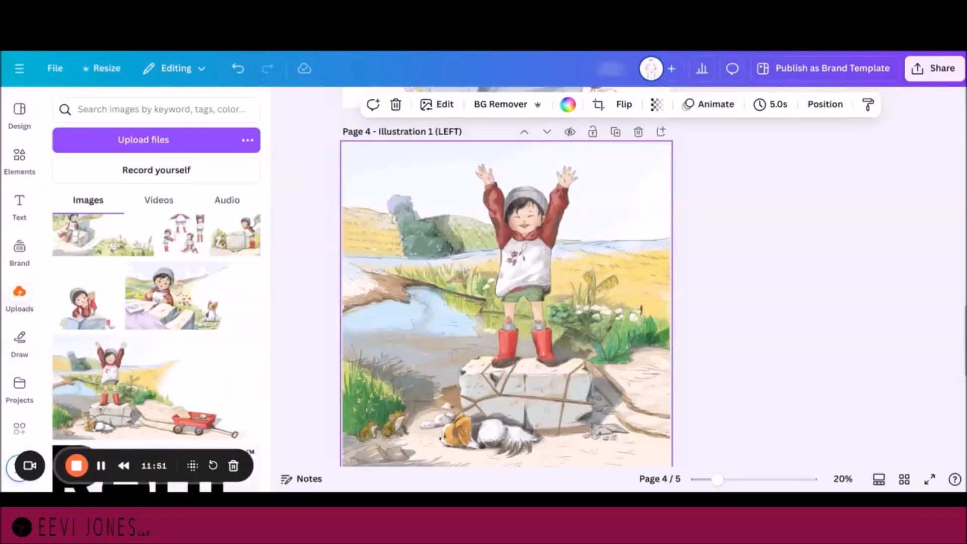
Step: Place the same cheering child and red wagon illustration on page 5 and set it as the page background
{"action": "scroll", "coordinate": [506, 302], "scroll_direction": "down", "scroll_amount": 6}
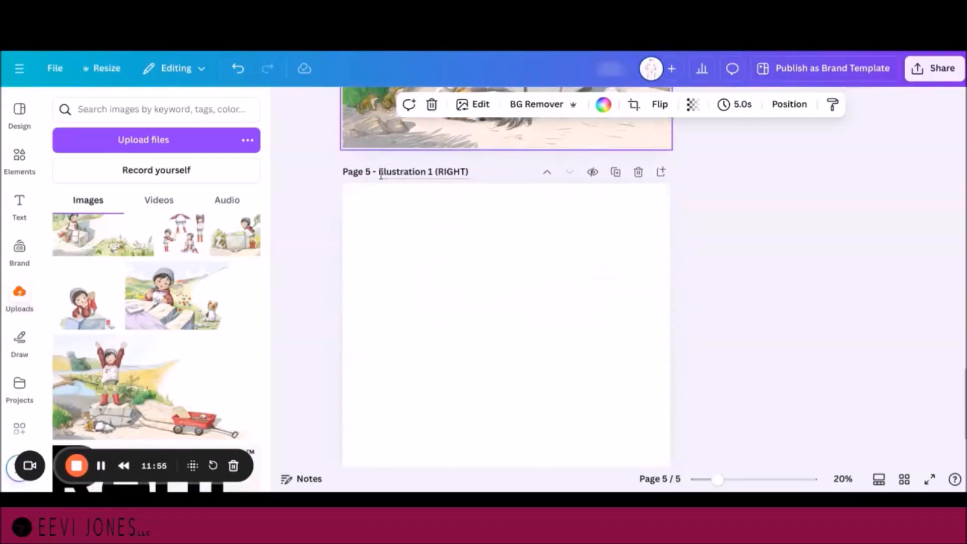
{"action": "scroll", "coordinate": [499, 269], "scroll_direction": "down", "scroll_amount": 1}
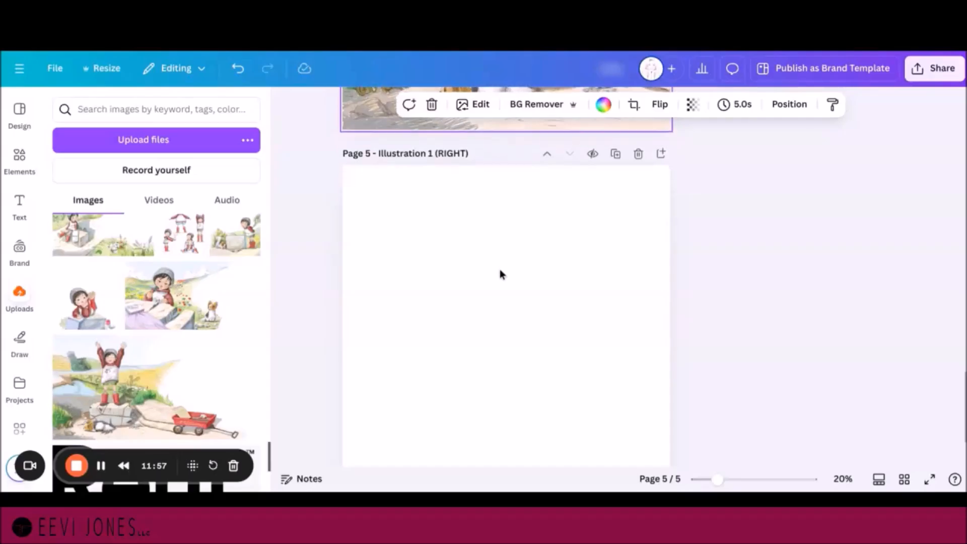
{"action": "left_click", "coordinate": [133, 383]}
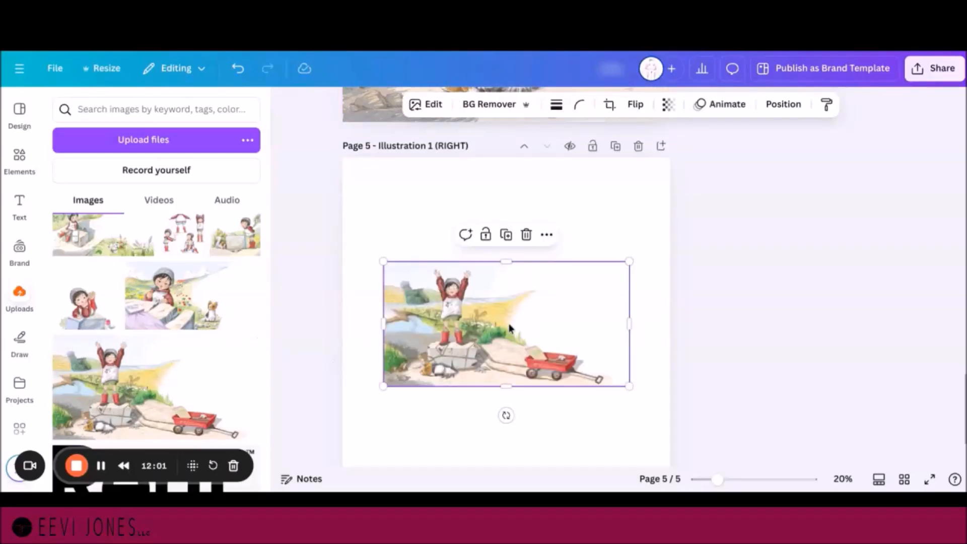
{"action": "right_click", "coordinate": [509, 328]}
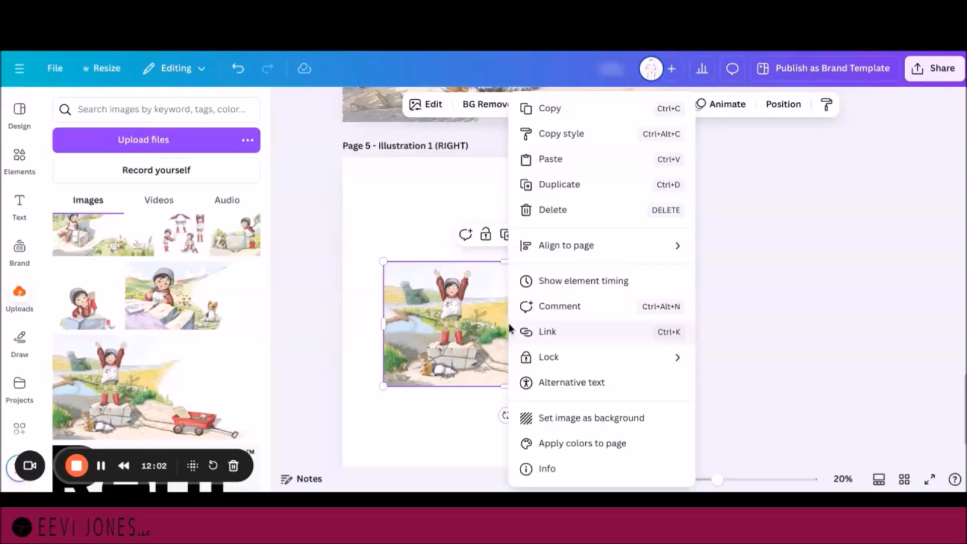
{"action": "left_click", "coordinate": [564, 418]}
Step: Reposition page 5's background image within its crop so the page shows the illustration's right half with the wagon
{"action": "double_click", "coordinate": [530, 313]}
{"action": "left_click_drag", "start_coordinate": [530, 312], "coordinate": [340, 322]}
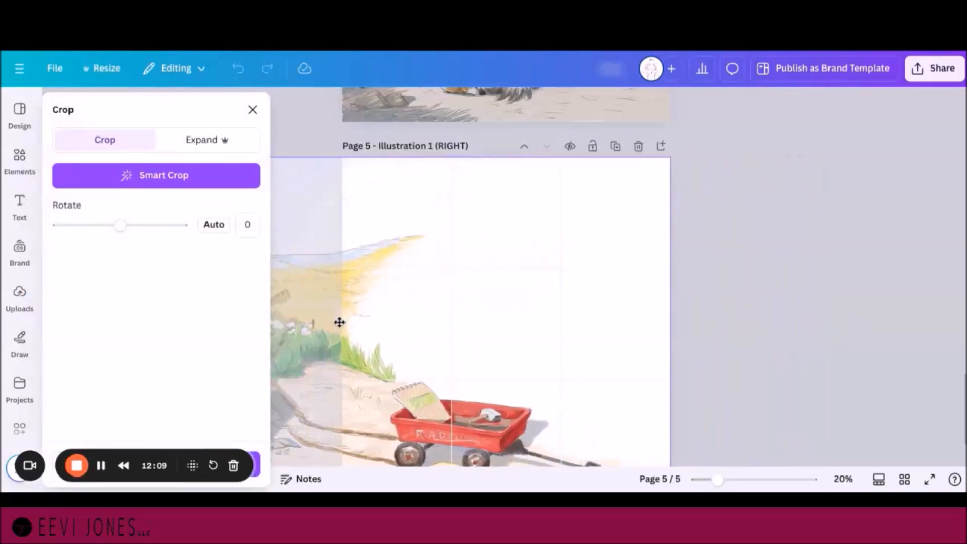
{"action": "scroll", "coordinate": [751, 241], "scroll_direction": "down", "scroll_amount": 2}
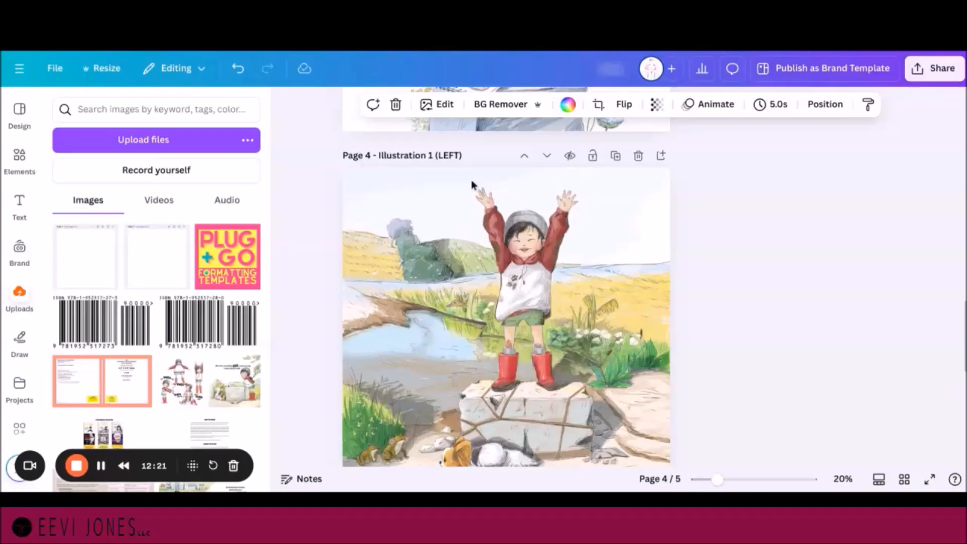
Step: Compare pages 4 and 5 to check how the two halves of the spread illustration continue across the pages
{"action": "scroll", "coordinate": [491, 292], "scroll_direction": "down", "scroll_amount": 5}
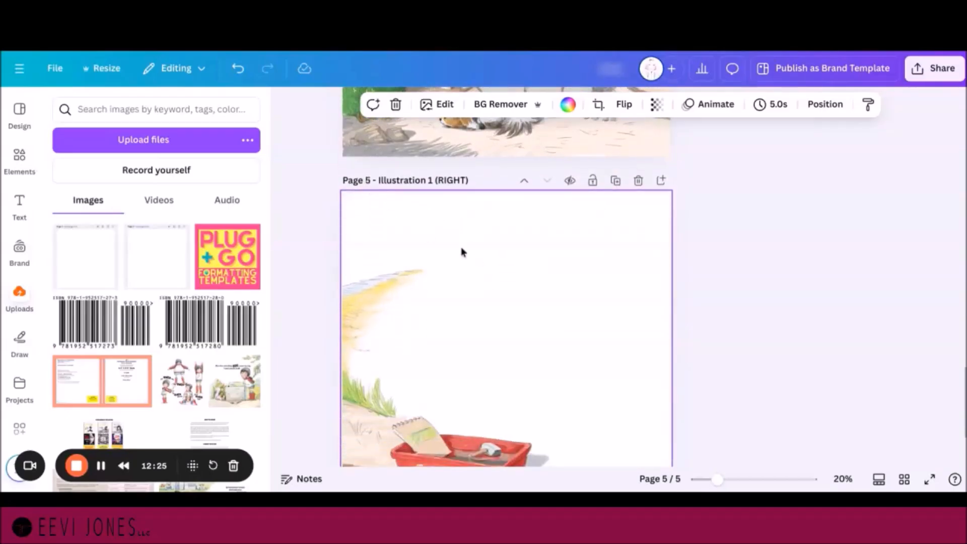
{"action": "scroll", "coordinate": [537, 352], "scroll_direction": "up", "scroll_amount": 4}
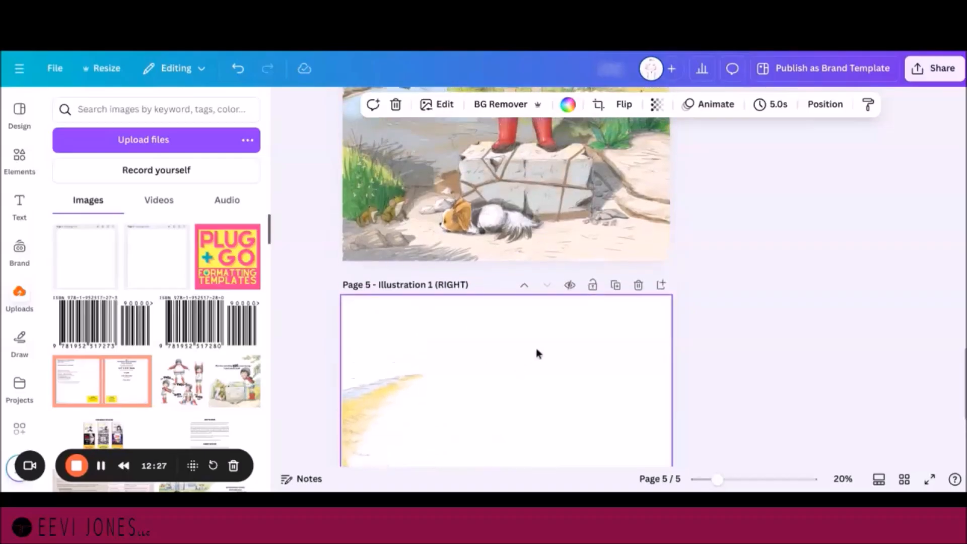
{"action": "scroll", "coordinate": [506, 277], "scroll_direction": "up", "scroll_amount": 5}
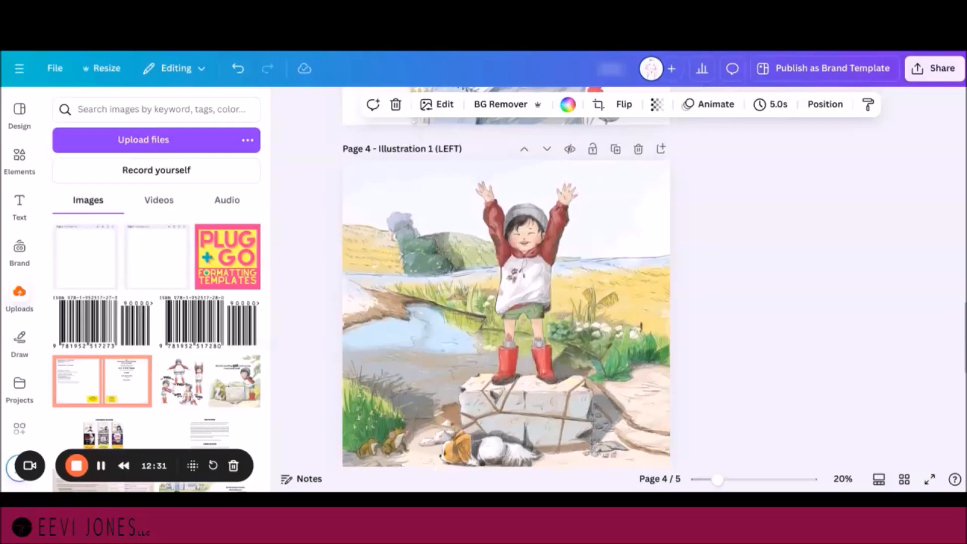
{"action": "scroll", "coordinate": [506, 282], "scroll_direction": "down", "scroll_amount": 4}
{"action": "scroll", "coordinate": [506, 282], "scroll_direction": "up", "scroll_amount": 3}
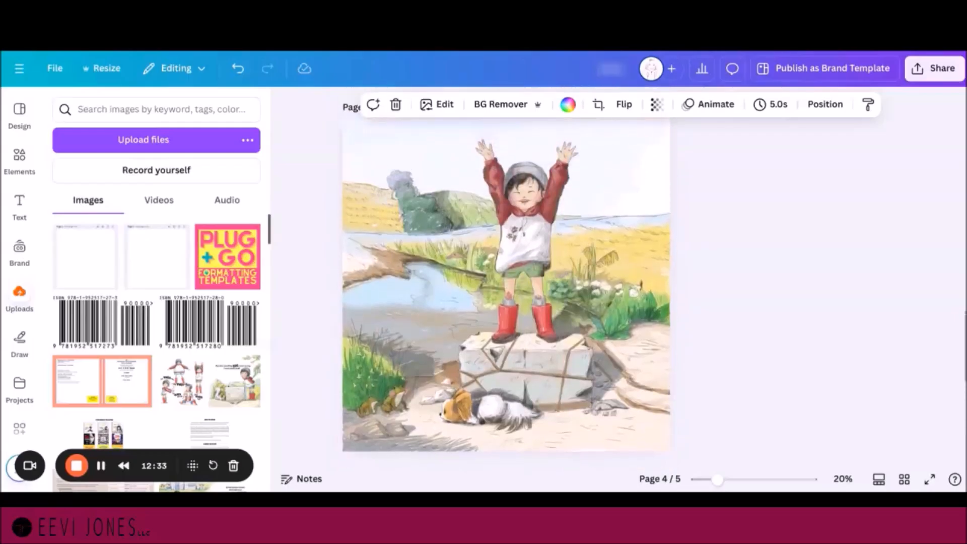
{"action": "scroll", "coordinate": [506, 282], "scroll_direction": "down", "scroll_amount": 4}
{"action": "scroll", "coordinate": [506, 277], "scroll_direction": "down", "scroll_amount": 2}
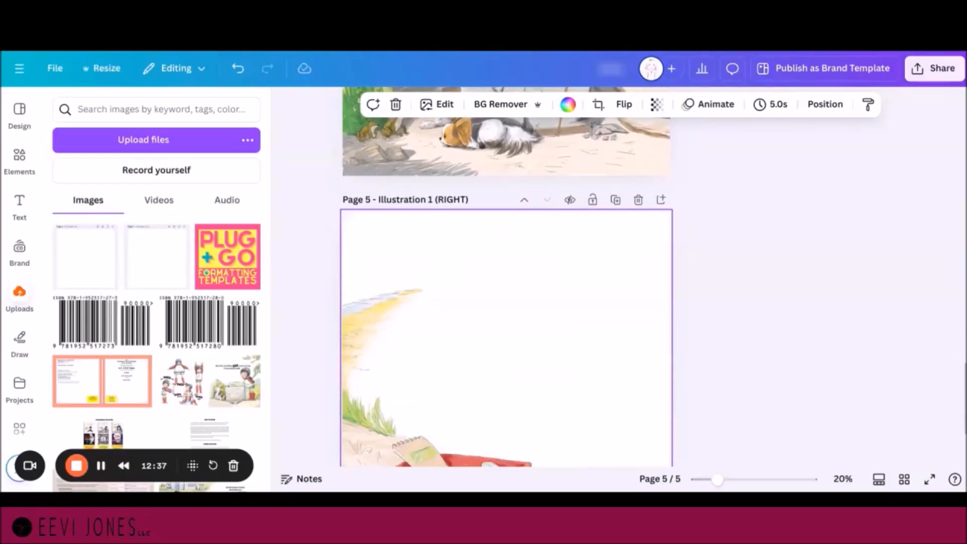
Step: Add a blank page after page 5 and title it "Illustration 2 (LEFT)"
{"action": "scroll", "coordinate": [506, 277], "scroll_direction": "down", "scroll_amount": 3}
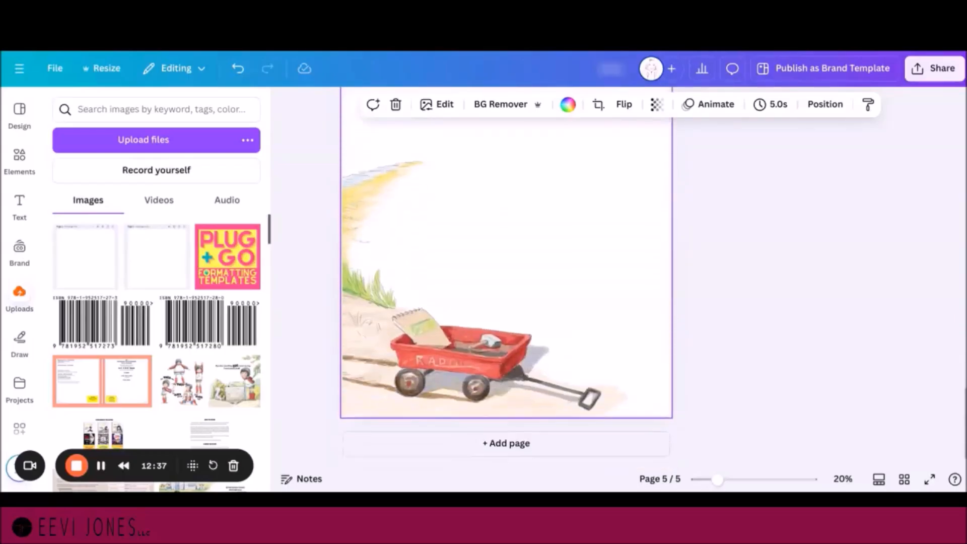
{"action": "left_click", "coordinate": [514, 444]}
{"action": "type", "text": "Illustration 2"}
{"action": "type", "text": " -"}
{"action": "type", "text": " (LEFT)"}
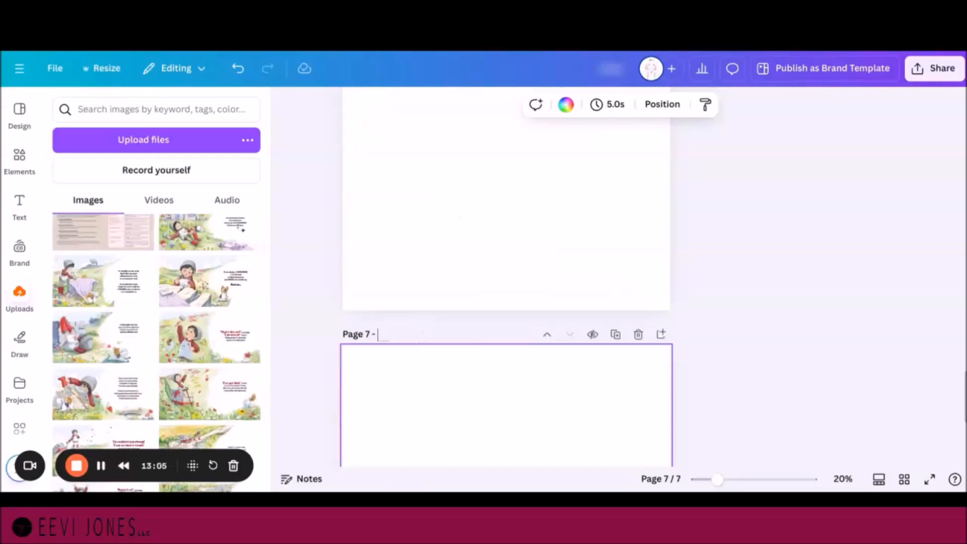
Step: Title page 7 "Illustration 2 (RIGHT)" and place the illustration of the child leaning on a rock on pages 6 and 7
{"action": "type", "text": "Illustration 2 (RIGHT)"}
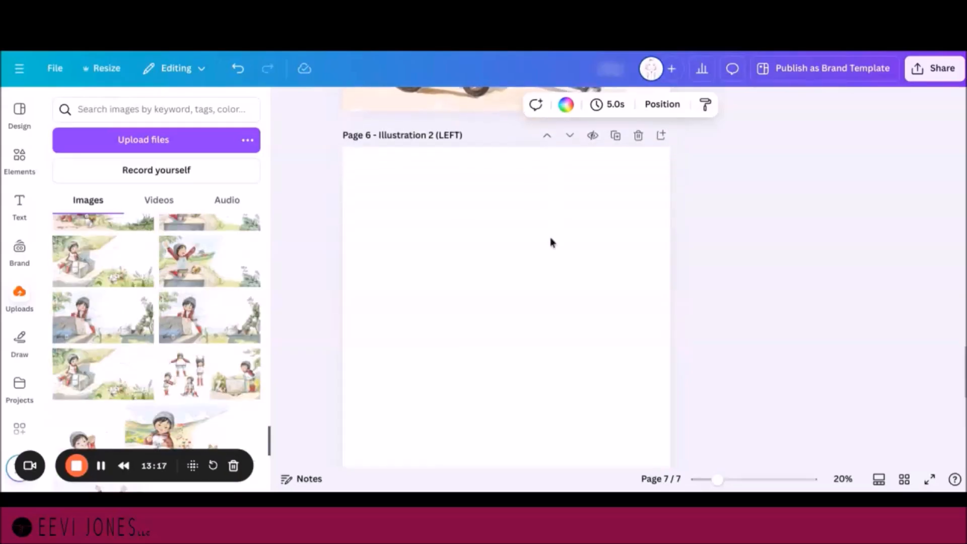
{"action": "left_click", "coordinate": [107, 317]}
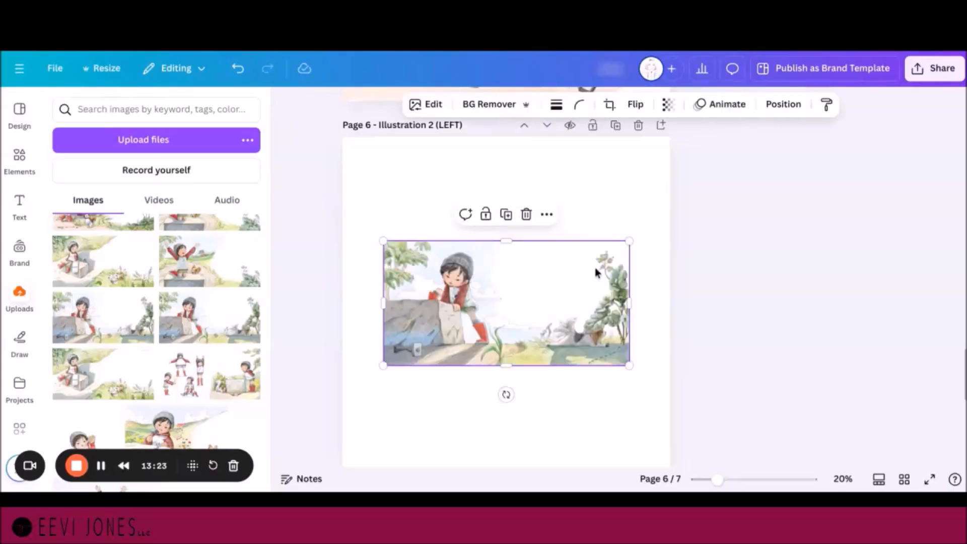
{"action": "scroll", "coordinate": [595, 270], "scroll_direction": "down", "scroll_amount": 3}
{"action": "scroll", "coordinate": [595, 272], "scroll_direction": "down", "scroll_amount": 2}
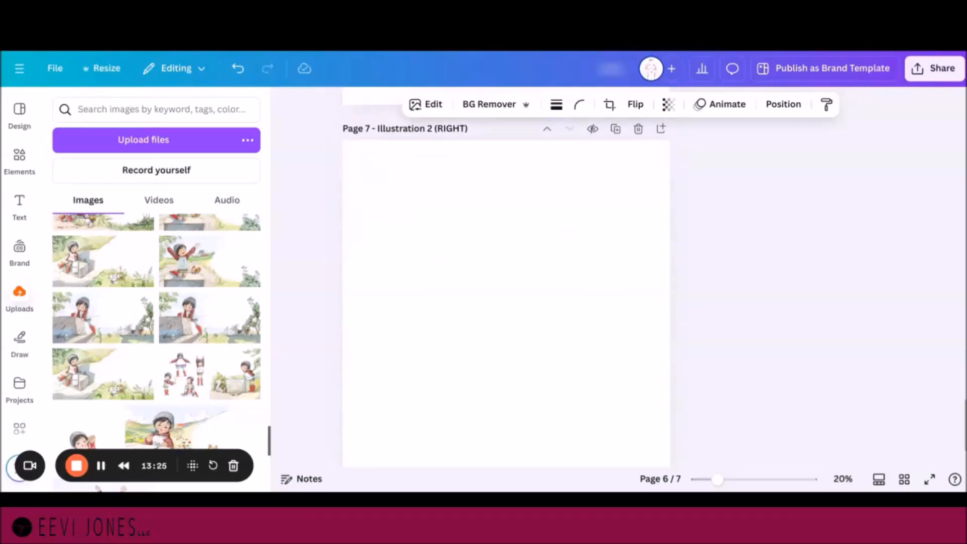
{"action": "left_click", "coordinate": [595, 272]}
{"action": "left_click", "coordinate": [120, 332]}
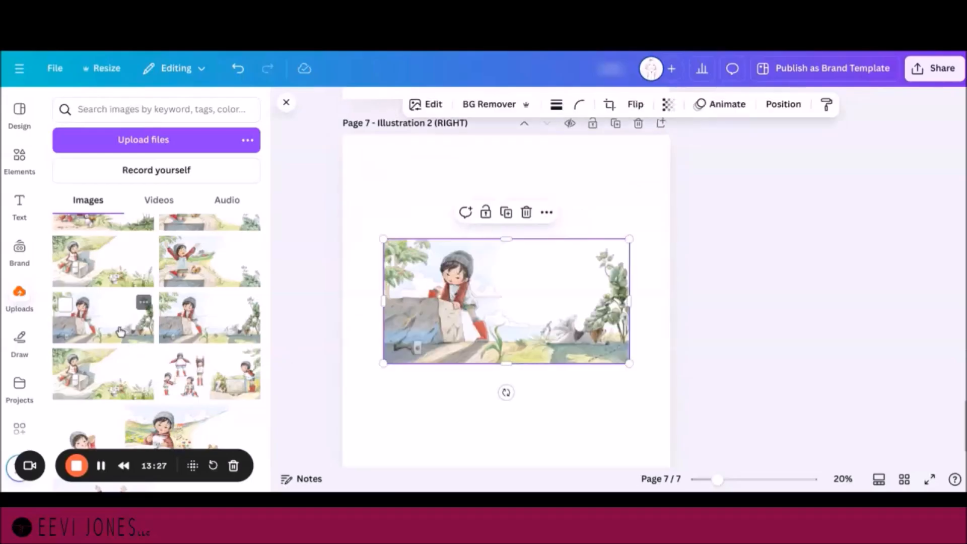
Step: Set the rock illustration as the page background on both page 6 and page 7
{"action": "scroll", "coordinate": [679, 277], "scroll_direction": "up", "scroll_amount": 5}
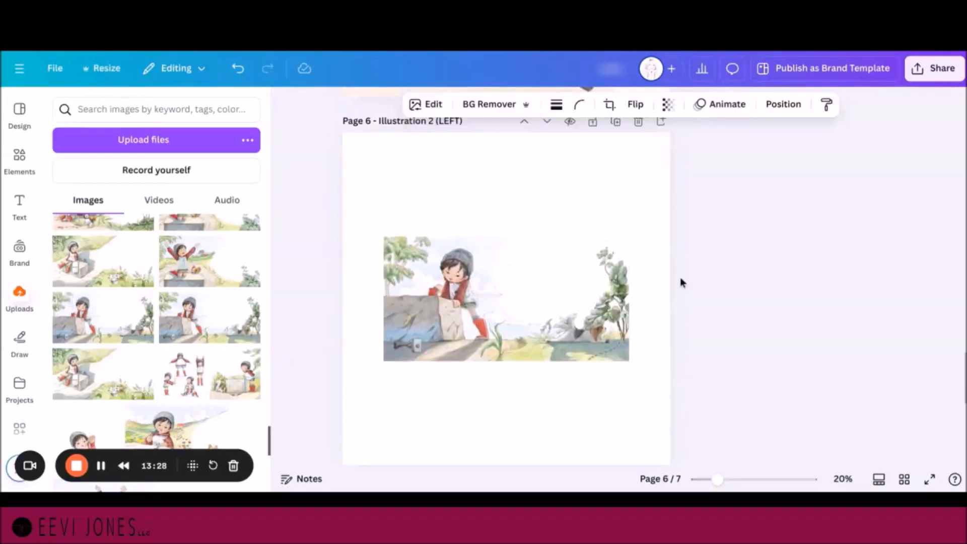
{"action": "right_click", "coordinate": [508, 318]}
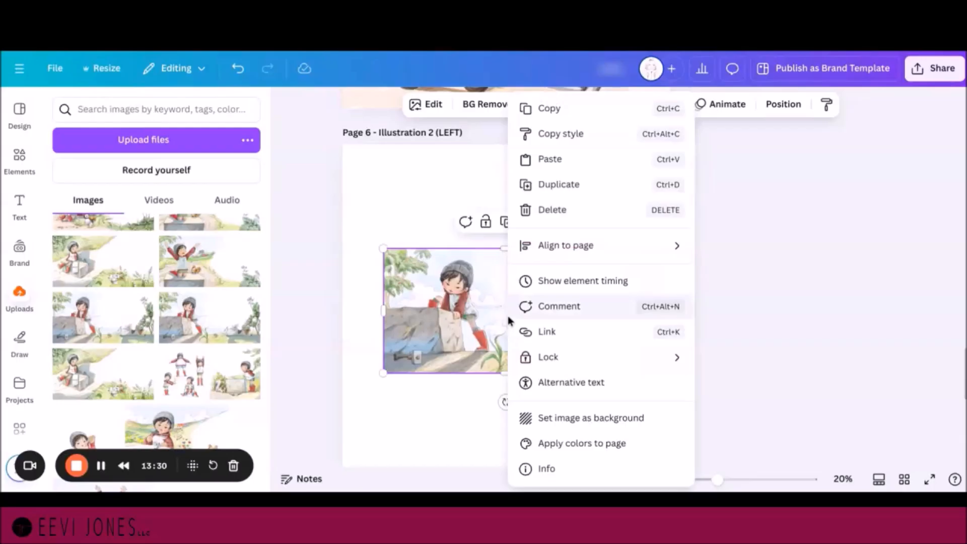
{"action": "left_click", "coordinate": [584, 426]}
{"action": "scroll", "coordinate": [695, 354], "scroll_direction": "down", "scroll_amount": 5}
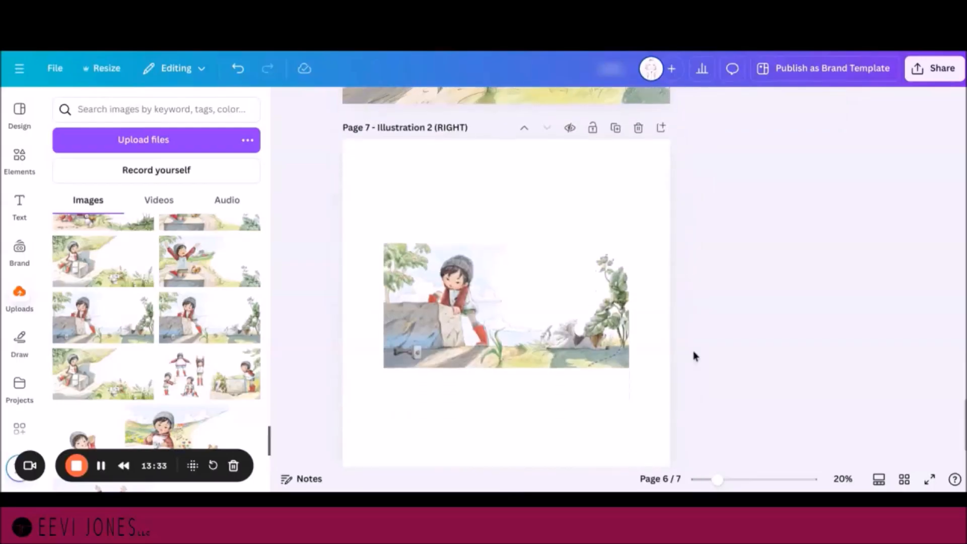
{"action": "right_click", "coordinate": [525, 295]}
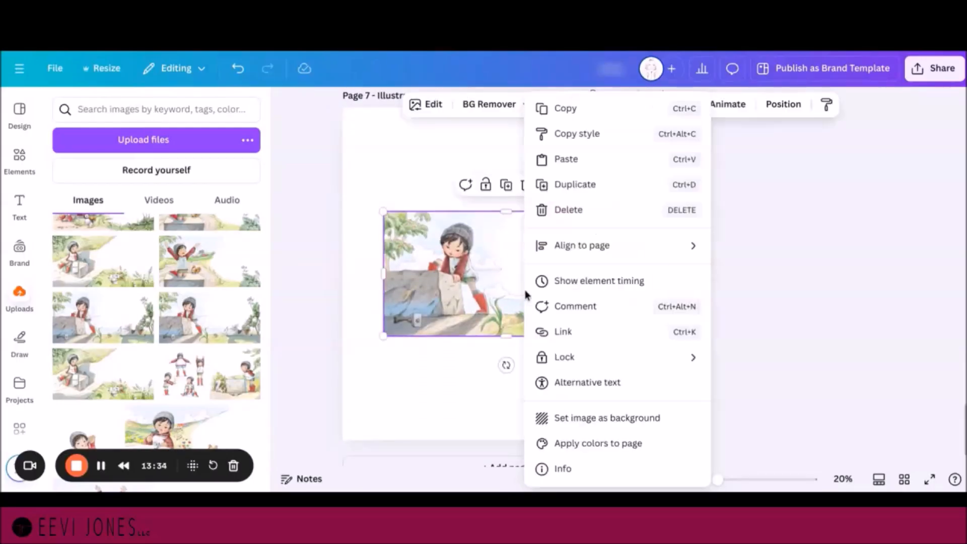
{"action": "left_click", "coordinate": [587, 419]}
Step: Reposition page 6's background image within its crop so the page shows the illustration's left half with the child and rock
{"action": "scroll", "coordinate": [797, 253], "scroll_direction": "up", "scroll_amount": 5}
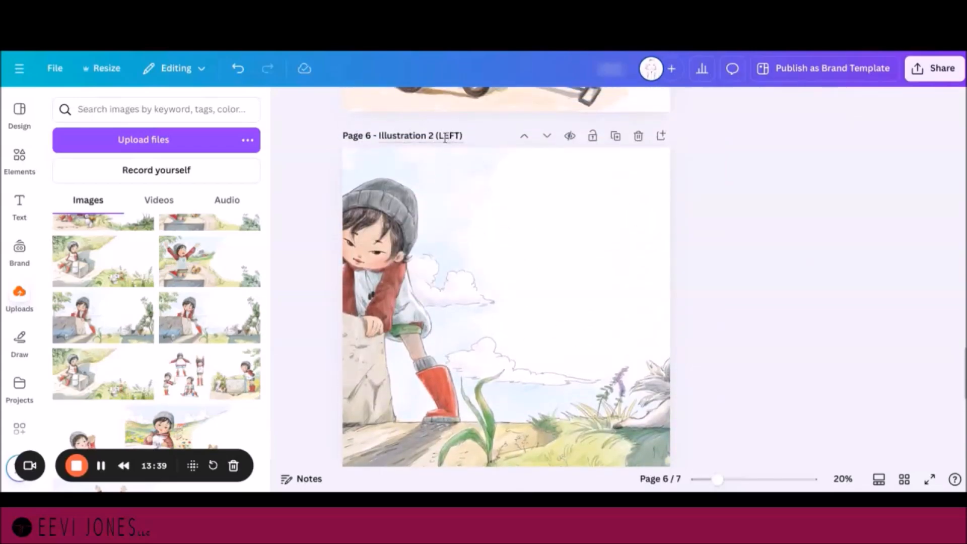
{"action": "scroll", "coordinate": [451, 302], "scroll_direction": "down", "scroll_amount": 1}
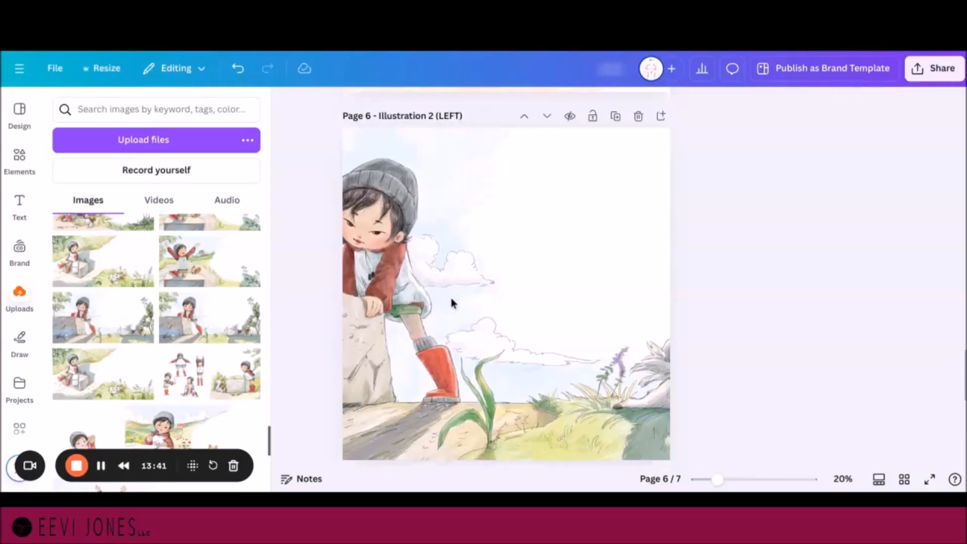
{"action": "double_click", "coordinate": [452, 302]}
{"action": "left_click_drag", "start_coordinate": [451, 302], "coordinate": [669, 286]}
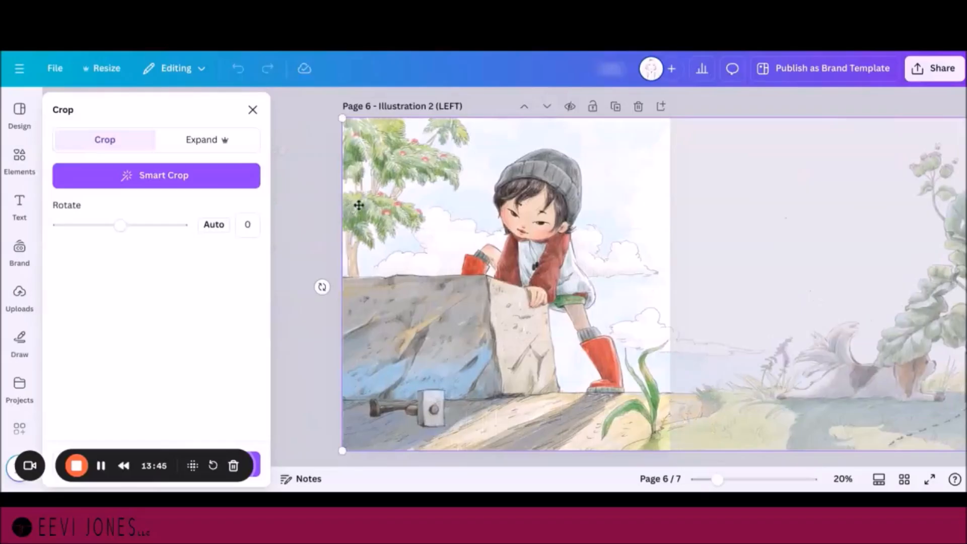
{"action": "left_click", "coordinate": [303, 208]}
Step: Reposition page 7's background image within its crop so the page shows the illustration's right half with the dog and leafy plant
{"action": "scroll", "coordinate": [304, 209], "scroll_direction": "down", "scroll_amount": 7}
{"action": "scroll", "coordinate": [304, 209], "scroll_direction": "down", "scroll_amount": 3}
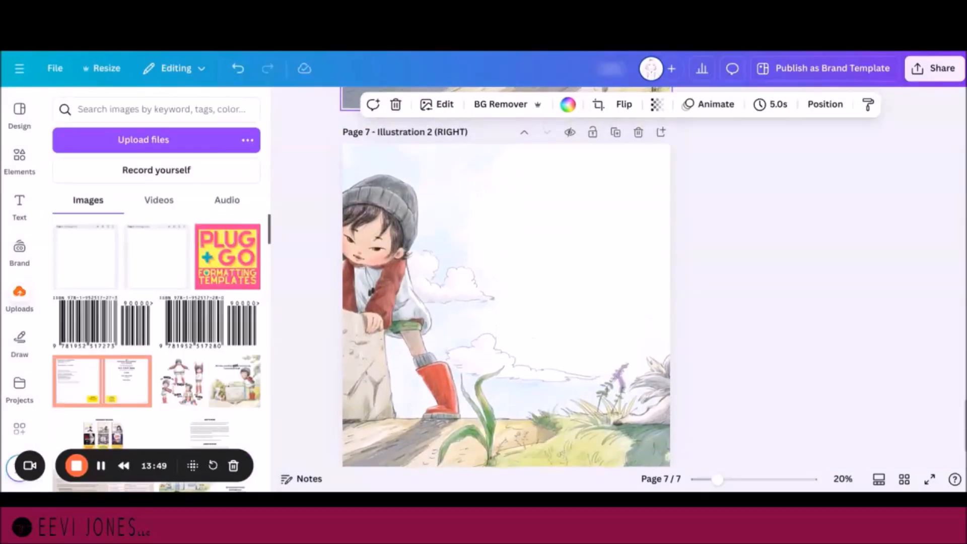
{"action": "double_click", "coordinate": [486, 262]}
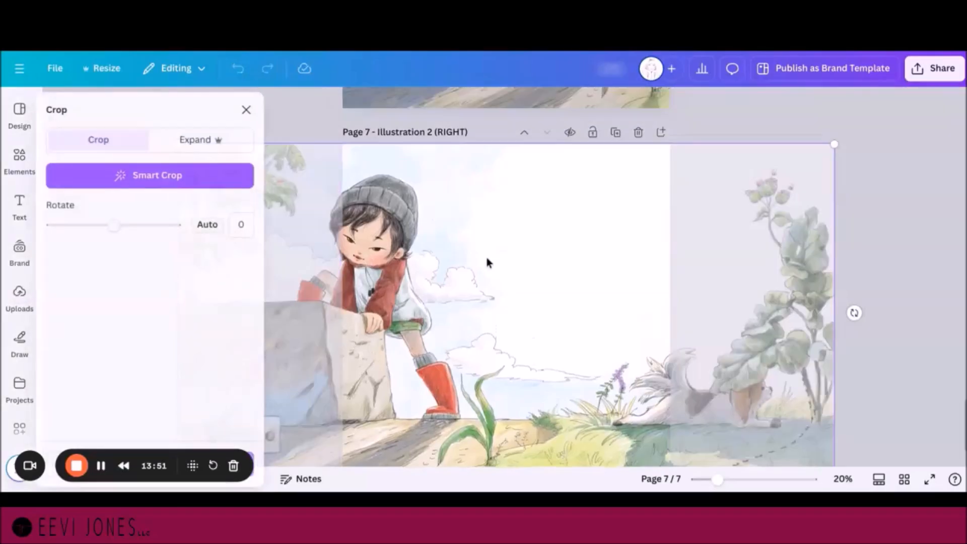
{"action": "left_click_drag", "start_coordinate": [486, 262], "coordinate": [264, 262]}
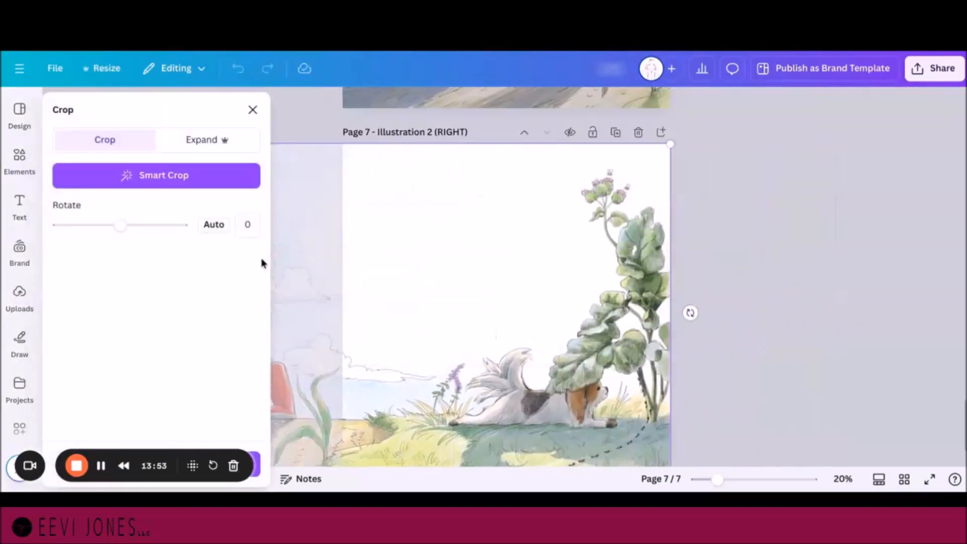
{"action": "left_click", "coordinate": [838, 272]}
{"action": "scroll", "coordinate": [730, 304], "scroll_direction": "up", "scroll_amount": 5}
{"action": "scroll", "coordinate": [730, 304], "scroll_direction": "down", "scroll_amount": 5}
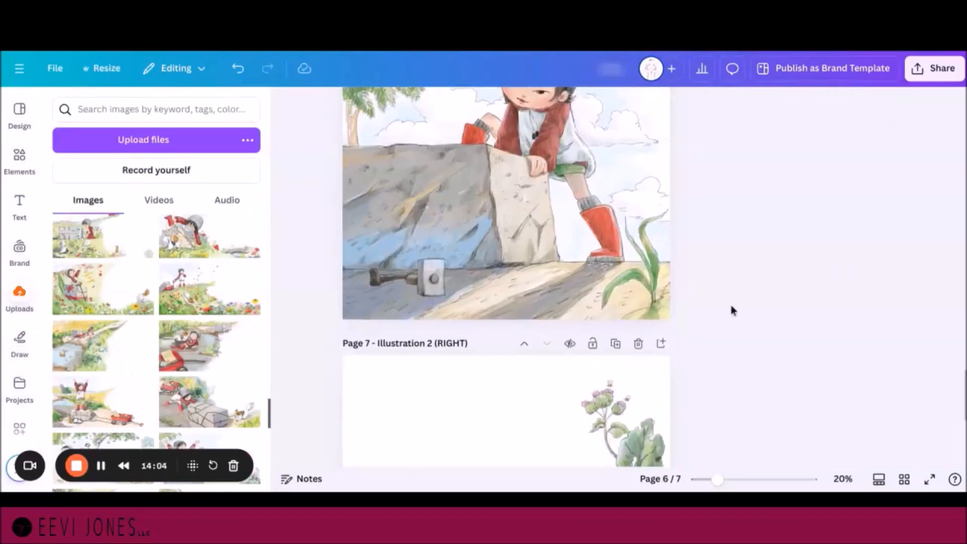
Step: Add a blank page after page 7 and title it "Author Page (LEFT)"
{"action": "scroll", "coordinate": [506, 276], "scroll_direction": "down", "scroll_amount": 2}
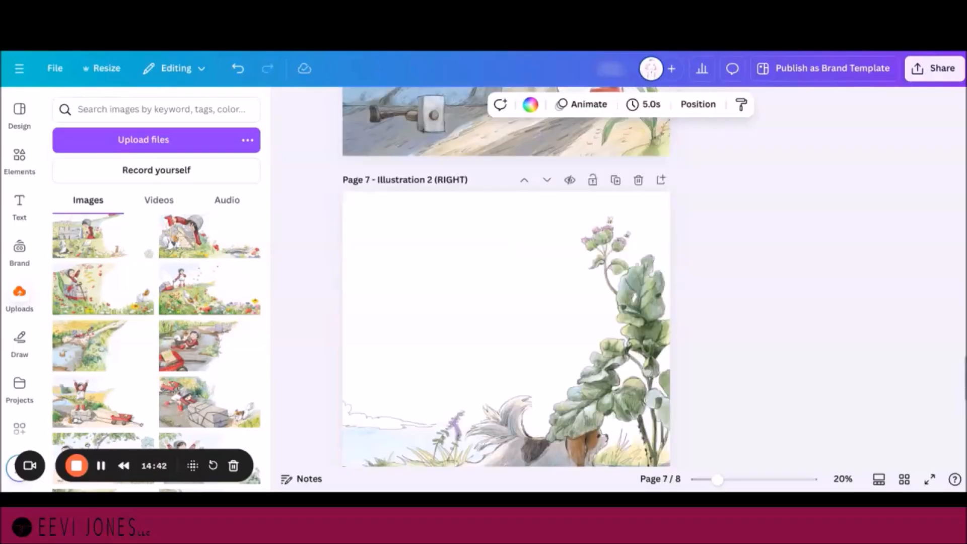
{"action": "scroll", "coordinate": [510, 247], "scroll_direction": "down", "scroll_amount": 1}
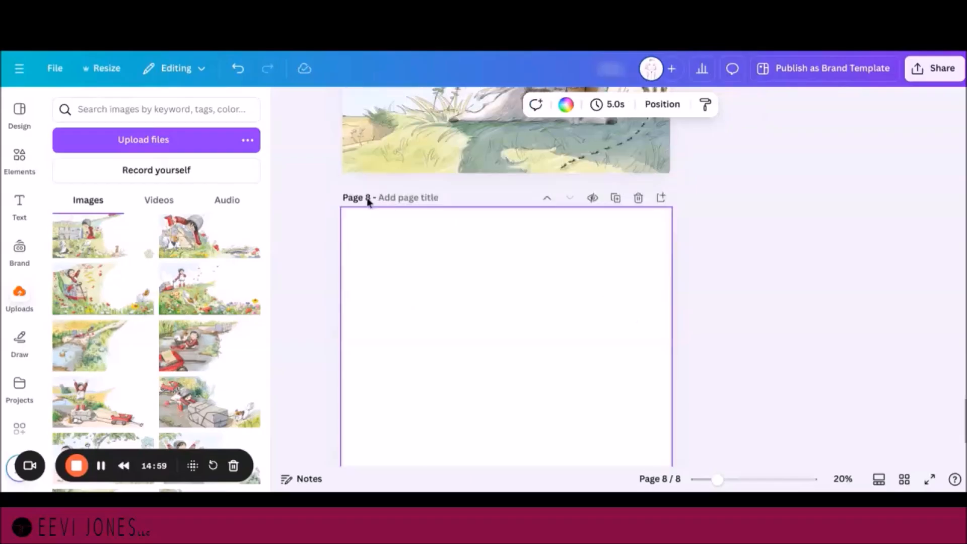
{"action": "left_click", "coordinate": [396, 194]}
{"action": "type", "text": "Author Page ("}
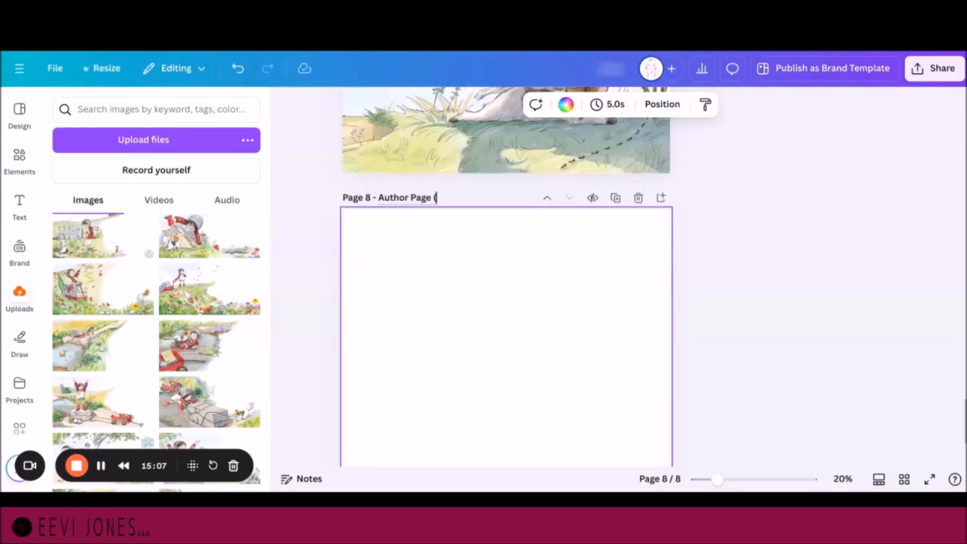
{"action": "type", "text": "LEFT)"}
Step: Add a blank page after page 8 and title it "OTHER BOOKS (RIGHT)"
{"action": "scroll", "coordinate": [464, 275], "scroll_direction": "down", "scroll_amount": 3}
{"action": "left_click", "coordinate": [509, 451]}
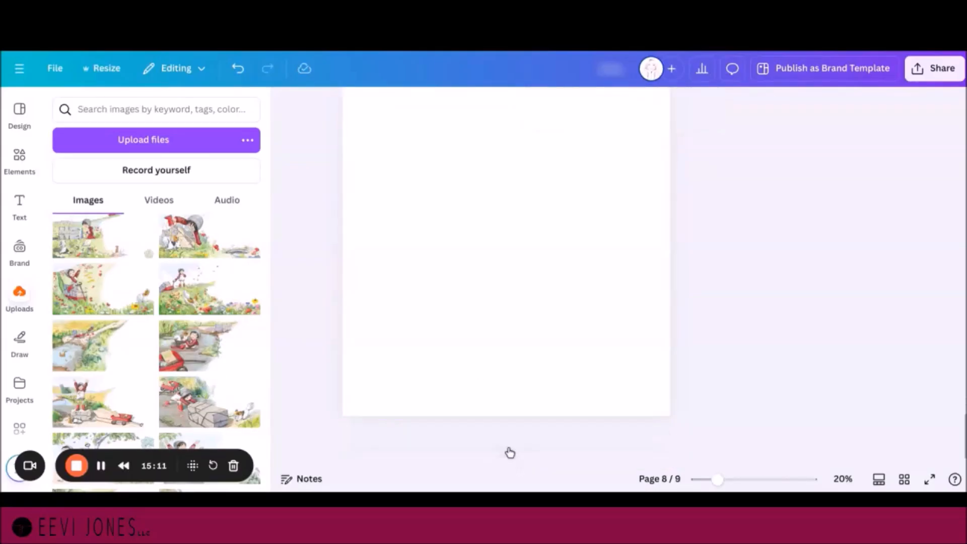
{"action": "scroll", "coordinate": [416, 222], "scroll_direction": "up", "scroll_amount": 3}
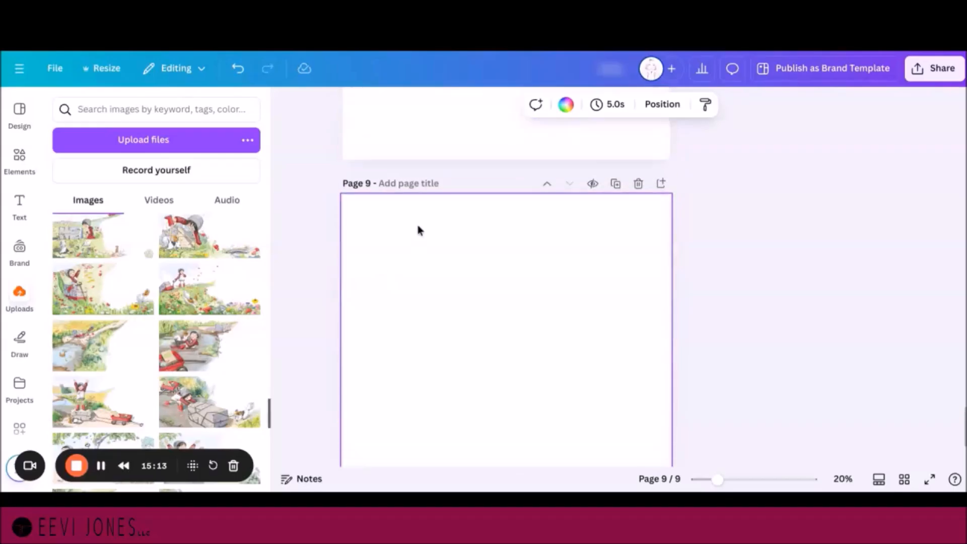
{"action": "left_click", "coordinate": [391, 182]}
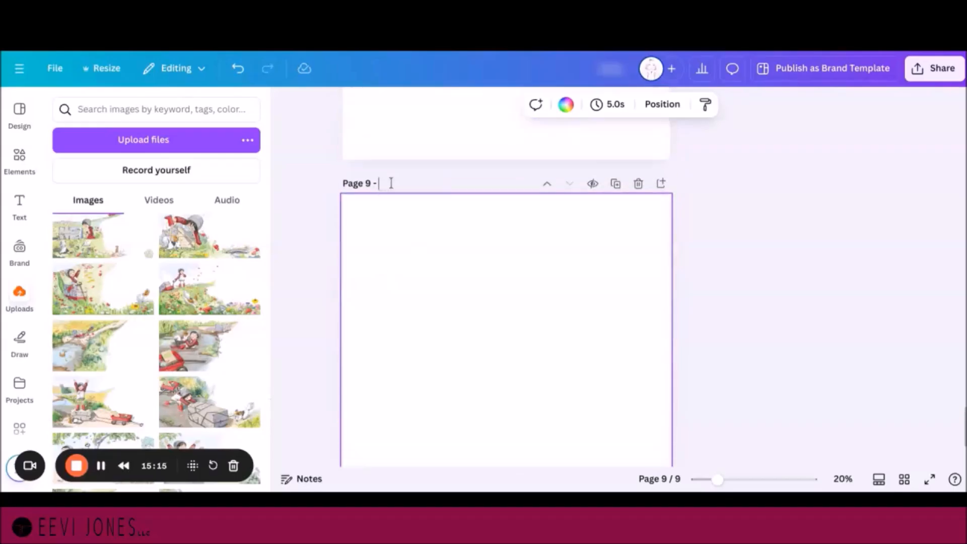
{"action": "type", "text": "OTHER BOOKS"}
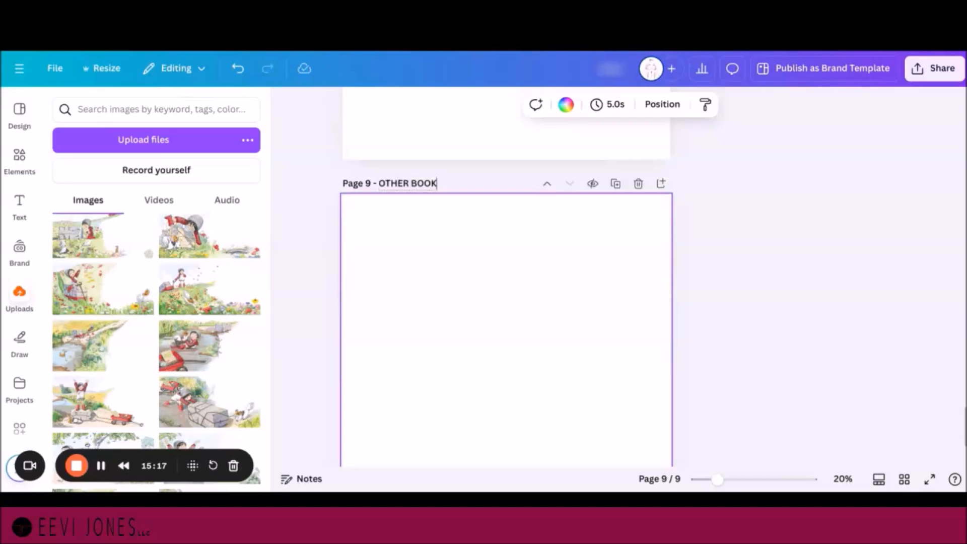
{"action": "type", "text": " (RIGHT)"}
{"action": "scroll", "coordinate": [506, 277], "scroll_direction": "up", "scroll_amount": 5}
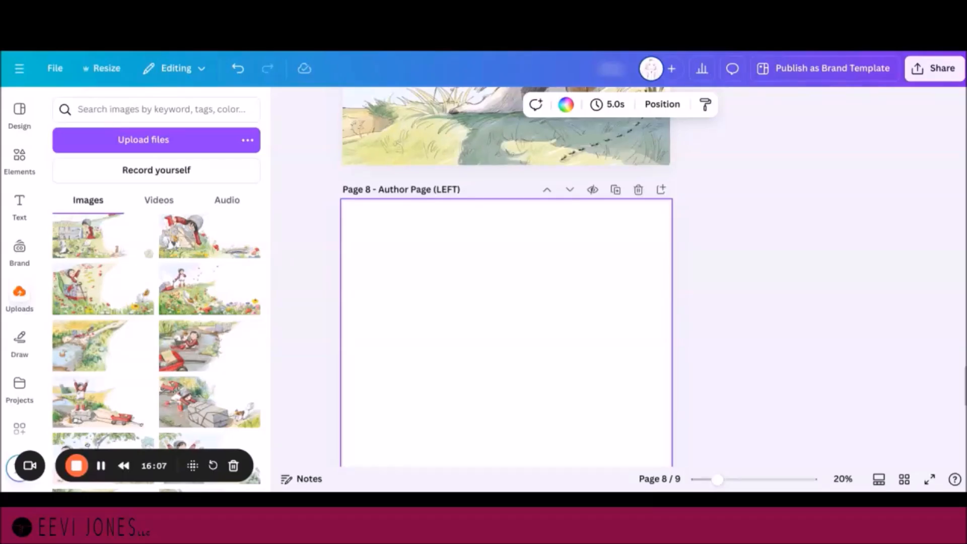
{"action": "scroll", "coordinate": [506, 302], "scroll_direction": "down", "scroll_amount": 7}
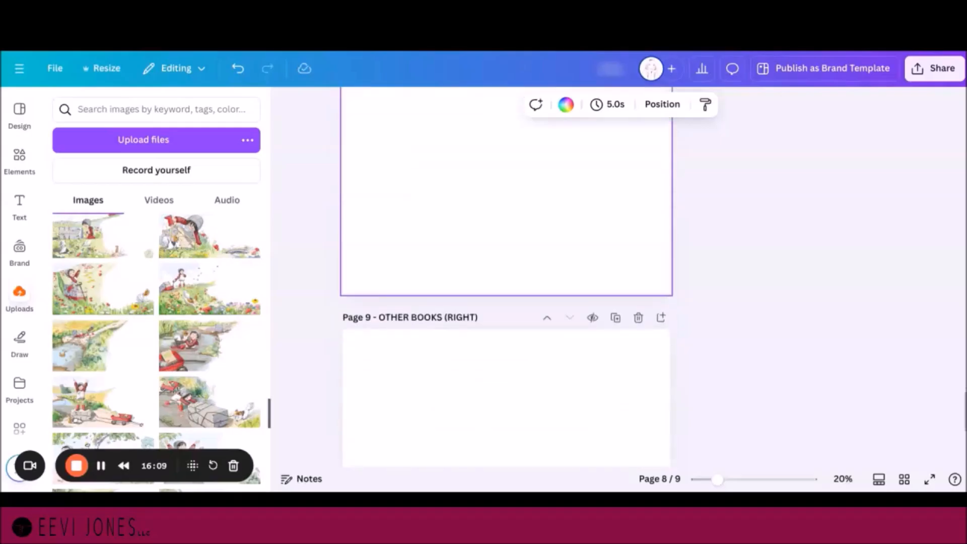
{"action": "scroll", "coordinate": [506, 302], "scroll_direction": "up", "scroll_amount": 6}
{"action": "scroll", "coordinate": [505, 302], "scroll_direction": "up", "scroll_amount": 3}
{"action": "scroll", "coordinate": [506, 302], "scroll_direction": "down", "scroll_amount": 3}
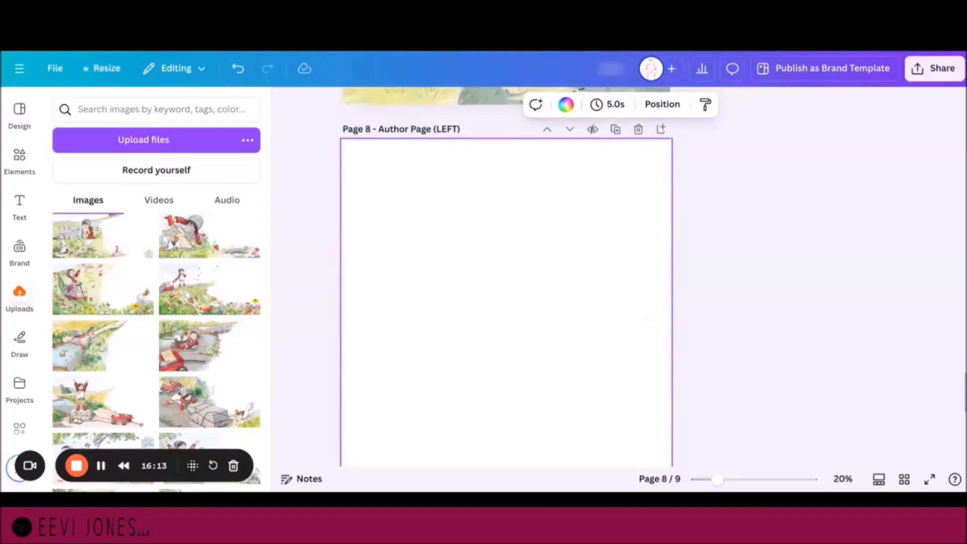
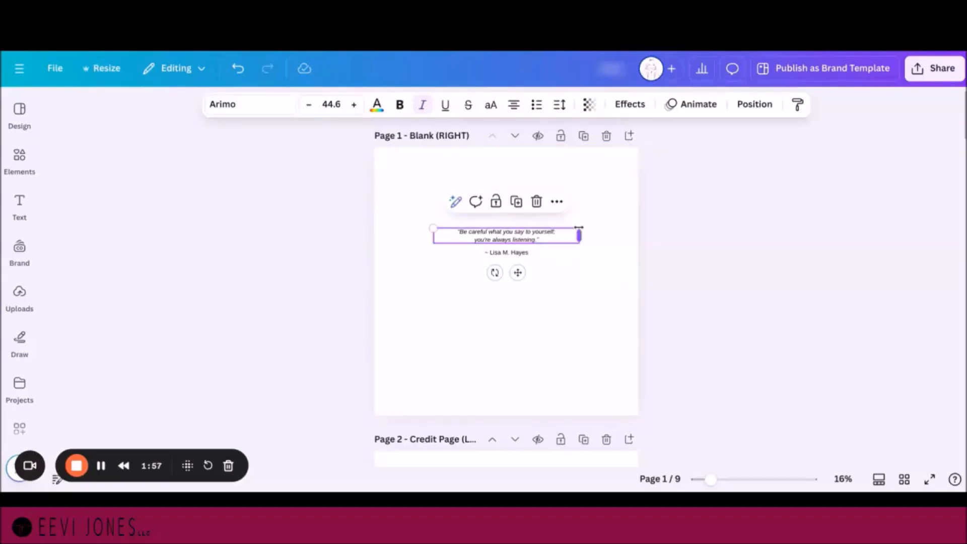
{"action": "left_click_drag", "start_coordinate": [432, 228], "coordinate": [410, 212]}
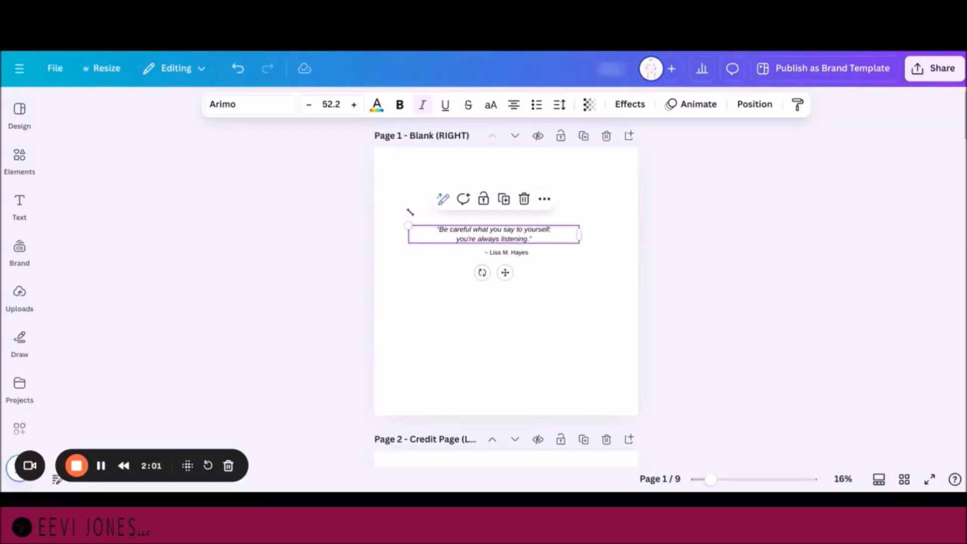
{"action": "key", "text": "ctrl+z"}
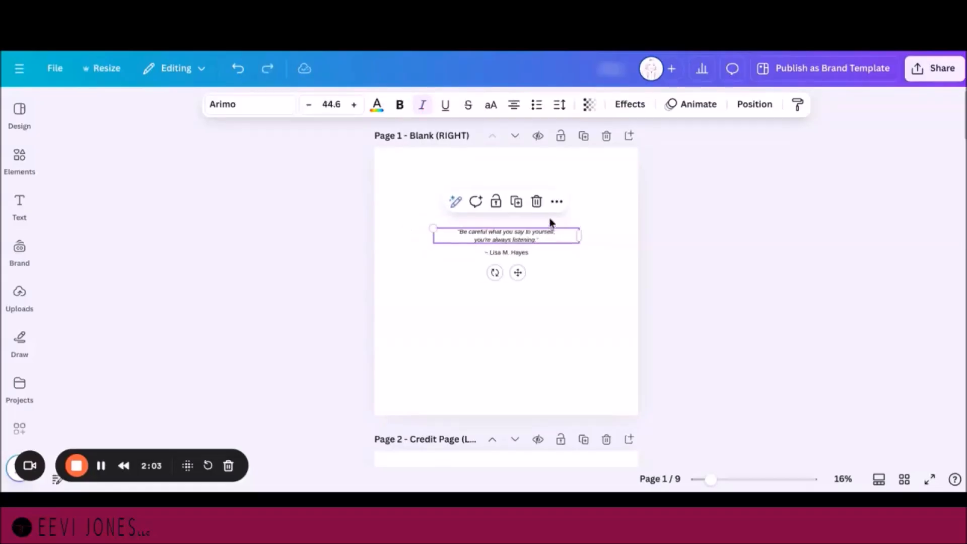
{"action": "left_click", "coordinate": [580, 329]}
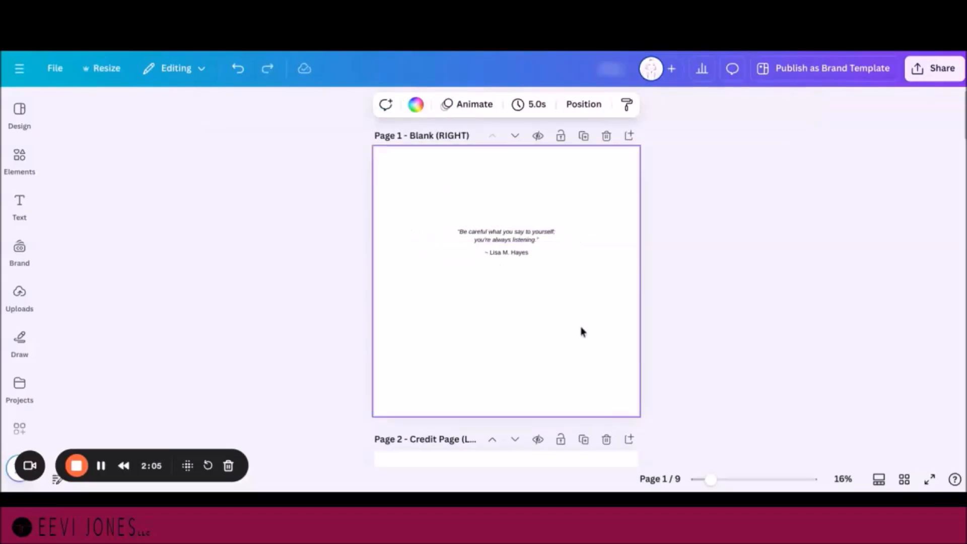
{"action": "left_click", "coordinate": [515, 238]}
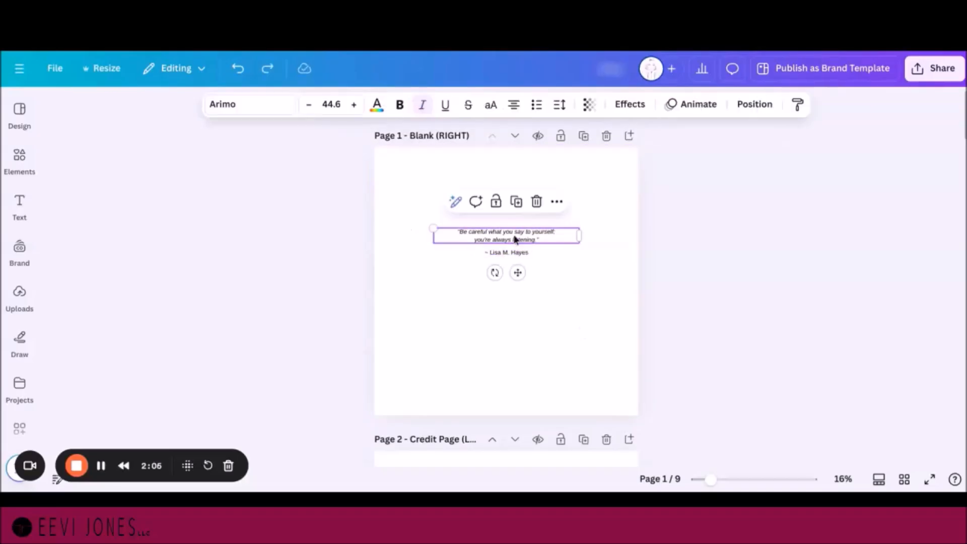
{"action": "left_click", "coordinate": [354, 106]}
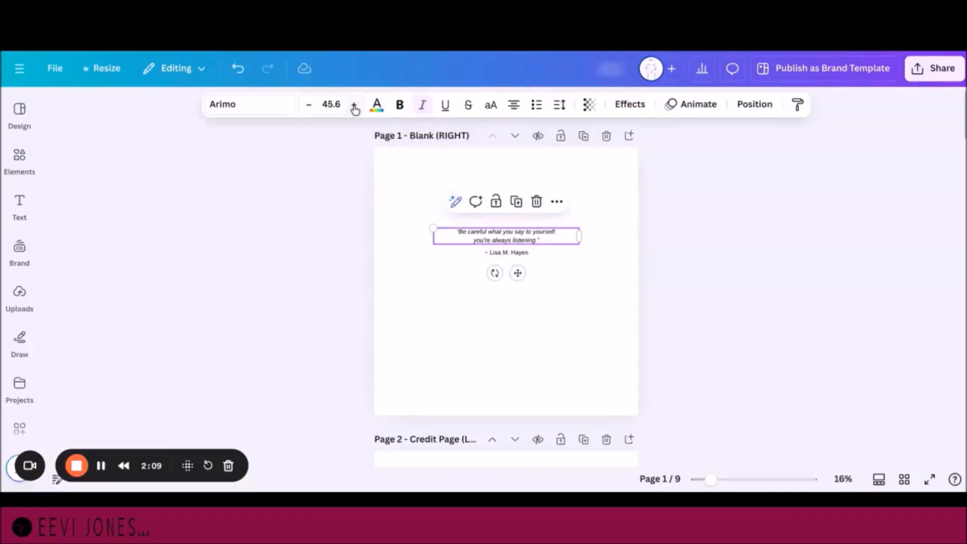
{"action": "left_click", "coordinate": [308, 107]}
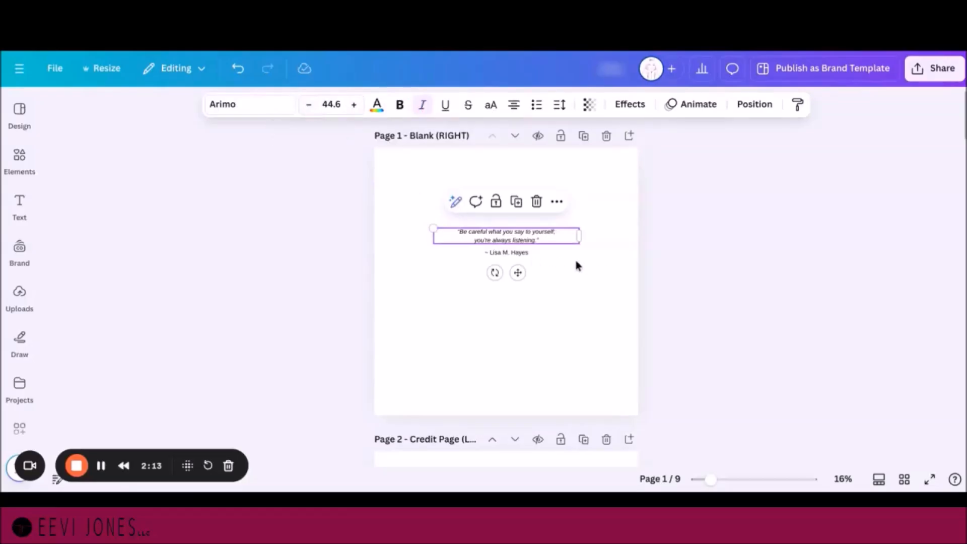
{"action": "left_click", "coordinate": [588, 289]}
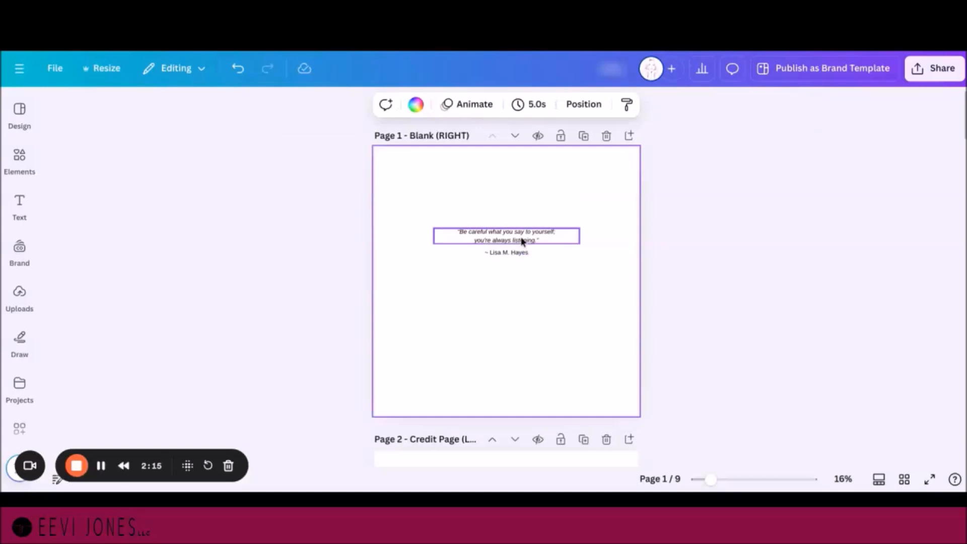
Step: Select the quote and its attribution line on page 1 and move them down together to the middle of the page
{"action": "left_click", "coordinate": [523, 239]}
{"action": "left_click", "coordinate": [516, 253], "text": "shift"}
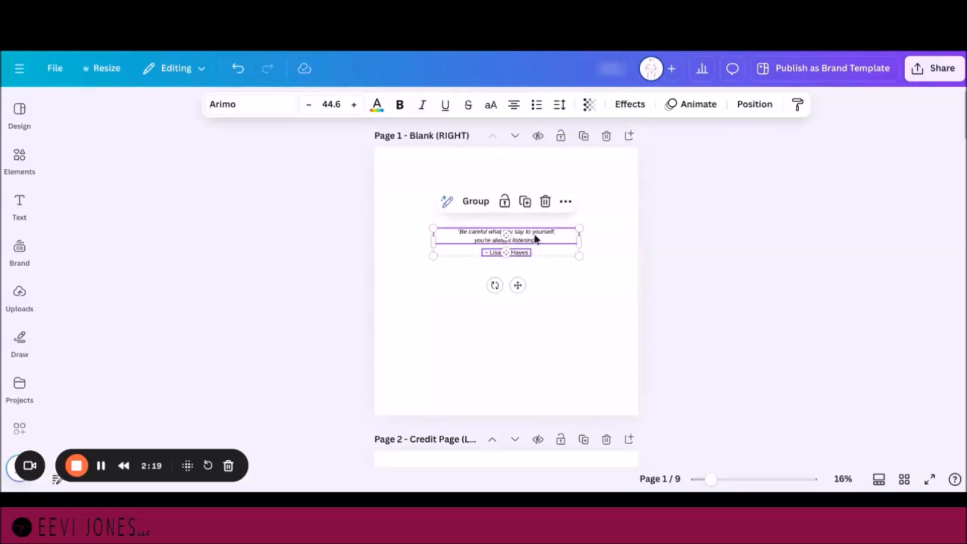
{"action": "left_click_drag", "start_coordinate": [533, 238], "coordinate": [534, 272]}
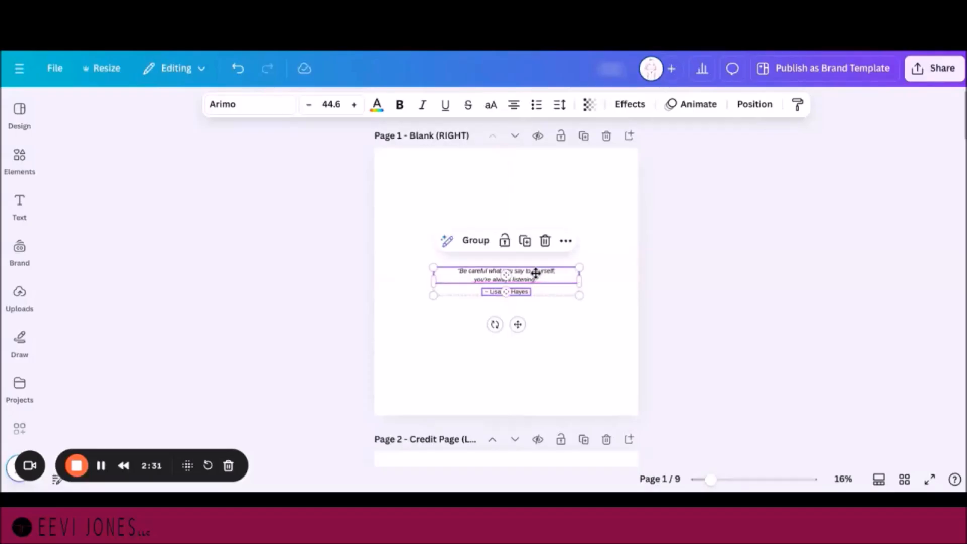
Step: Replace the word "Blank" in page 1's title with "Quote"
{"action": "left_click", "coordinate": [605, 252]}
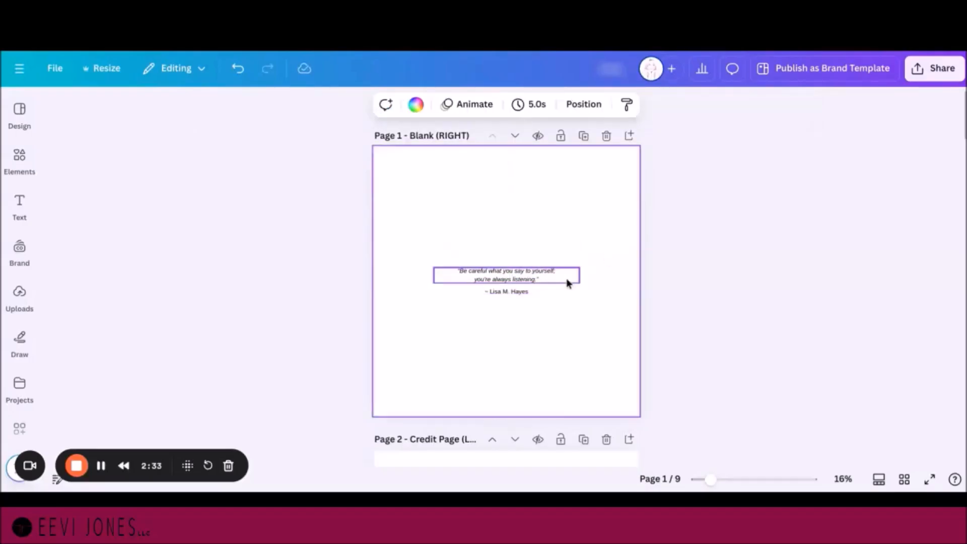
{"action": "left_click", "coordinate": [433, 135]}
{"action": "key", "text": "BackSpace"}
{"action": "key", "text": "BackSpace"}
{"action": "key", "text": "BackSpace"}
{"action": "key", "text": "BackSpace"}
{"action": "key", "text": "BackSpace"}
{"action": "type", "text": "Quote"}
{"action": "scroll", "coordinate": [504, 218], "scroll_direction": "down", "scroll_amount": 5}
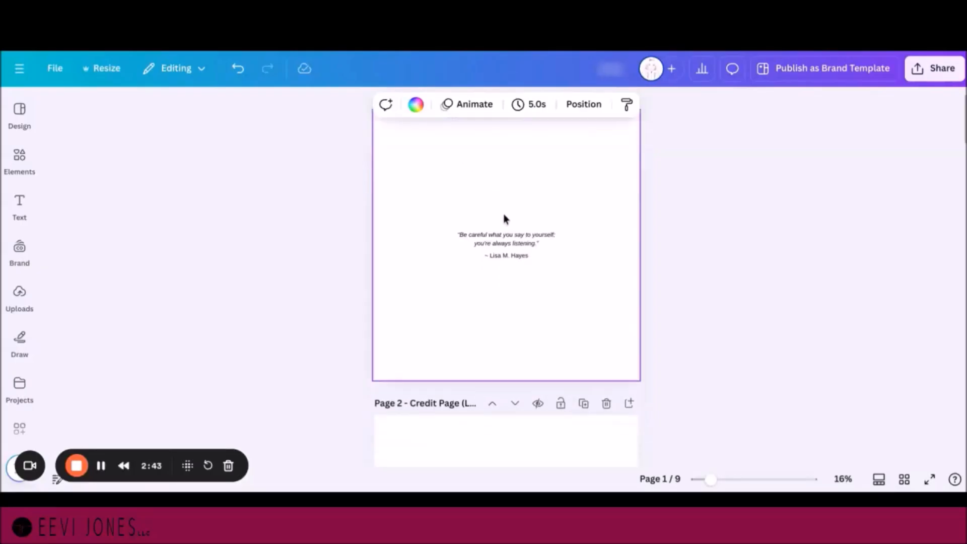
Step: Replace the ISBN and copyright placeholder on page 2 with the full copyright text, positioned in the lower middle of the page
{"action": "left_click", "coordinate": [508, 300]}
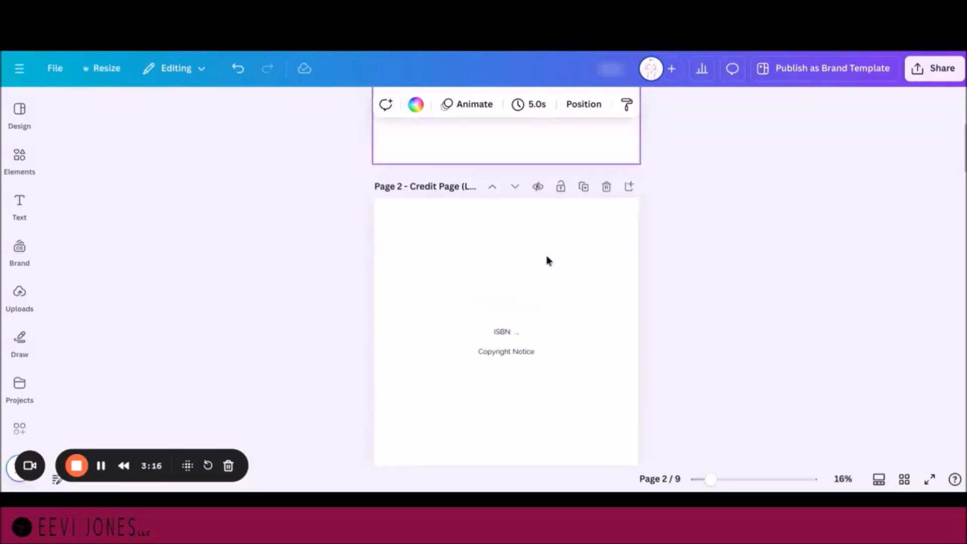
{"action": "scroll", "coordinate": [544, 252], "scroll_direction": "down", "scroll_amount": 1}
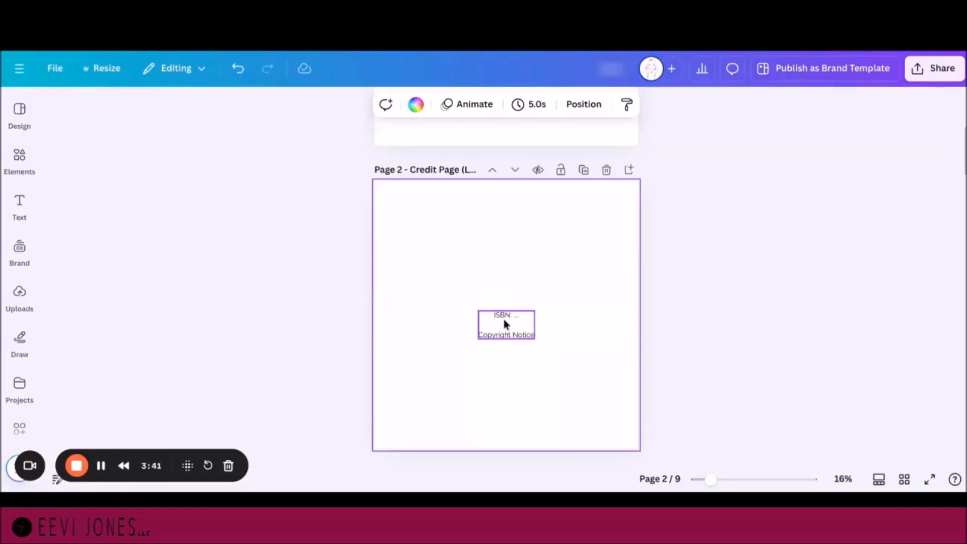
{"action": "left_click", "coordinate": [506, 324]}
{"action": "key", "text": "Delete"}
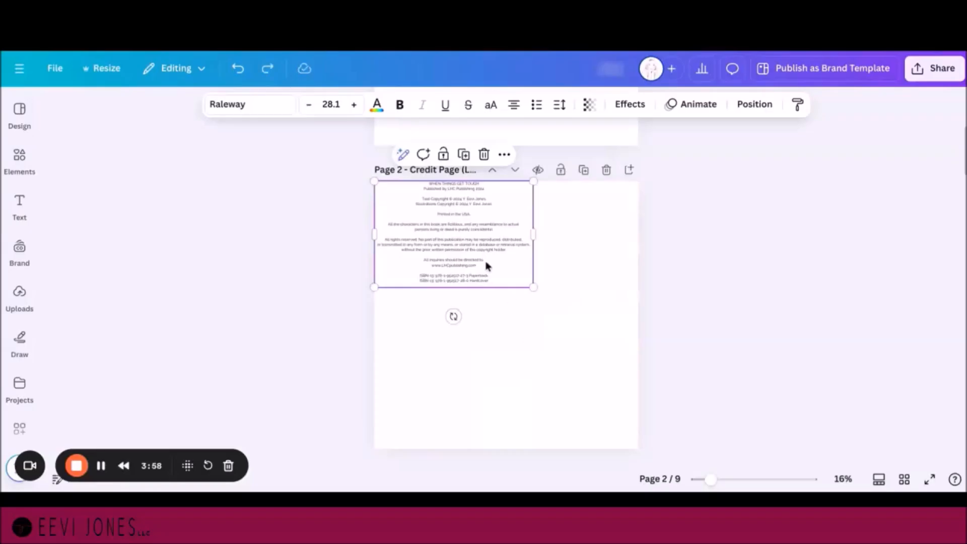
{"action": "left_click_drag", "start_coordinate": [479, 247], "coordinate": [529, 362]}
{"action": "key", "text": "Escape"}
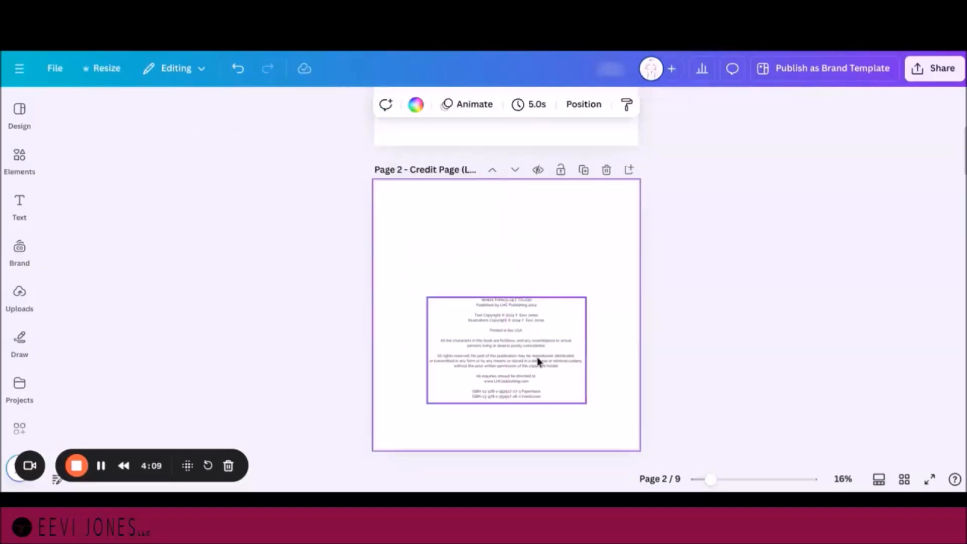
Step: Shrink the grouped "WHEN THINGS GET TOUGH" title on page 3, place it above the child illustration, and ungroup its words
{"action": "scroll", "coordinate": [558, 352], "scroll_direction": "down", "scroll_amount": 1}
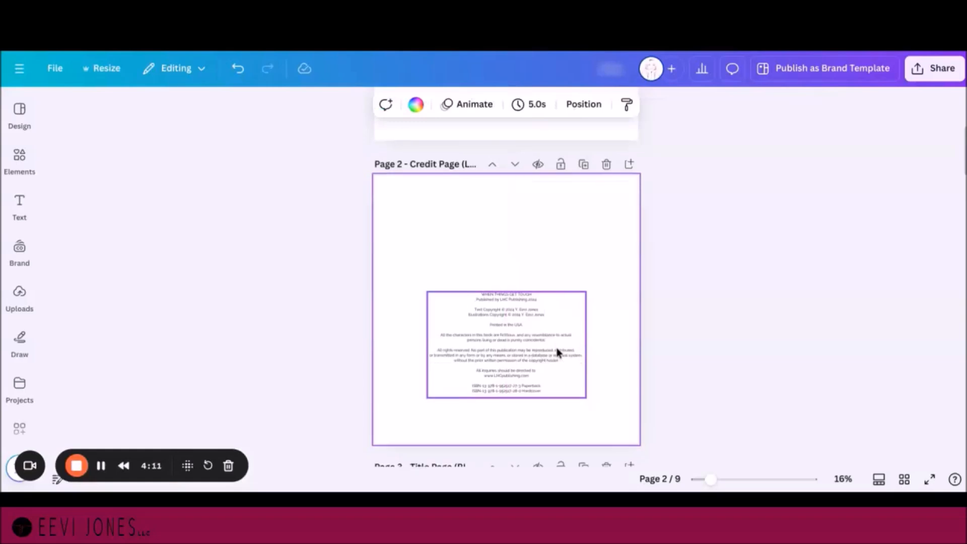
{"action": "scroll", "coordinate": [557, 351], "scroll_direction": "down", "scroll_amount": 6}
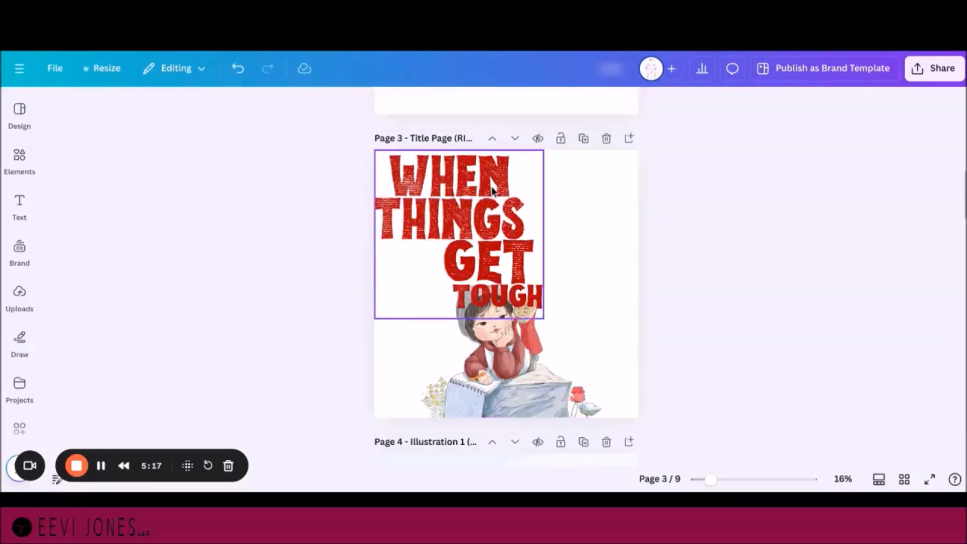
{"action": "left_click_drag", "start_coordinate": [492, 188], "coordinate": [554, 220]}
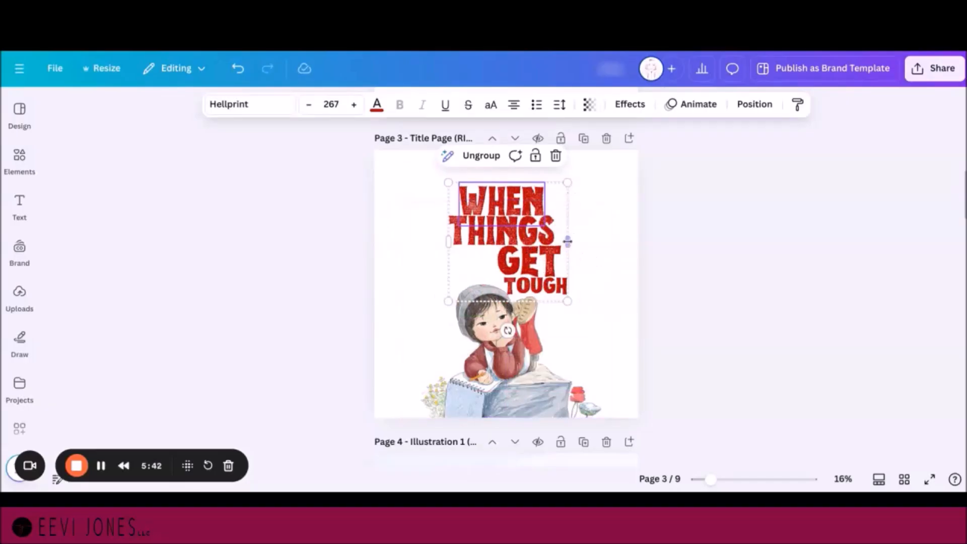
{"action": "left_click", "coordinate": [483, 156]}
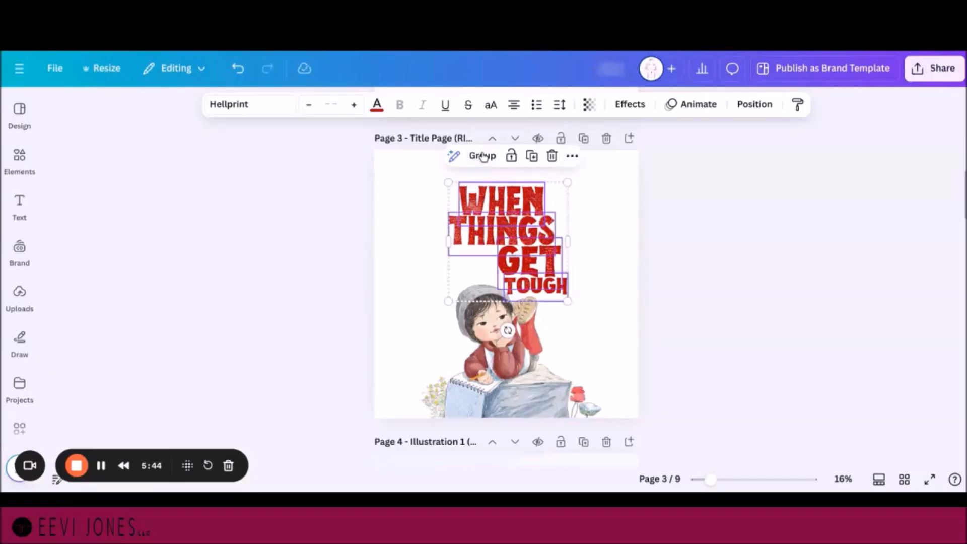
{"action": "left_click", "coordinate": [618, 213]}
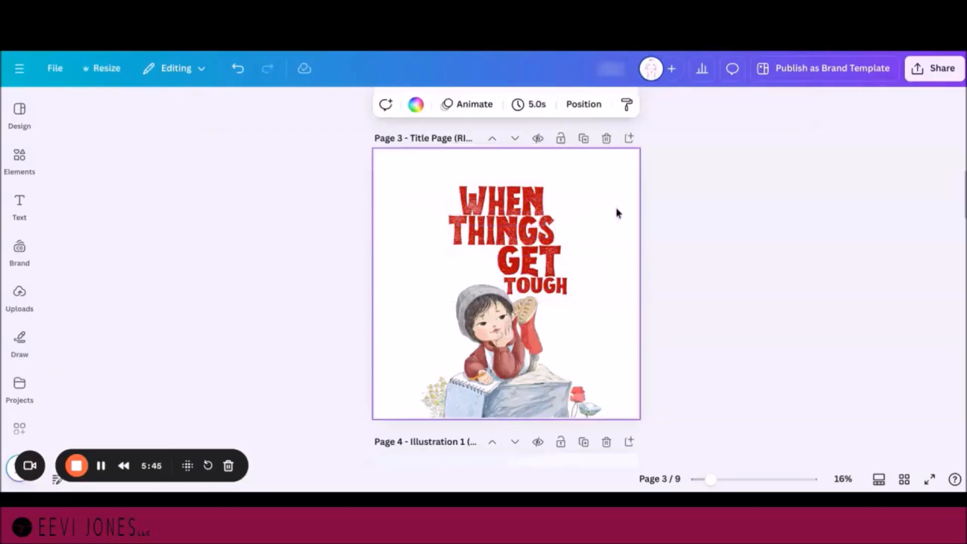
Step: Center each of the four title words, WHEN, THINGS, GET and TOUGH, horizontally on page 3
{"action": "left_click", "coordinate": [504, 199]}
{"action": "left_click_drag", "start_coordinate": [503, 200], "coordinate": [501, 199]}
{"action": "left_click_drag", "start_coordinate": [477, 236], "coordinate": [484, 237]}
{"action": "left_click", "coordinate": [511, 265], "text": "shift"}
{"action": "left_click", "coordinate": [510, 265]}
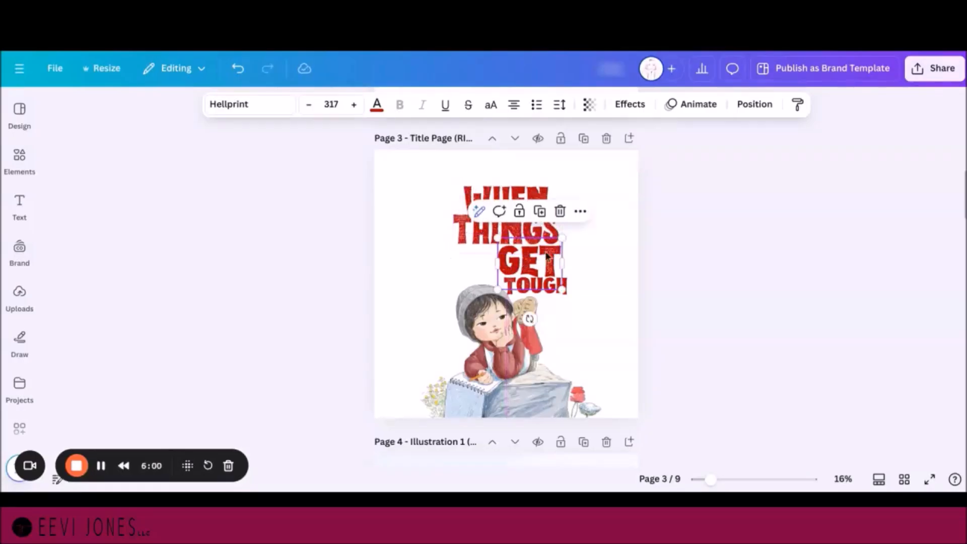
{"action": "left_click", "coordinate": [754, 106]}
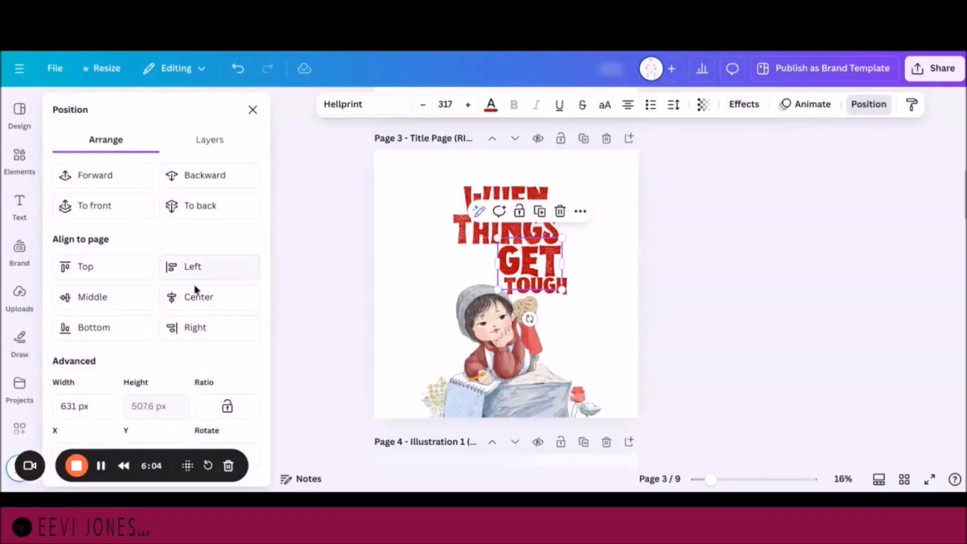
{"action": "left_click", "coordinate": [196, 298]}
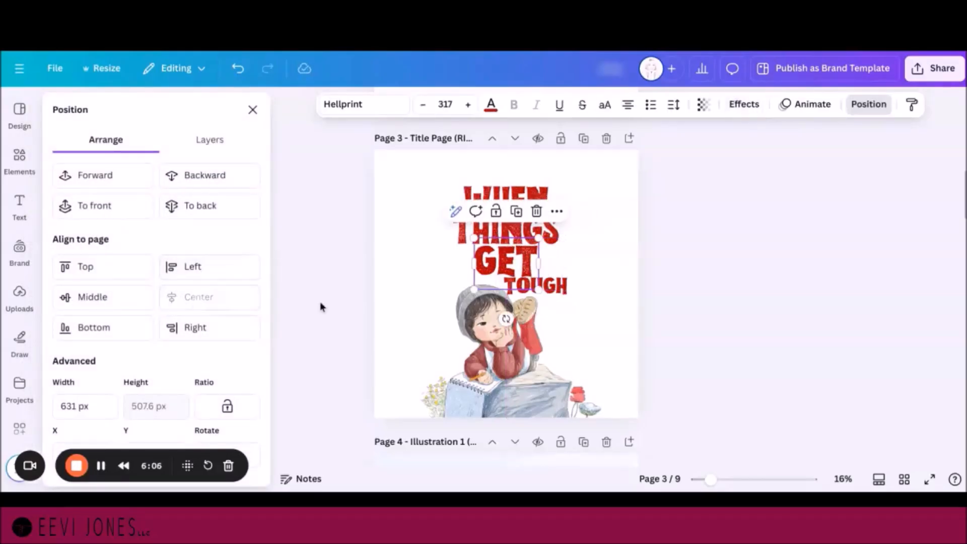
{"action": "left_click", "coordinate": [553, 294]}
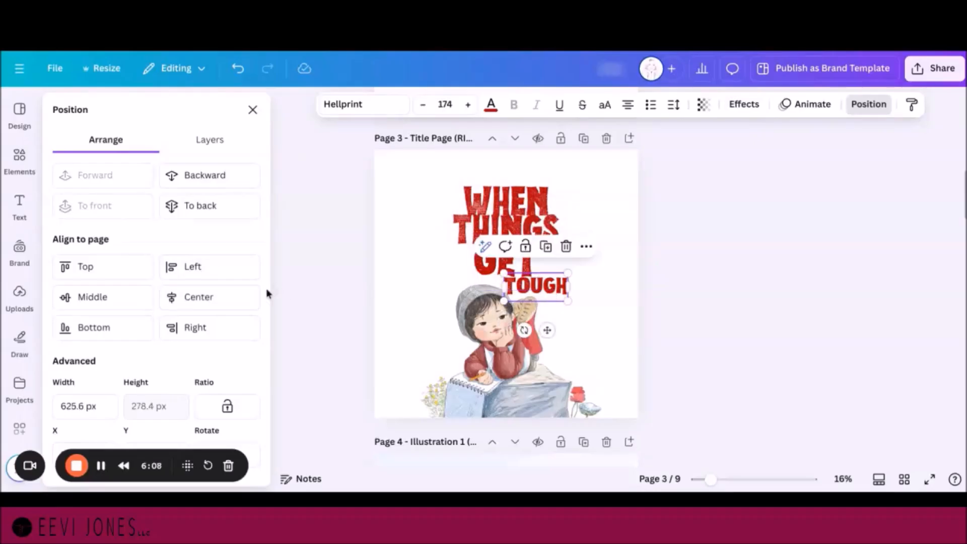
{"action": "left_click", "coordinate": [206, 300]}
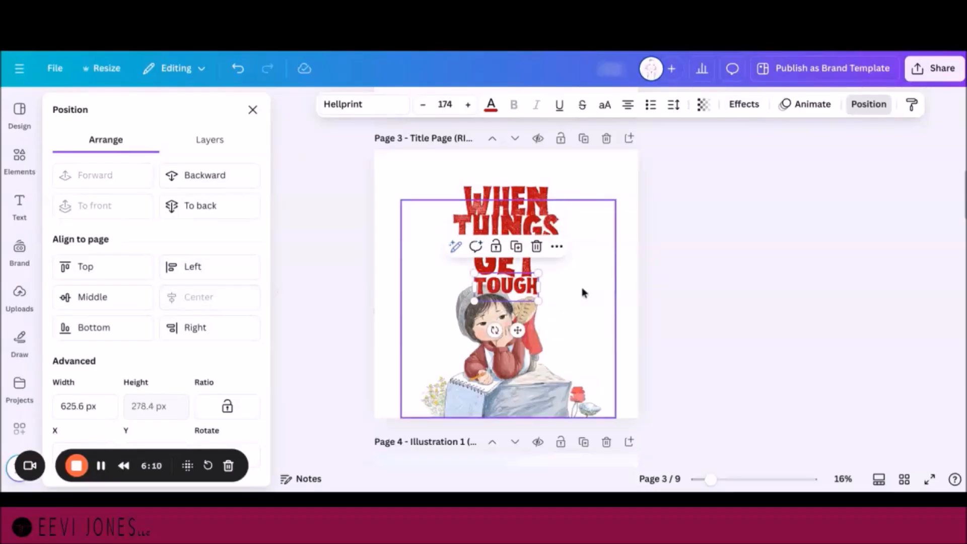
Step: Select all four title words on page 3, move them up slightly together and scale them down a little
{"action": "left_click", "coordinate": [582, 287]}
{"action": "left_click", "coordinate": [517, 228]}
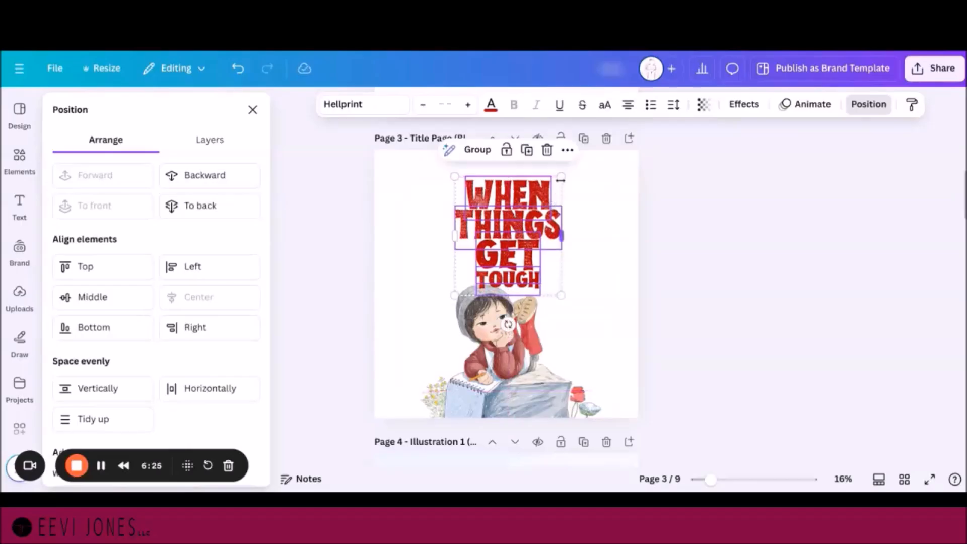
{"action": "left_click_drag", "start_coordinate": [560, 178], "coordinate": [555, 186]}
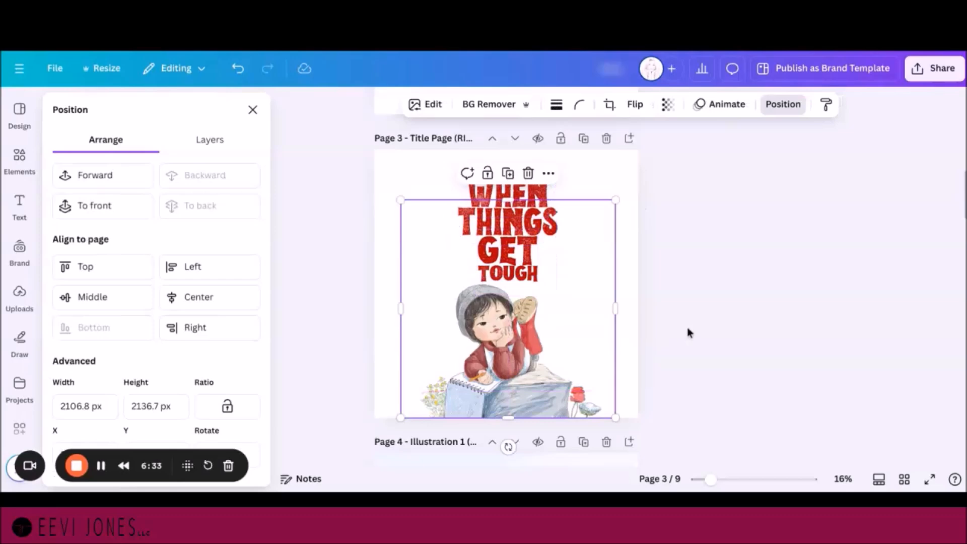
Step: Add the author's name to page 3 in Alyssum at size 49.8, centered over the stone block near the page's lower edge
{"action": "mouse_move", "coordinate": [515, 354]}
{"action": "left_mouse_down"}
{"action": "mouse_move", "coordinate": [528, 352]}
{"action": "mouse_move", "coordinate": [516, 350]}
{"action": "left_mouse_up"}
{"action": "type", "text": "EEVI JONES"}
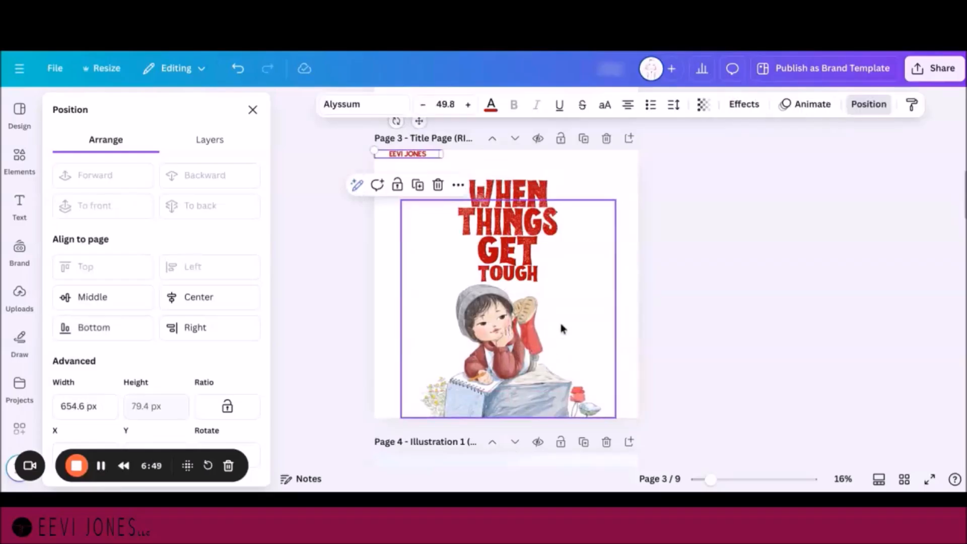
{"action": "left_click_drag", "start_coordinate": [425, 157], "coordinate": [525, 395]}
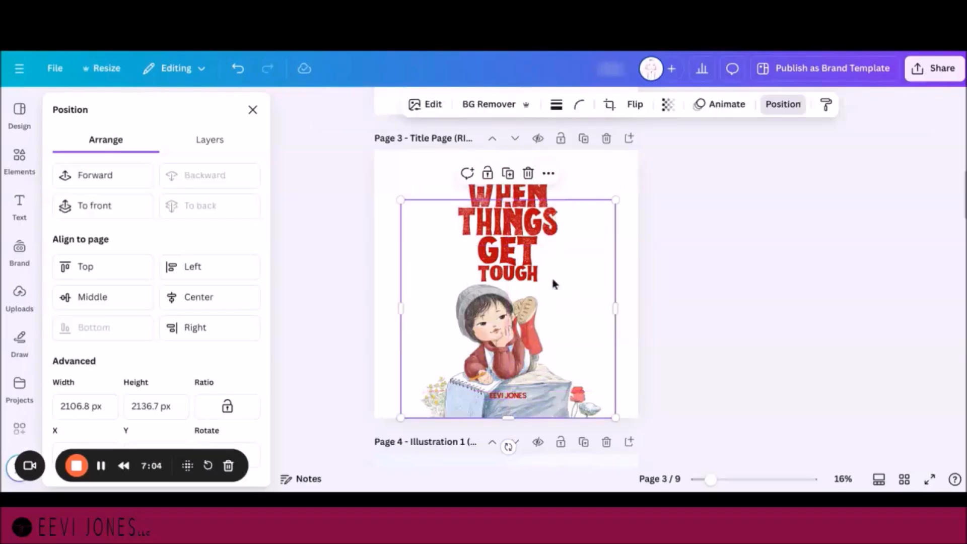
Step: Set the text color of the author's name on page 3 to black
{"action": "left_click", "coordinate": [518, 396]}
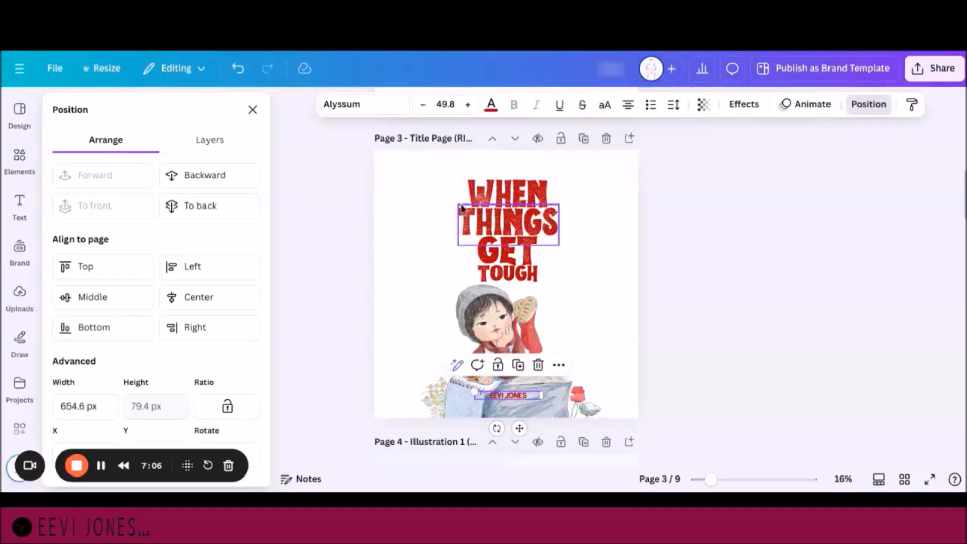
{"action": "left_click", "coordinate": [491, 106]}
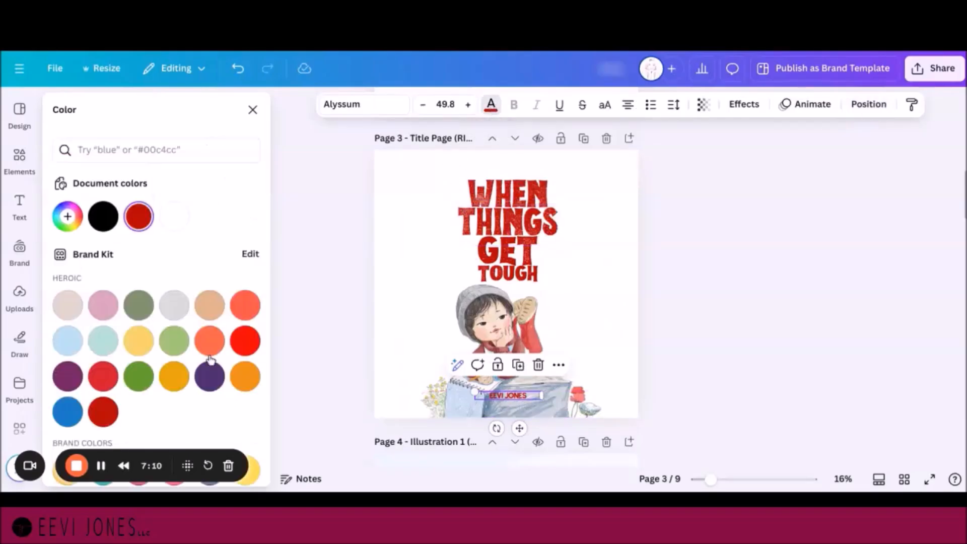
{"action": "left_click", "coordinate": [103, 217]}
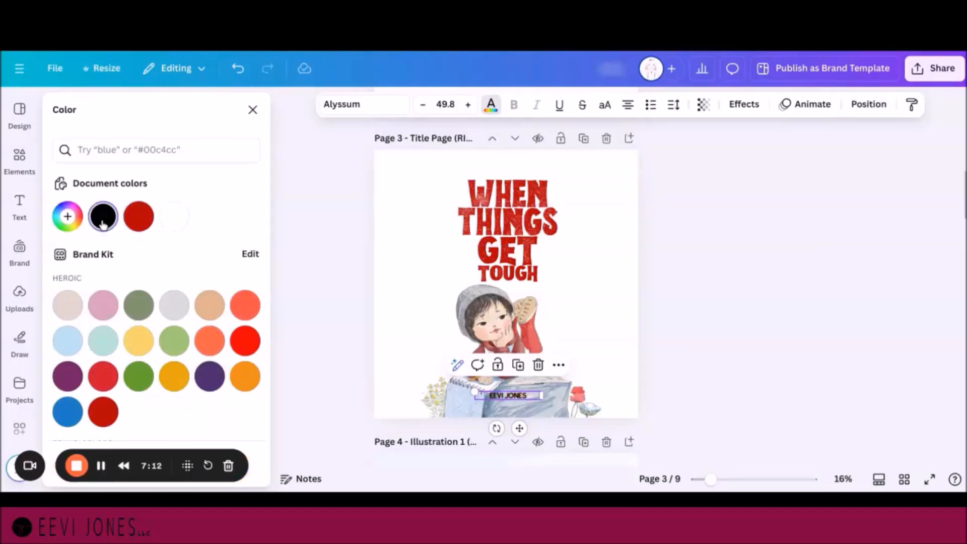
{"action": "left_click", "coordinate": [448, 266]}
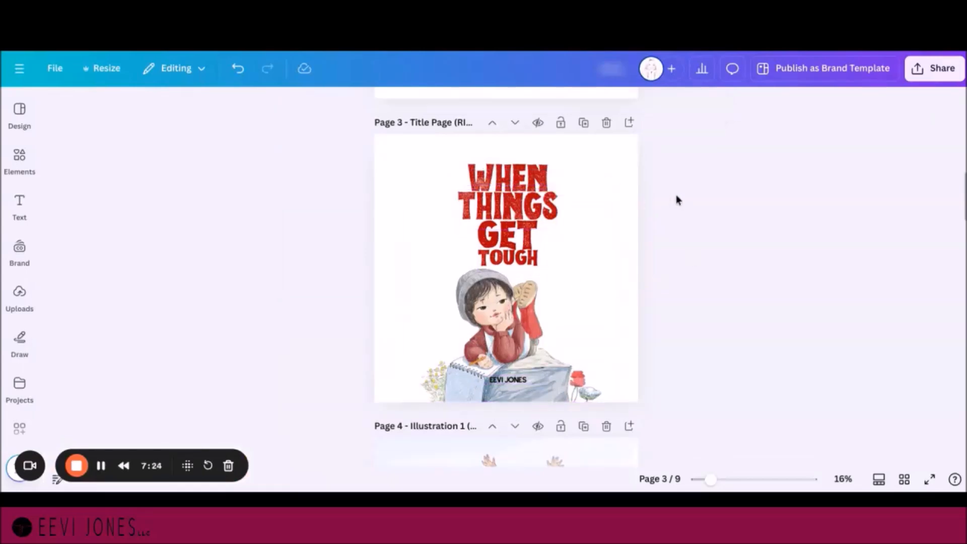
Step: Examine how the Illustration 1 spread runs across pages 4 and 5
{"action": "scroll", "coordinate": [557, 197], "scroll_direction": "down", "scroll_amount": 5}
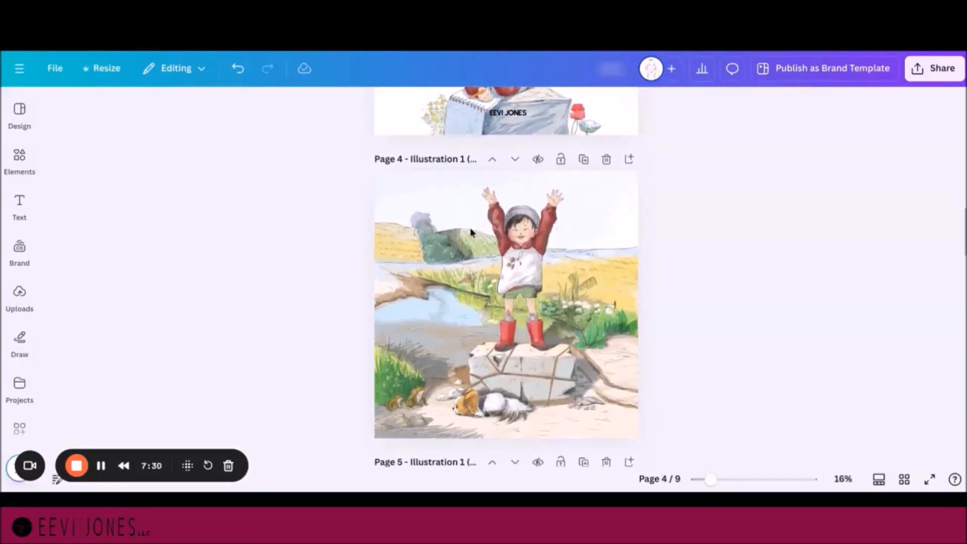
{"action": "scroll", "coordinate": [471, 277], "scroll_direction": "down", "scroll_amount": 5}
{"action": "scroll", "coordinate": [471, 277], "scroll_direction": "up", "scroll_amount": 5}
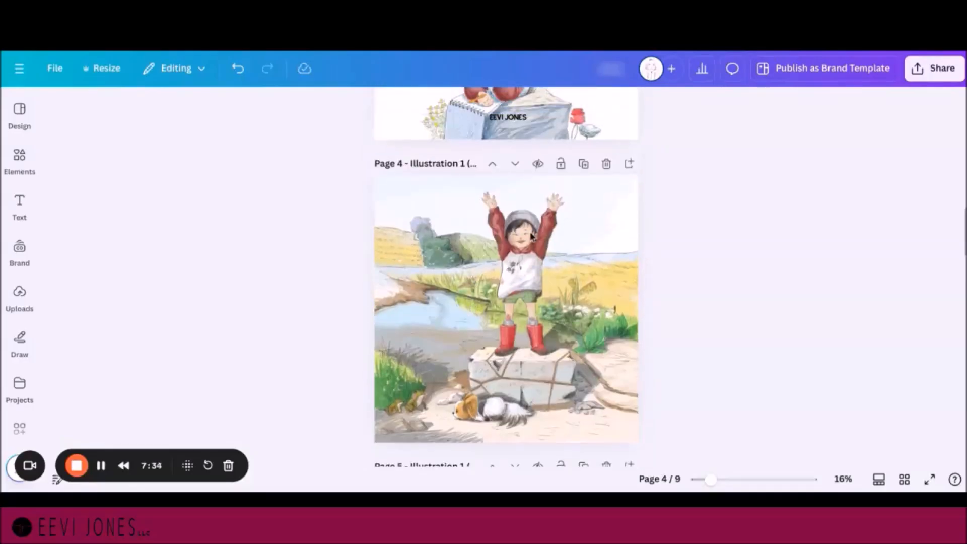
{"action": "scroll", "coordinate": [511, 338], "scroll_direction": "down", "scroll_amount": 5}
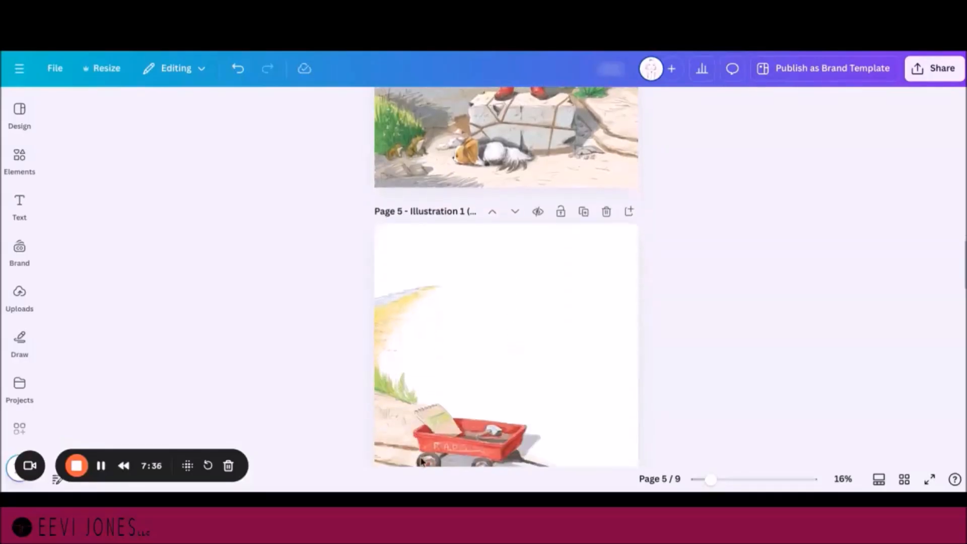
{"action": "scroll", "coordinate": [523, 330], "scroll_direction": "up", "scroll_amount": 3}
{"action": "scroll", "coordinate": [522, 331], "scroll_direction": "up", "scroll_amount": 1}
{"action": "scroll", "coordinate": [522, 331], "scroll_direction": "down", "scroll_amount": 4}
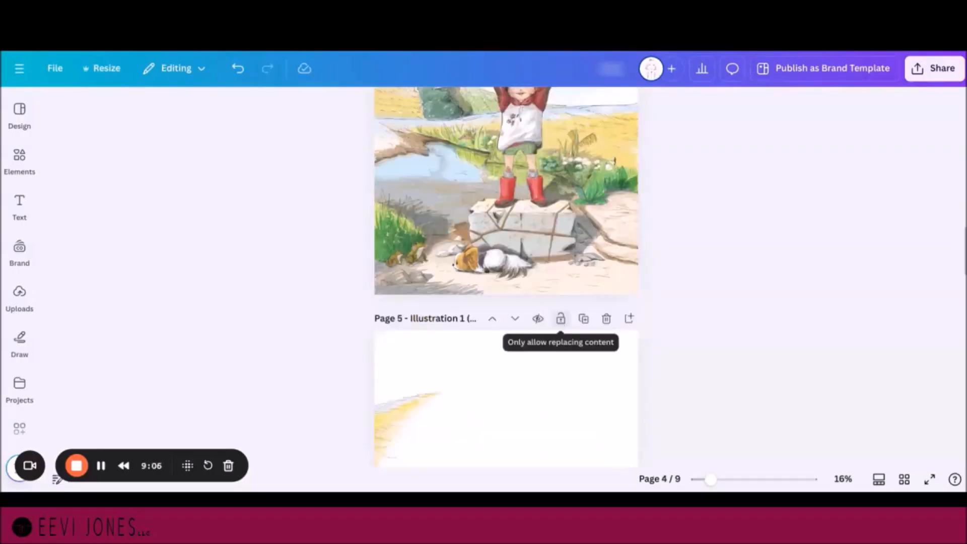
Step: Paste the four-line "Bring it on!" verse onto page 5, position it above the red wagon, and ungroup its lines
{"action": "scroll", "coordinate": [564, 329], "scroll_direction": "down", "scroll_amount": 3}
{"action": "scroll", "coordinate": [506, 276], "scroll_direction": "down", "scroll_amount": 1}
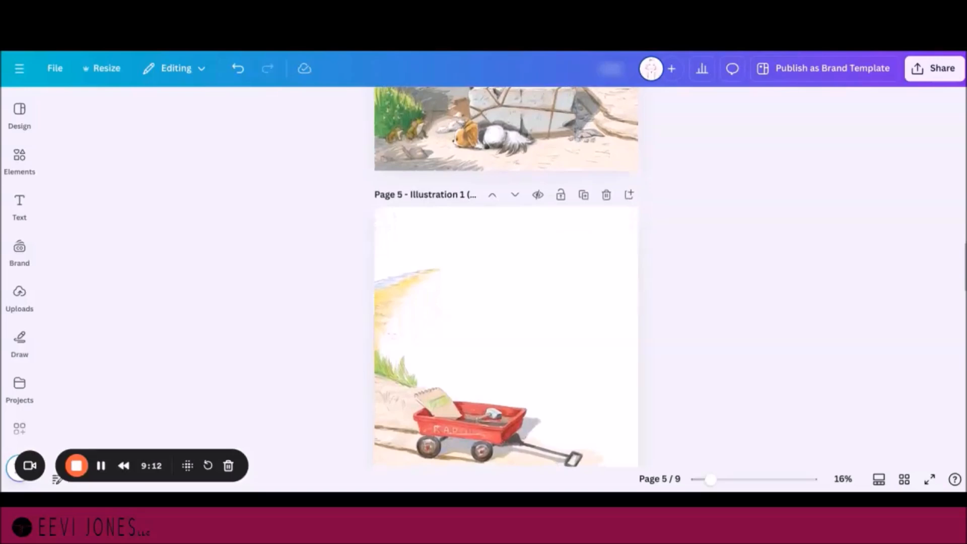
{"action": "key", "text": "ctrl+v"}
{"action": "left_click_drag", "start_coordinate": [482, 244], "coordinate": [527, 352]}
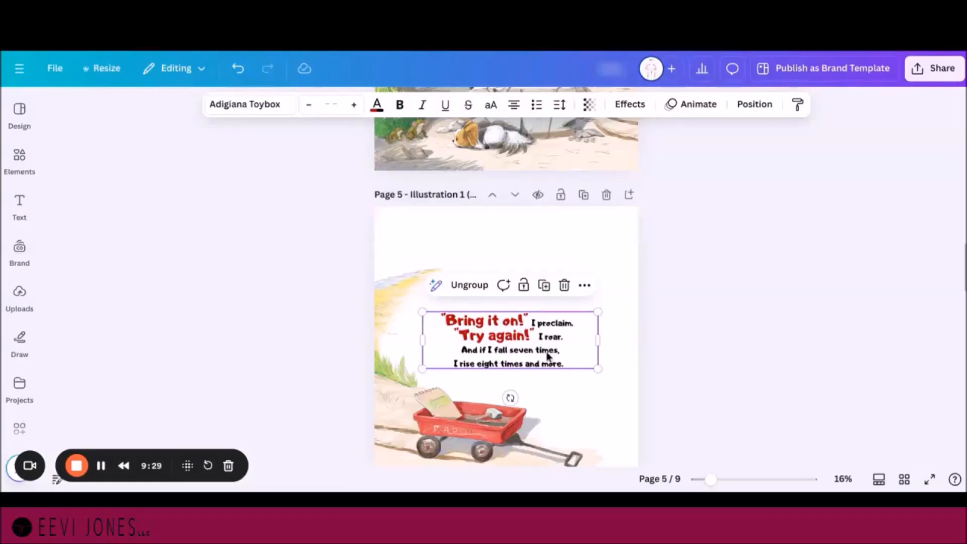
{"action": "left_click", "coordinate": [561, 348]}
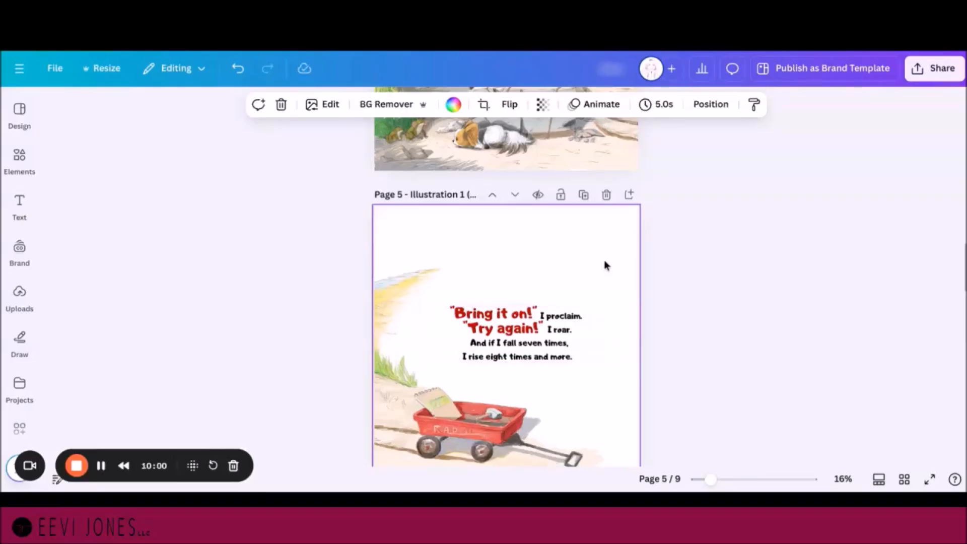
Step: Browse the available fonts for the last verse line, "I rise eight times and more.", on page 5
{"action": "scroll", "coordinate": [604, 261], "scroll_direction": "up", "scroll_amount": 3}
{"action": "scroll", "coordinate": [605, 264], "scroll_direction": "down", "scroll_amount": 3}
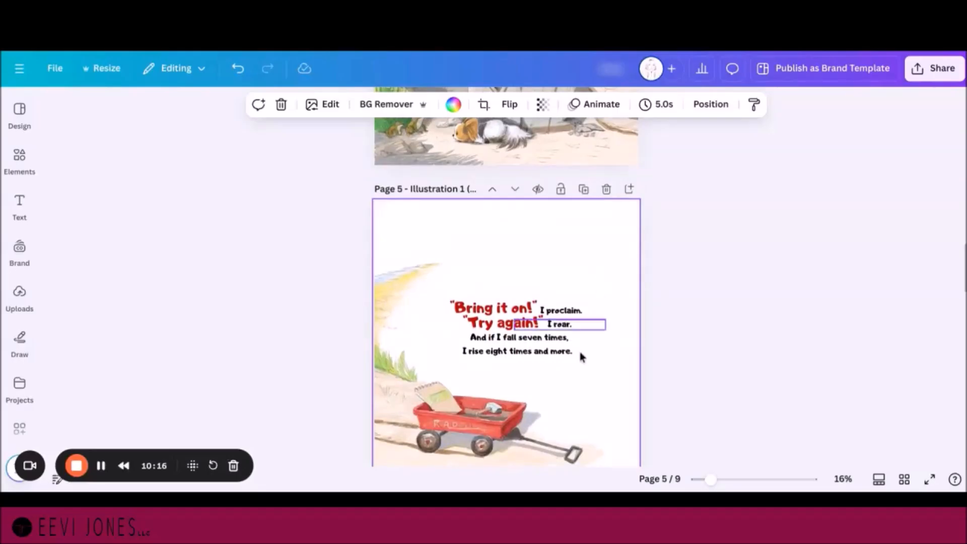
{"action": "left_click", "coordinate": [559, 354]}
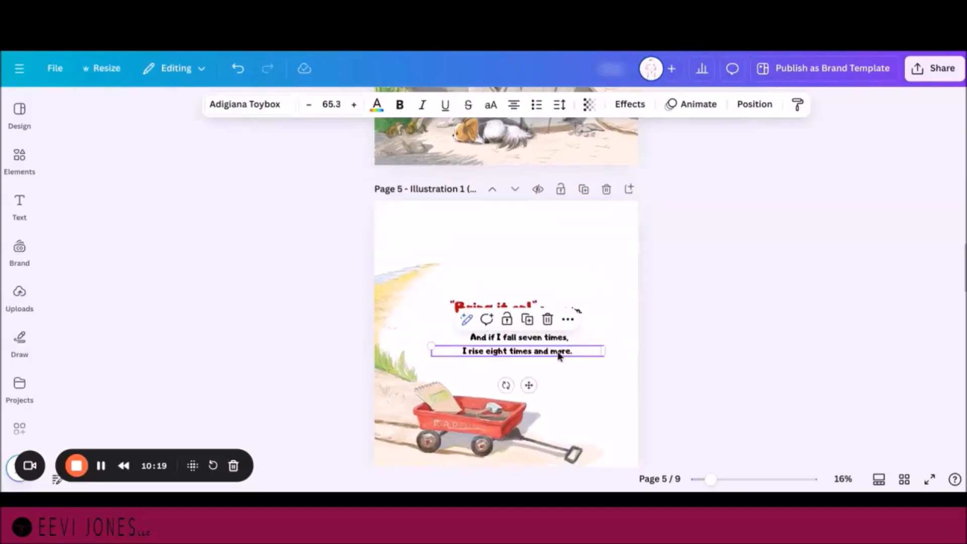
{"action": "left_click", "coordinate": [282, 107]}
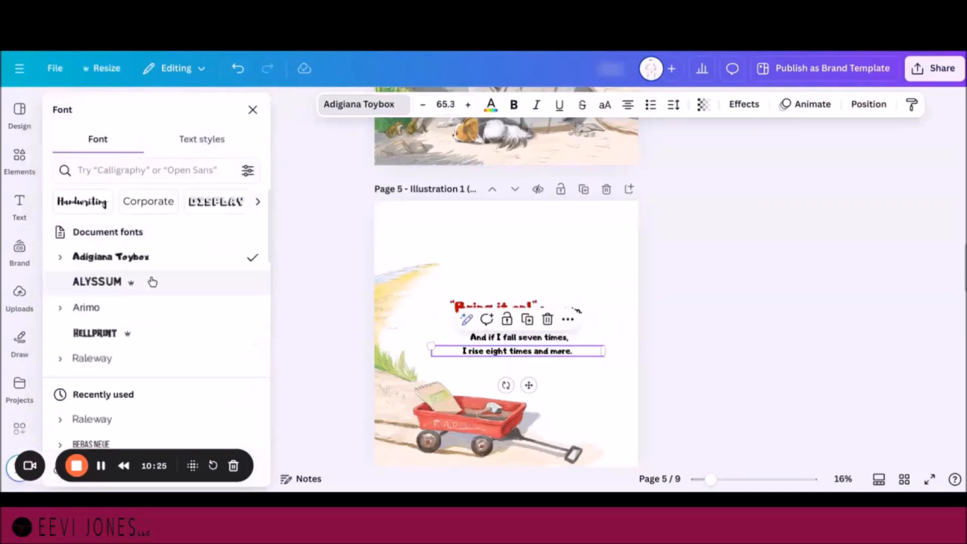
{"action": "scroll", "coordinate": [153, 282], "scroll_direction": "down", "scroll_amount": 10}
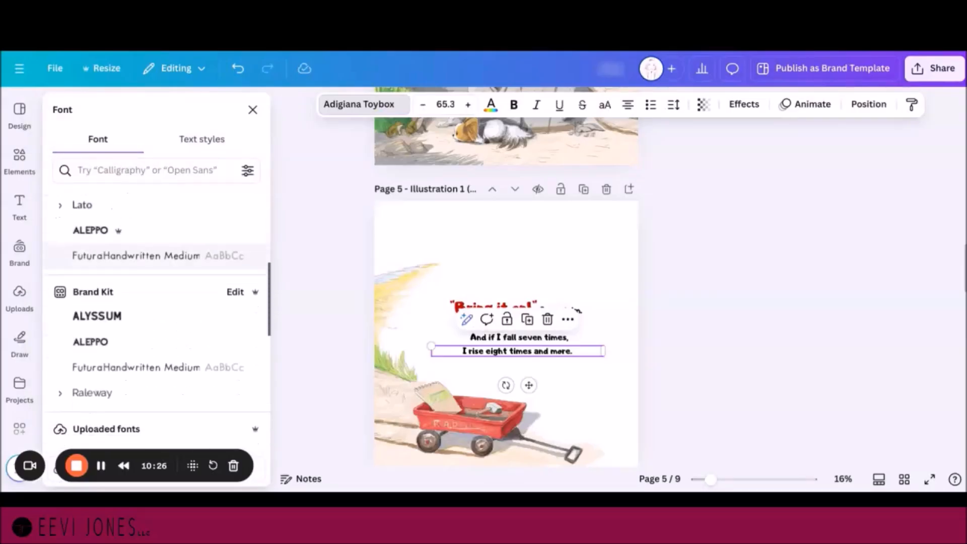
{"action": "scroll", "coordinate": [152, 262], "scroll_direction": "down", "scroll_amount": 15}
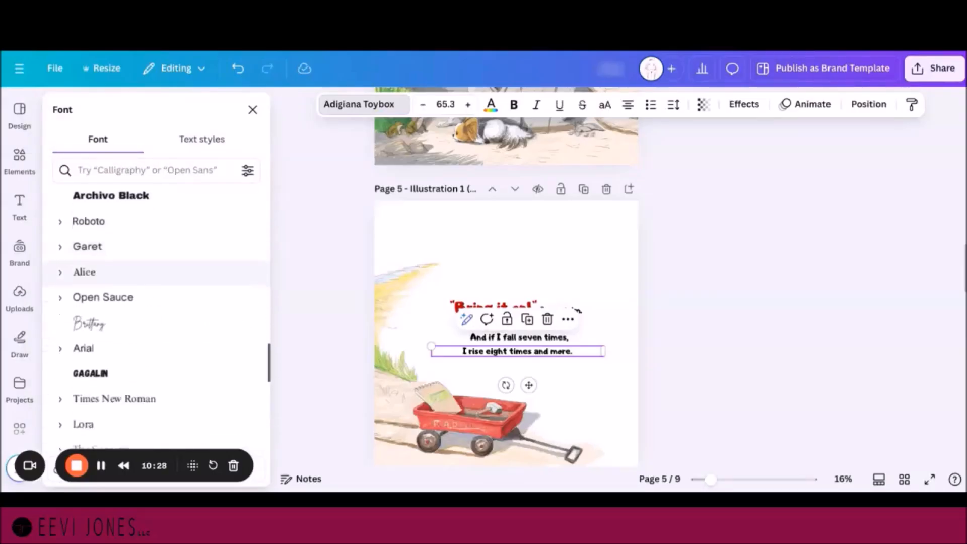
{"action": "scroll", "coordinate": [119, 215], "scroll_direction": "down", "scroll_amount": 5}
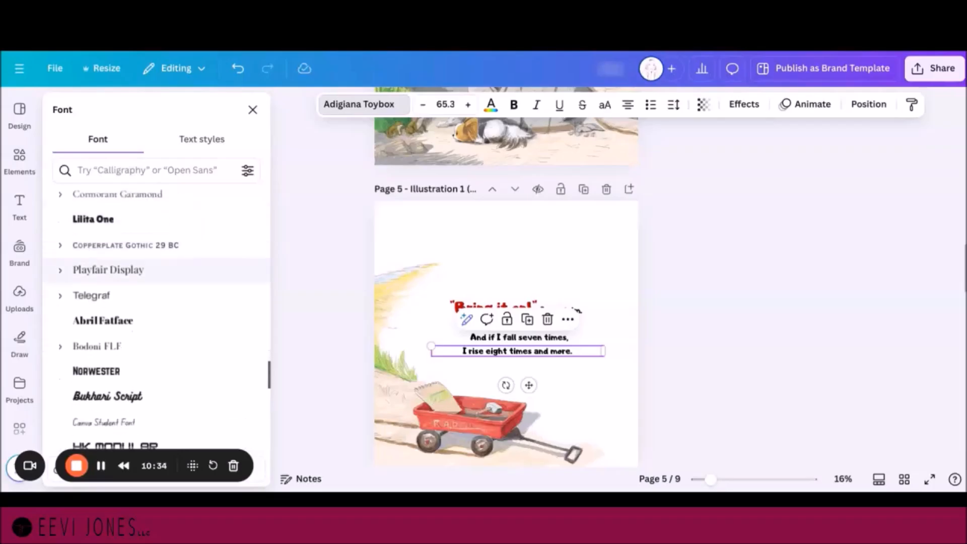
{"action": "scroll", "coordinate": [141, 311], "scroll_direction": "down", "scroll_amount": 3}
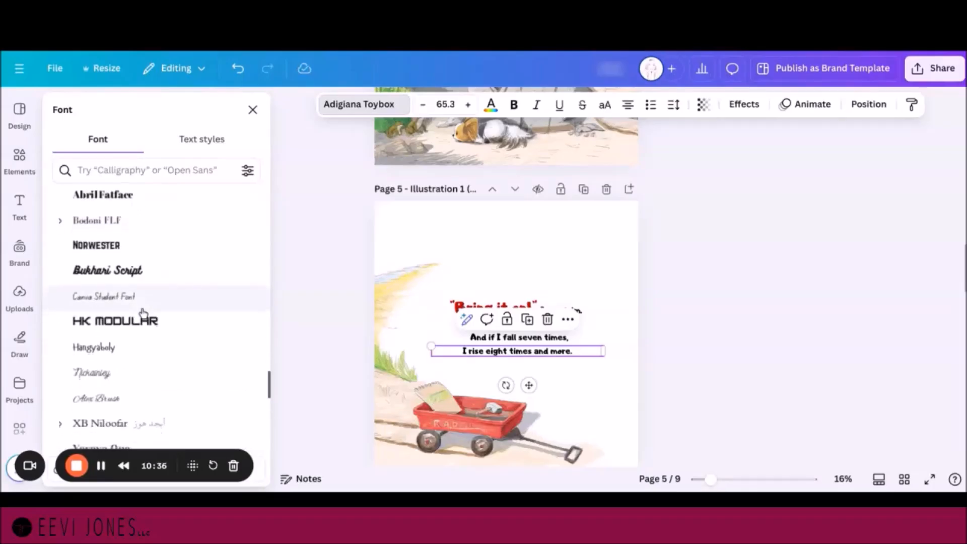
{"action": "scroll", "coordinate": [146, 263], "scroll_direction": "down", "scroll_amount": 6}
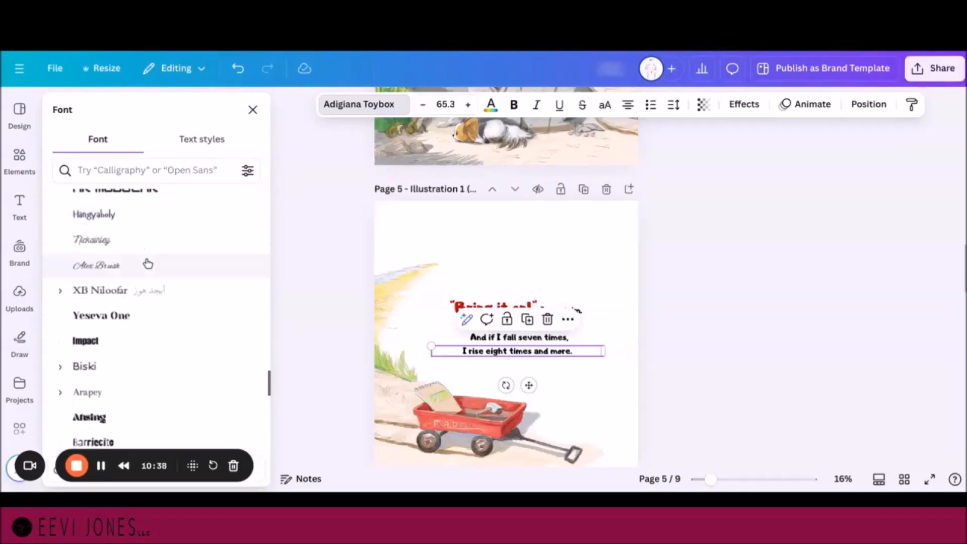
{"action": "scroll", "coordinate": [151, 251], "scroll_direction": "down", "scroll_amount": 1}
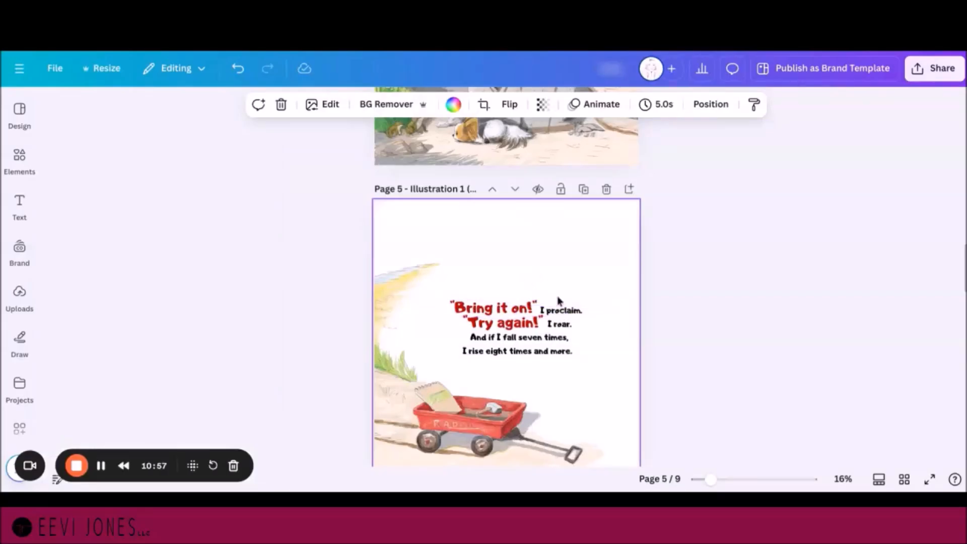
Step: Try moving the red "Bring it on!" text above the rest of the verse and tilting it slightly counterclockwise
{"action": "left_click", "coordinate": [494, 308]}
{"action": "left_click_drag", "start_coordinate": [503, 309], "coordinate": [495, 292]}
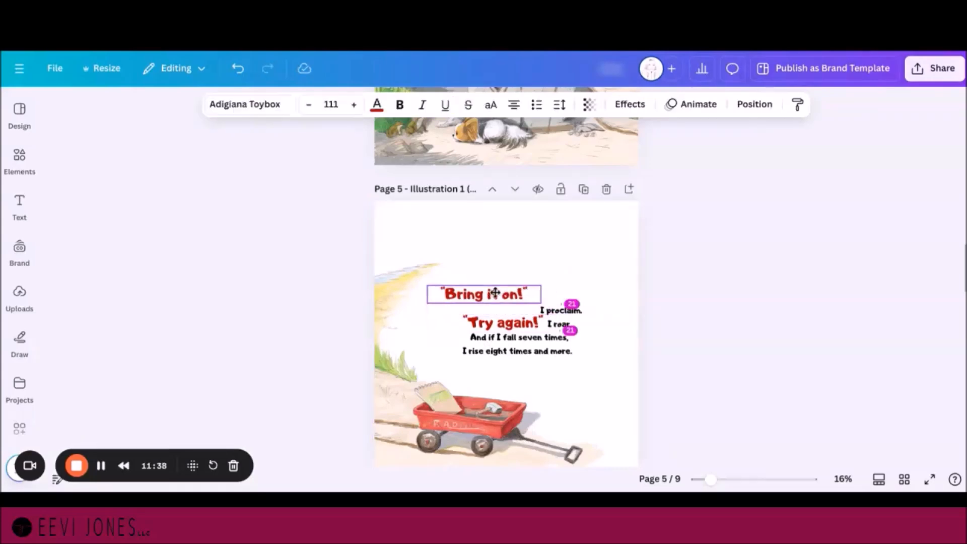
{"action": "mouse_move", "coordinate": [474, 332]}
{"action": "left_mouse_down"}
{"action": "mouse_move", "coordinate": [485, 334]}
{"action": "mouse_move", "coordinate": [477, 333]}
{"action": "left_mouse_up"}
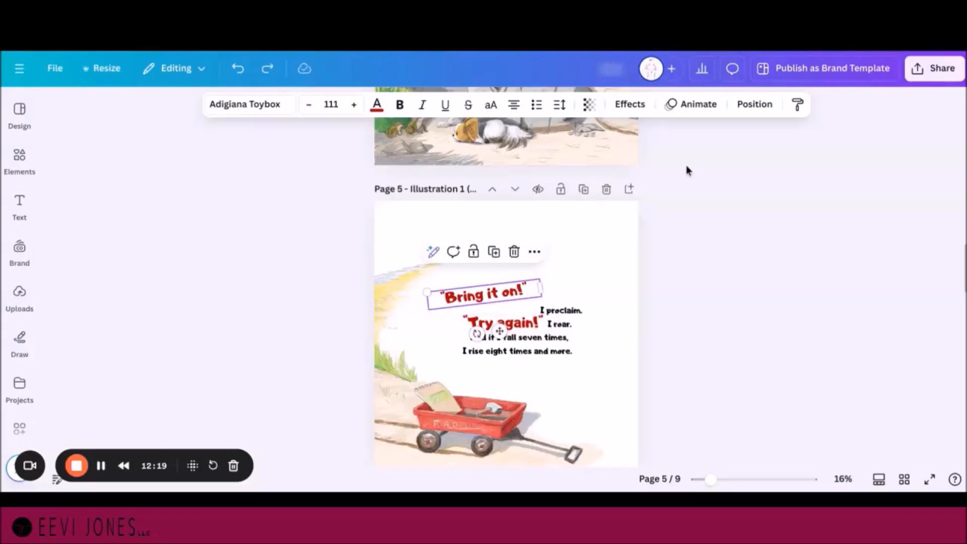
Step: Try the Shadow, Lift and Neon text effects on the tilted "Bring it on!" text
{"action": "left_click", "coordinate": [635, 106]}
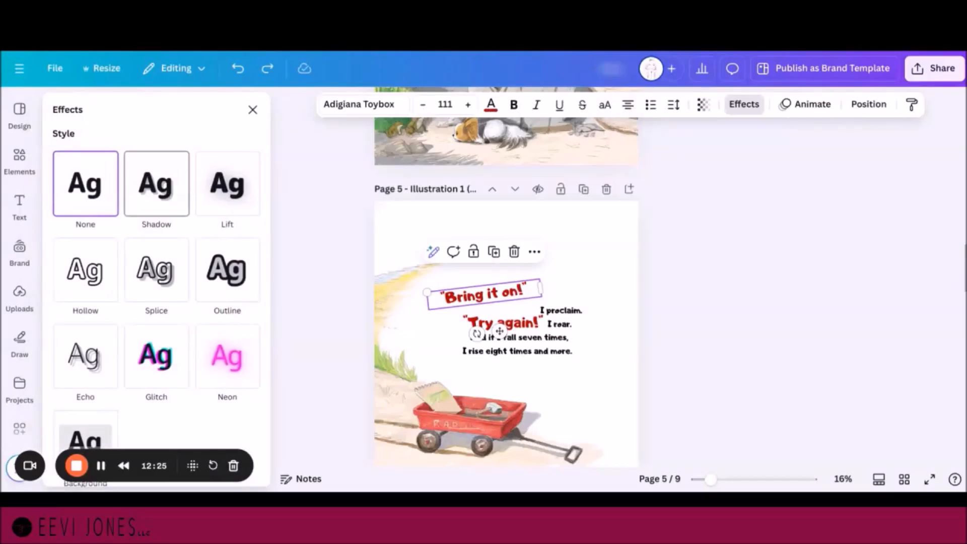
{"action": "left_click", "coordinate": [177, 195]}
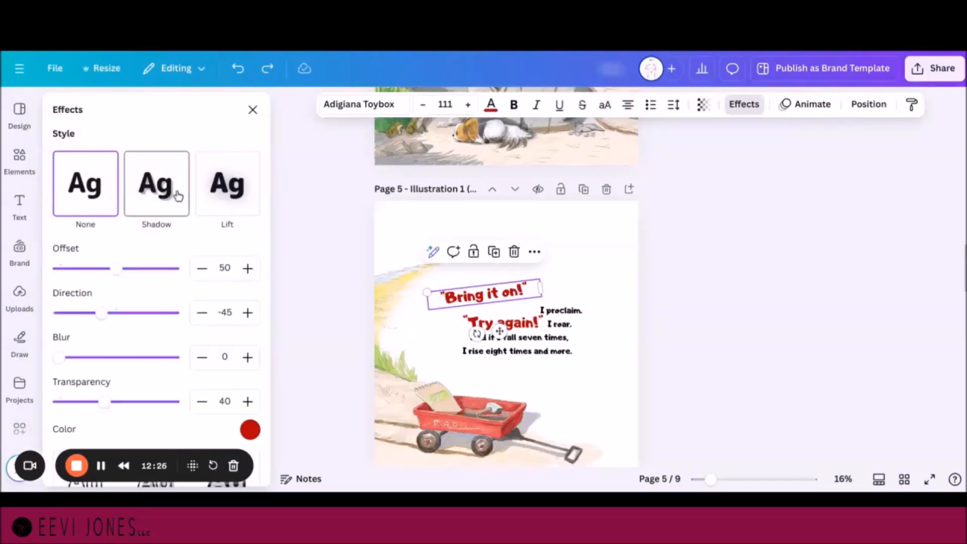
{"action": "left_click", "coordinate": [225, 189]}
{"action": "scroll", "coordinate": [222, 191], "scroll_direction": "down", "scroll_amount": 4}
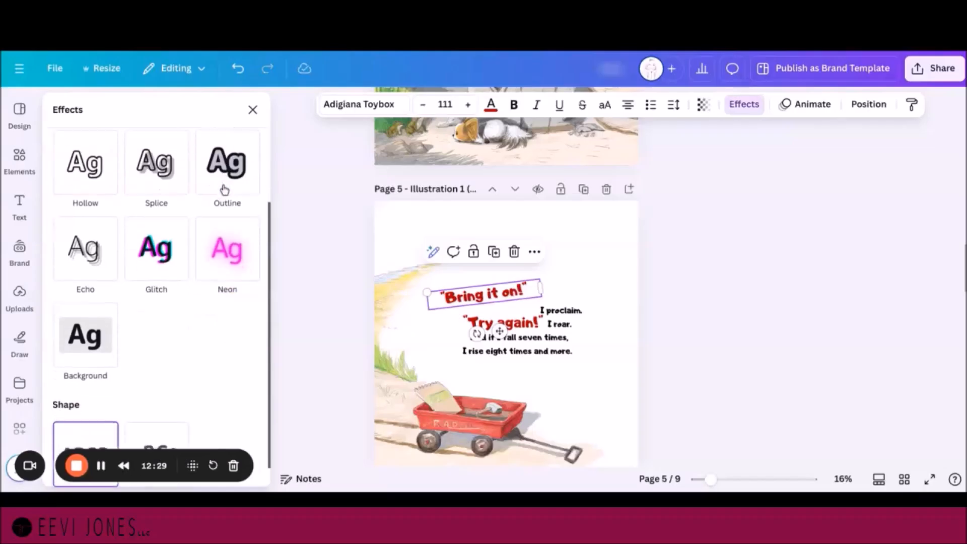
{"action": "left_click", "coordinate": [220, 224]}
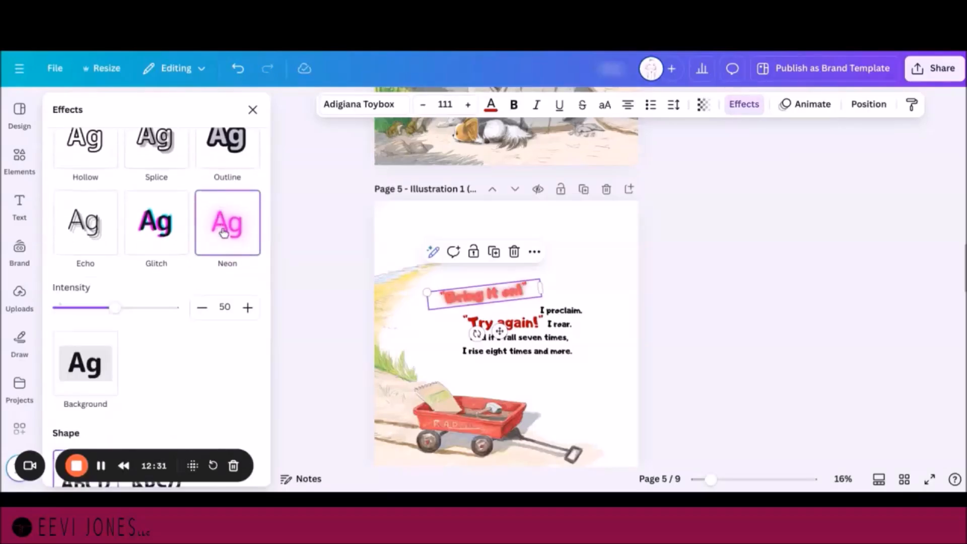
{"action": "scroll", "coordinate": [223, 233], "scroll_direction": "down", "scroll_amount": 1}
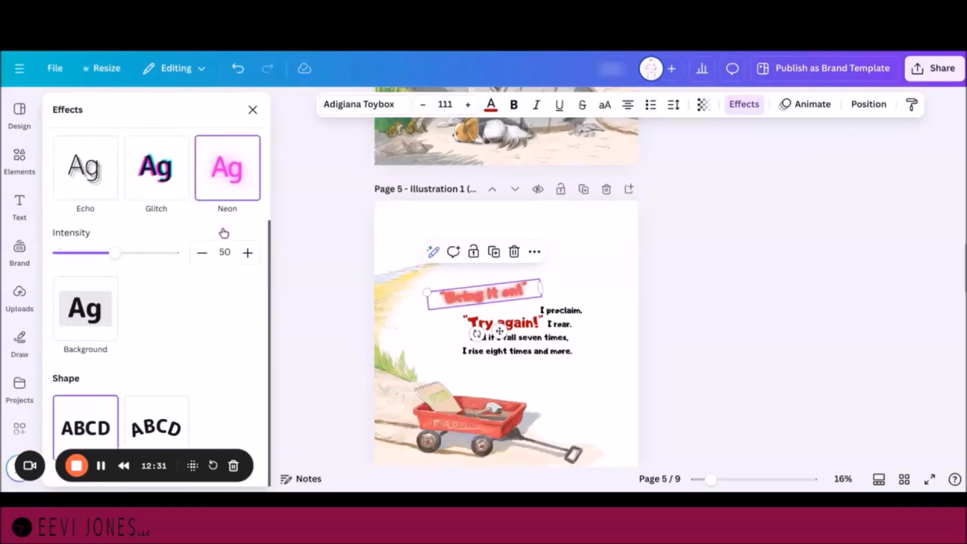
Step: Try curving the "Bring it on!" text, restore its straight shape and close the effects
{"action": "left_click", "coordinate": [159, 431]}
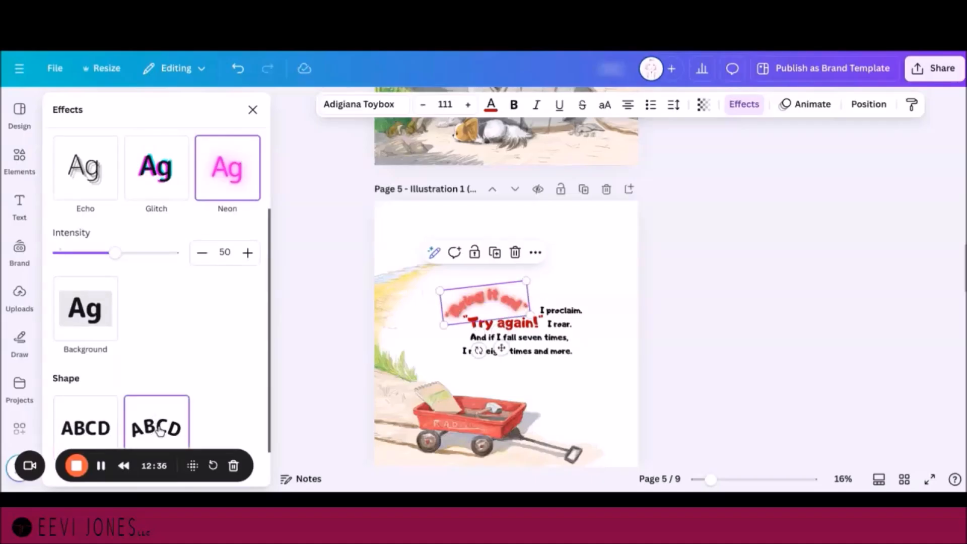
{"action": "left_click", "coordinate": [86, 428]}
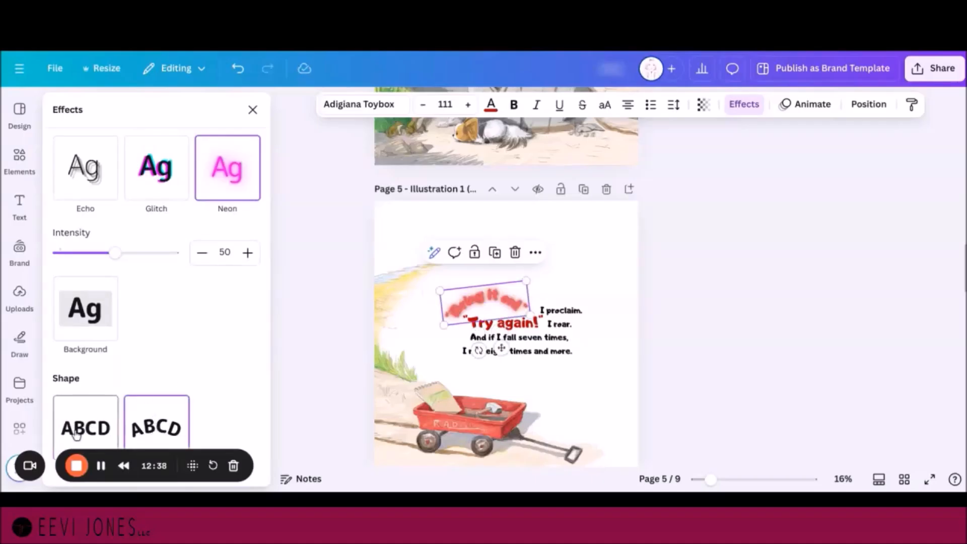
{"action": "scroll", "coordinate": [196, 144], "scroll_direction": "up", "scroll_amount": 3}
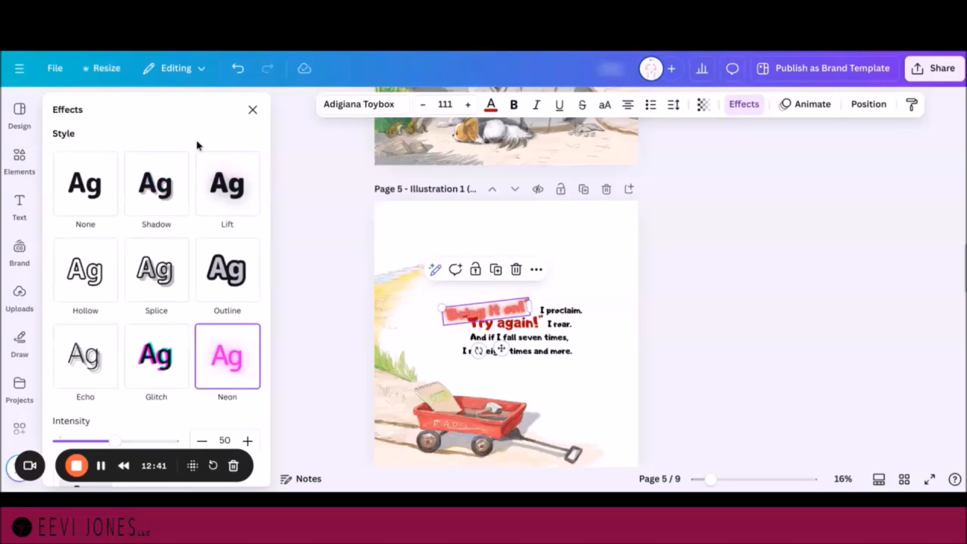
{"action": "left_click", "coordinate": [252, 109]}
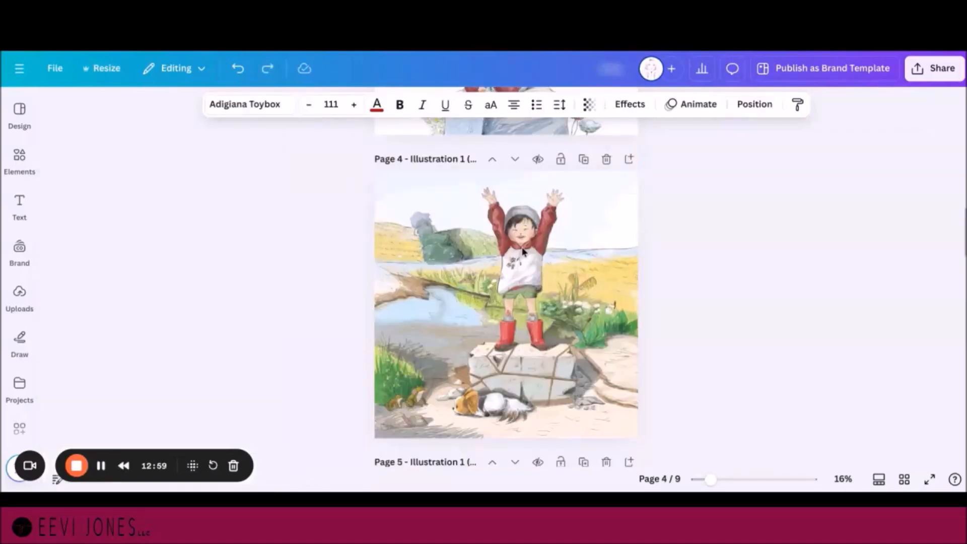
Step: Look through the interior from the page 5 verse past the Illustration 2 spread to the Author Page
{"action": "scroll", "coordinate": [520, 252], "scroll_direction": "down", "scroll_amount": 5}
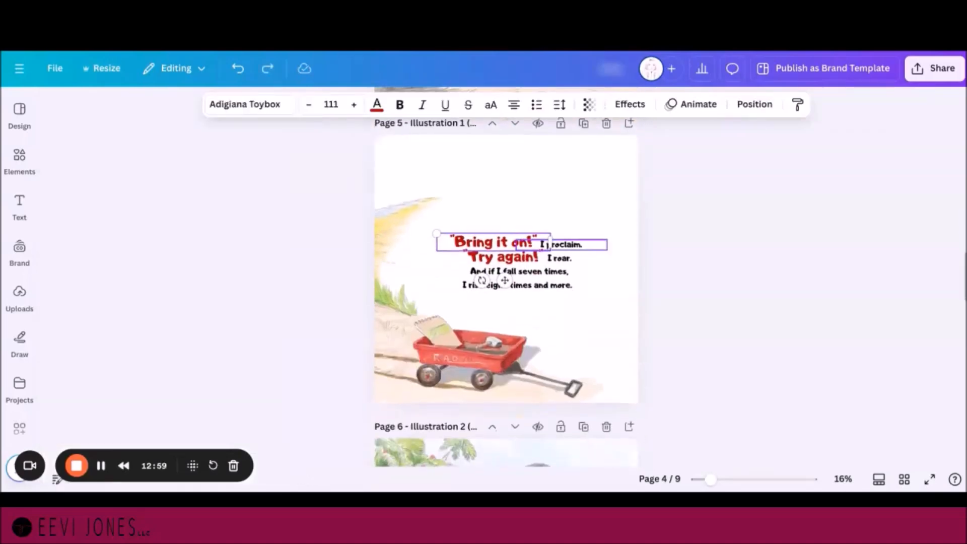
{"action": "left_click", "coordinate": [600, 286]}
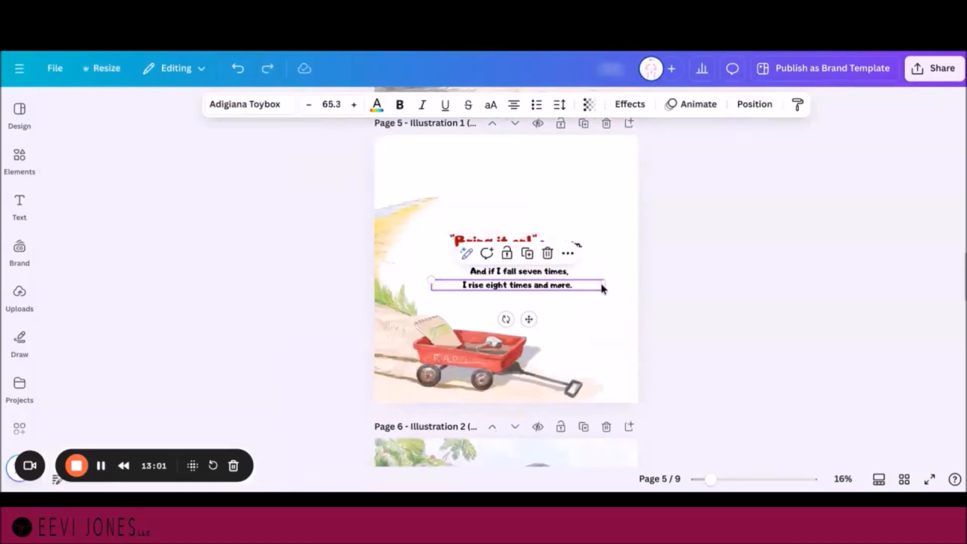
{"action": "scroll", "coordinate": [600, 286], "scroll_direction": "down", "scroll_amount": 8}
{"action": "scroll", "coordinate": [584, 217], "scroll_direction": "down", "scroll_amount": 6}
{"action": "scroll", "coordinate": [585, 216], "scroll_direction": "up", "scroll_amount": 3}
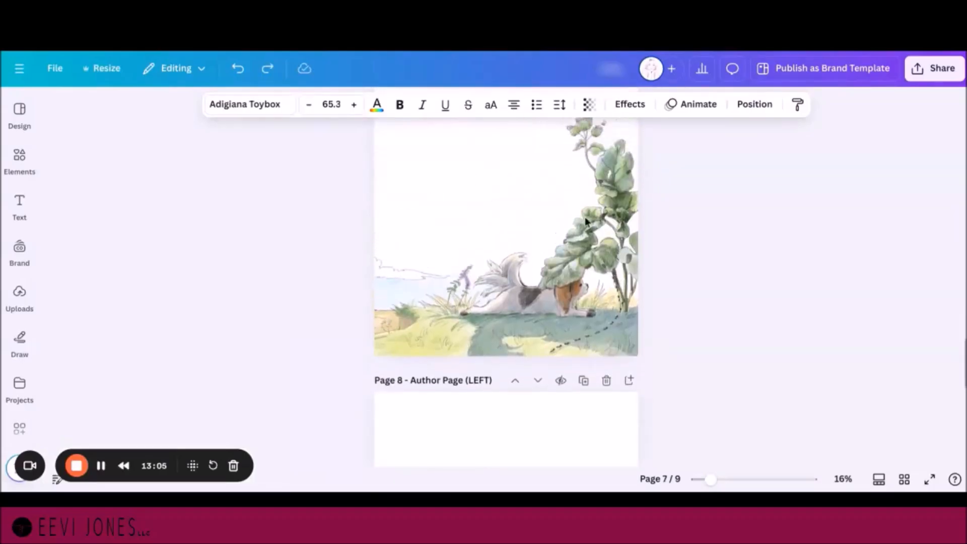
{"action": "scroll", "coordinate": [584, 217], "scroll_direction": "down", "scroll_amount": 5}
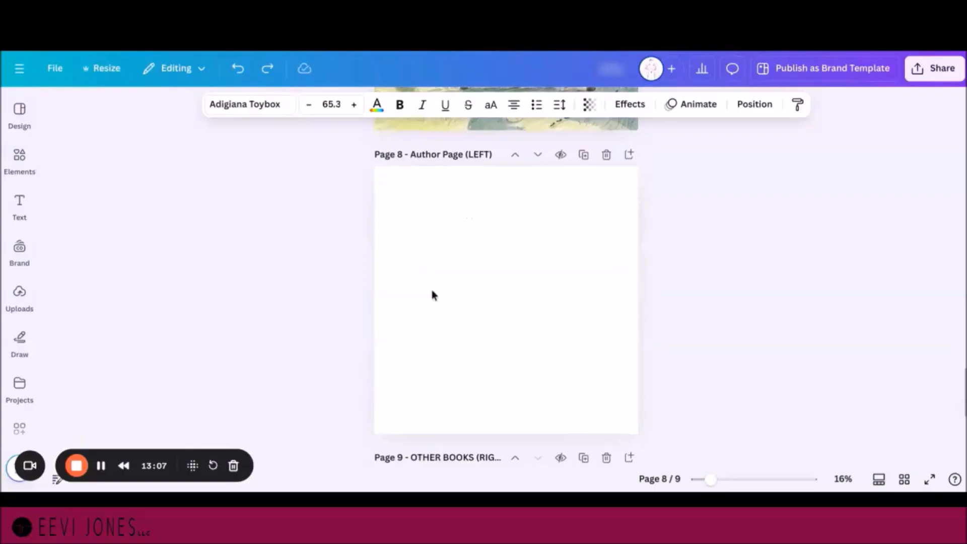
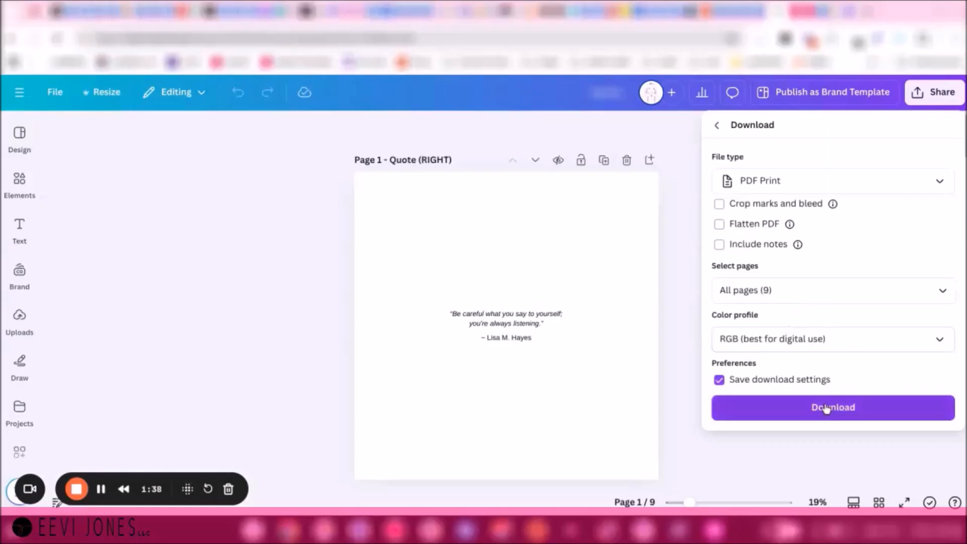
Step: Download all nine pages as a PDF Print file with the RGB color profile and open Interior (1).pdf
{"action": "left_click", "coordinate": [842, 406]}
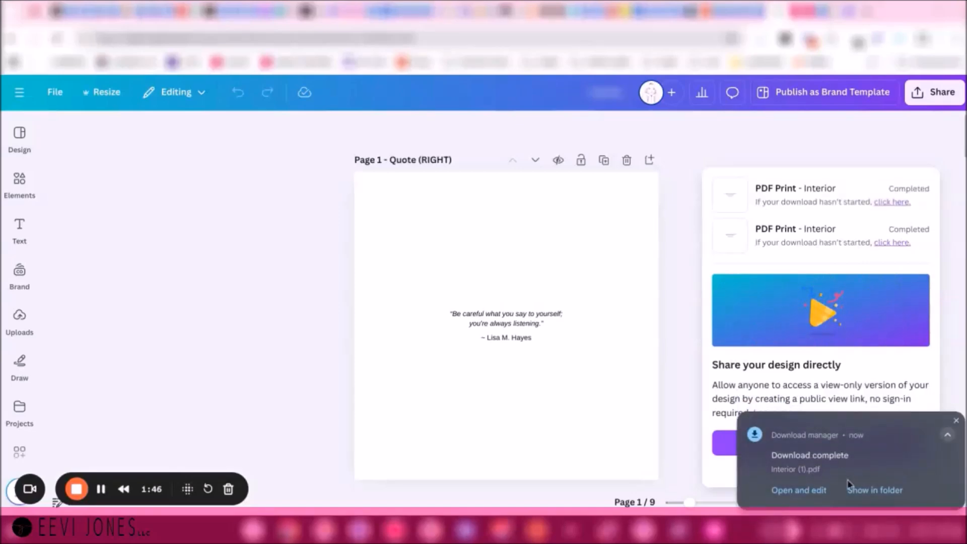
{"action": "left_click", "coordinate": [832, 466]}
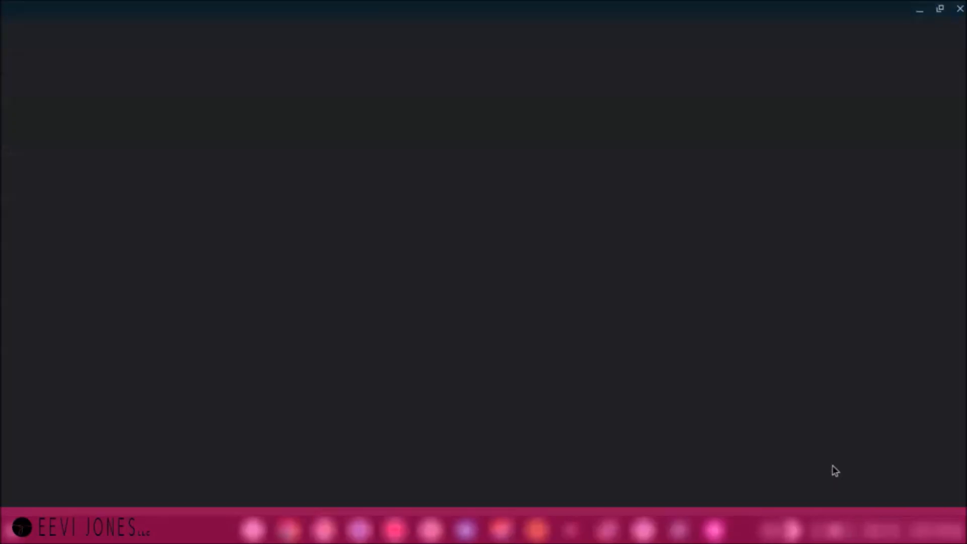
Step: Look through the exported Interior (1).pdf from the opening quote page to the second illustration spread
{"action": "scroll", "coordinate": [554, 282], "scroll_direction": "down", "scroll_amount": 5}
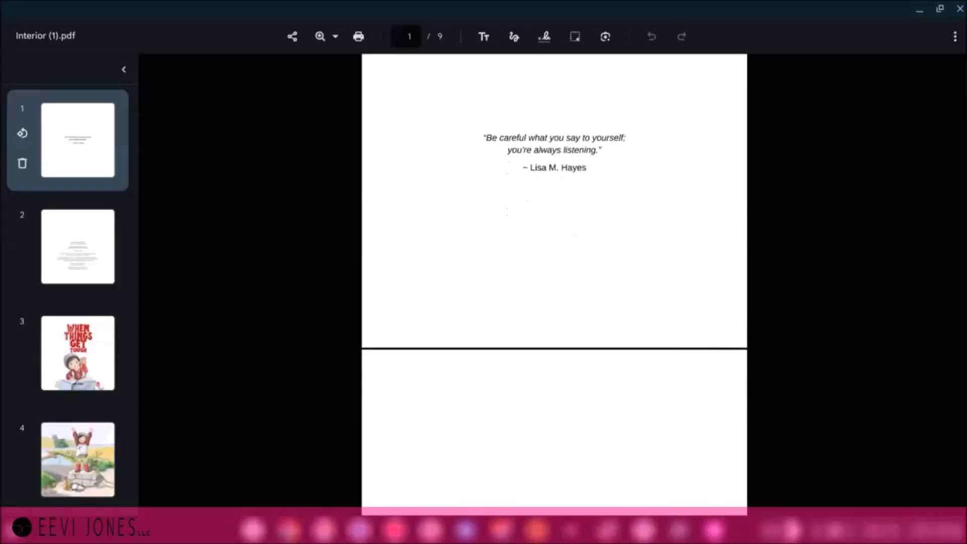
{"action": "scroll", "coordinate": [554, 282], "scroll_direction": "down", "scroll_amount": 5}
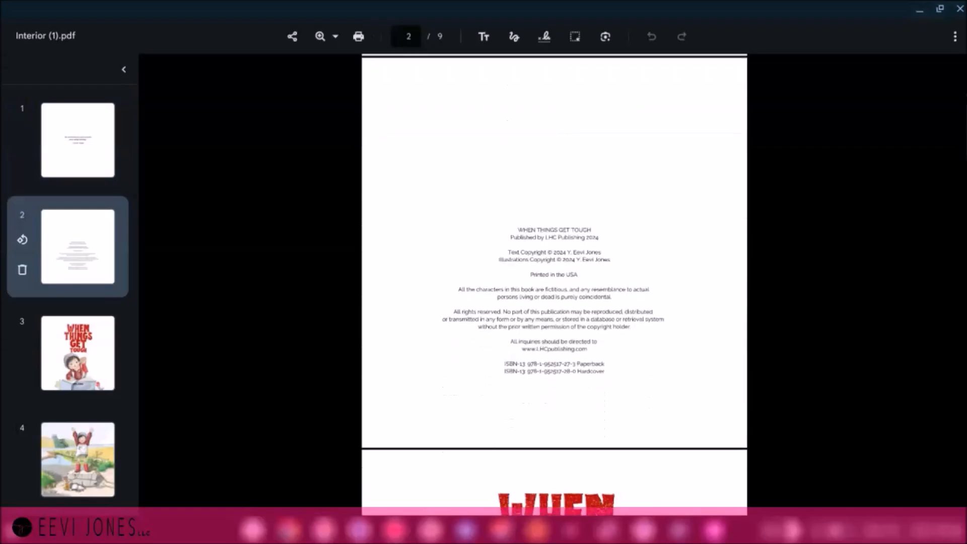
{"action": "scroll", "coordinate": [554, 282], "scroll_direction": "down", "scroll_amount": 3}
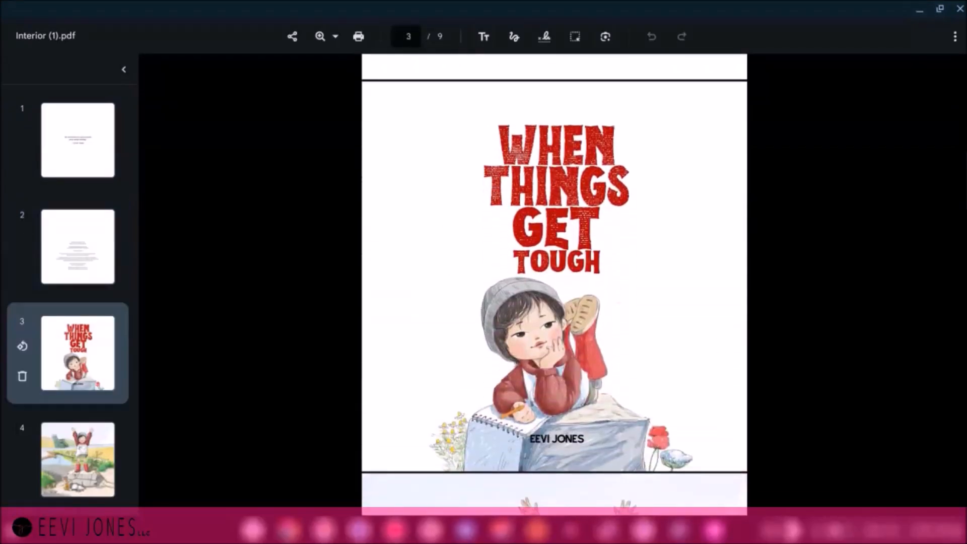
{"action": "scroll", "coordinate": [729, 372], "scroll_direction": "down", "scroll_amount": 5}
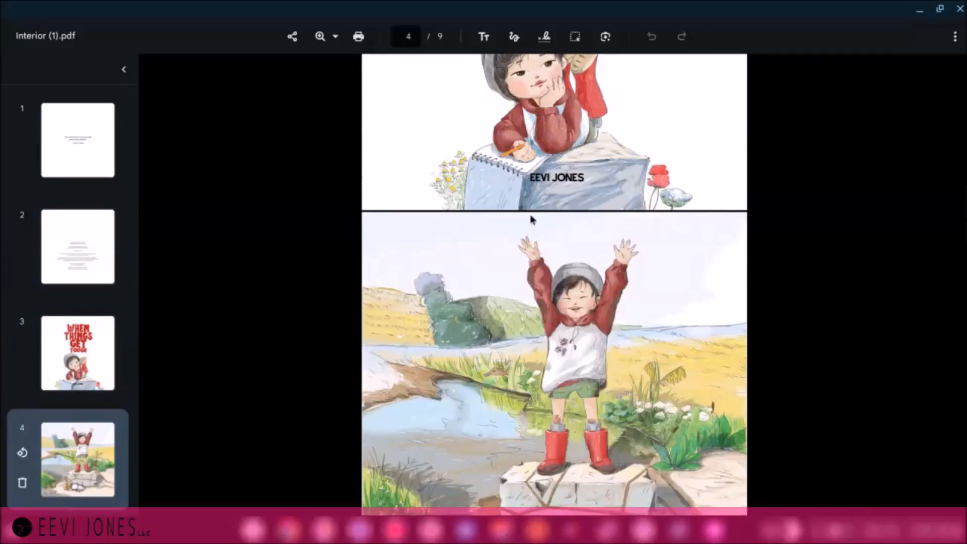
{"action": "scroll", "coordinate": [537, 411], "scroll_direction": "down", "scroll_amount": 8}
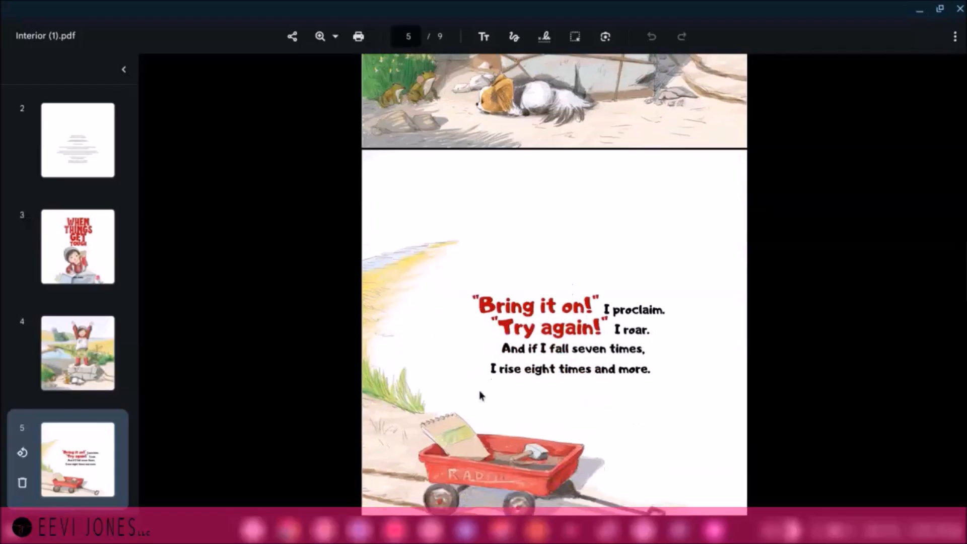
{"action": "scroll", "coordinate": [633, 295], "scroll_direction": "down", "scroll_amount": 3}
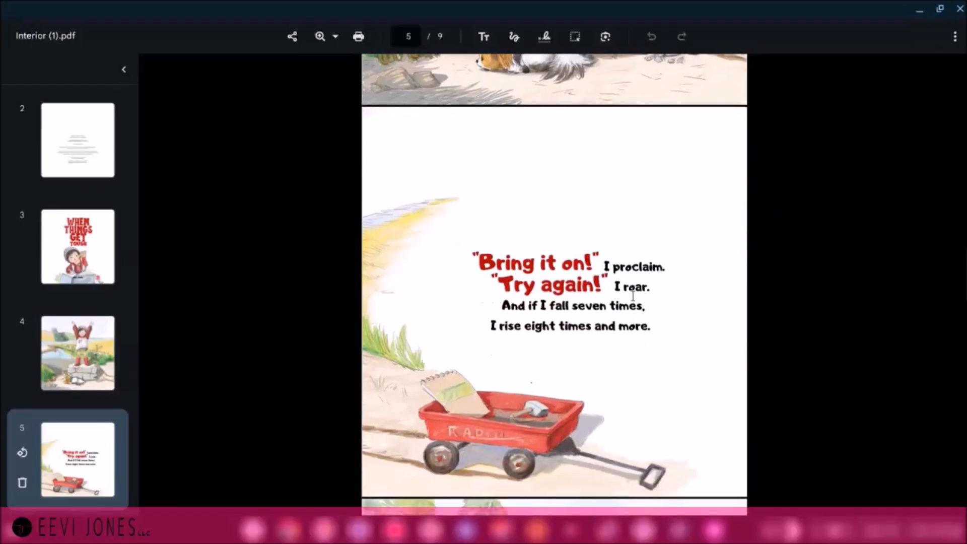
{"action": "scroll", "coordinate": [633, 296], "scroll_direction": "up", "scroll_amount": 4}
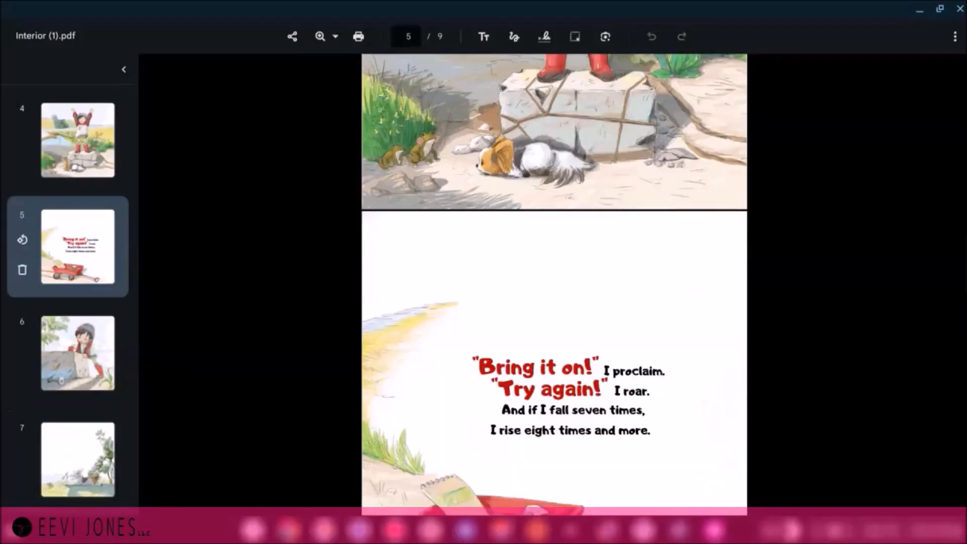
{"action": "scroll", "coordinate": [553, 282], "scroll_direction": "down", "scroll_amount": 10}
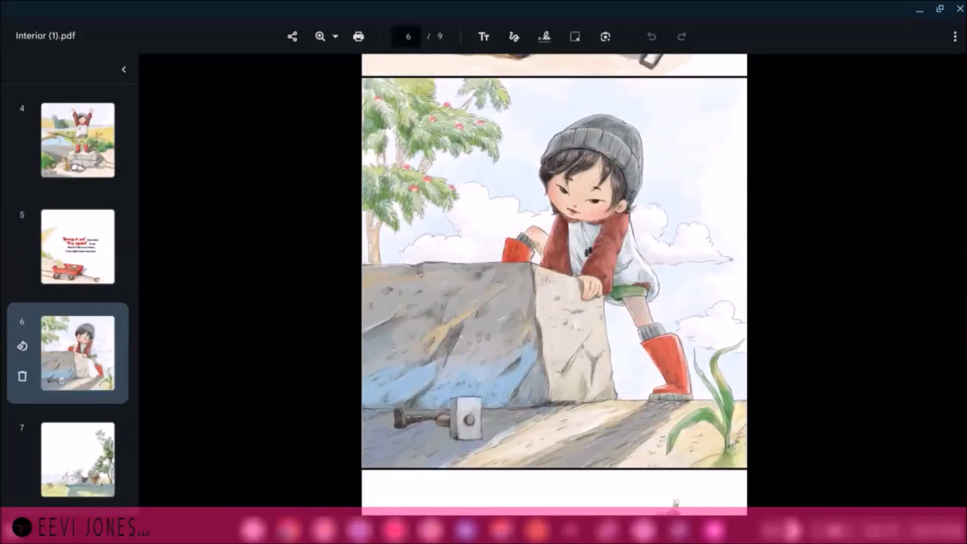
{"action": "scroll", "coordinate": [554, 282], "scroll_direction": "down", "scroll_amount": 2}
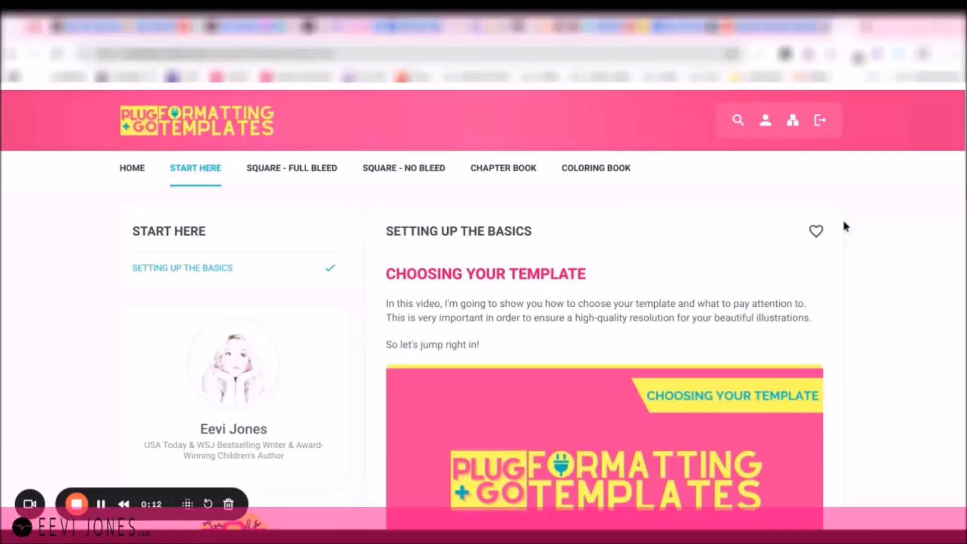
Step: Switch to the Plug + Go Formatting Templates site, skim Setting Up the Basics and open the 8.5 x 8.5 Template - Full Bleed lesson
{"action": "scroll", "coordinate": [846, 227], "scroll_direction": "down", "scroll_amount": 10}
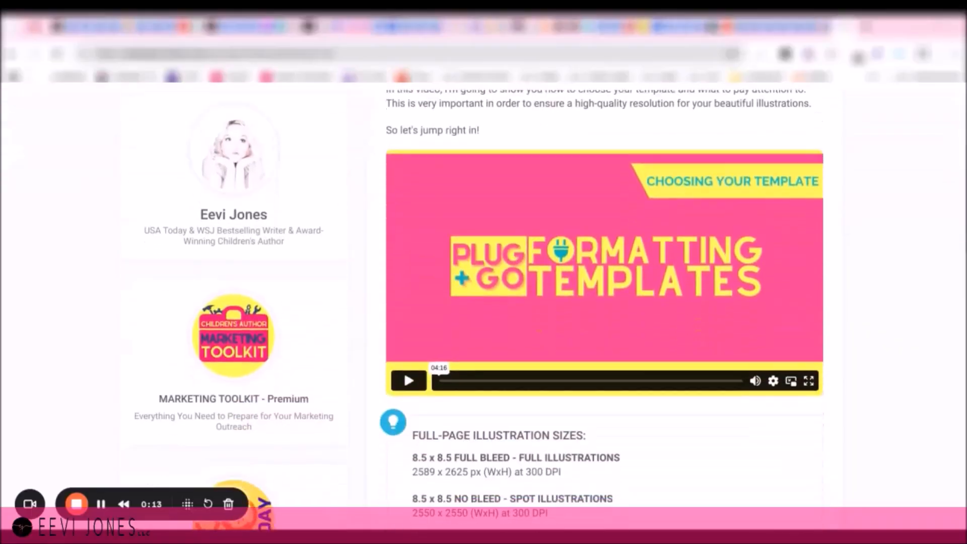
{"action": "scroll", "coordinate": [548, 158], "scroll_direction": "down", "scroll_amount": 1}
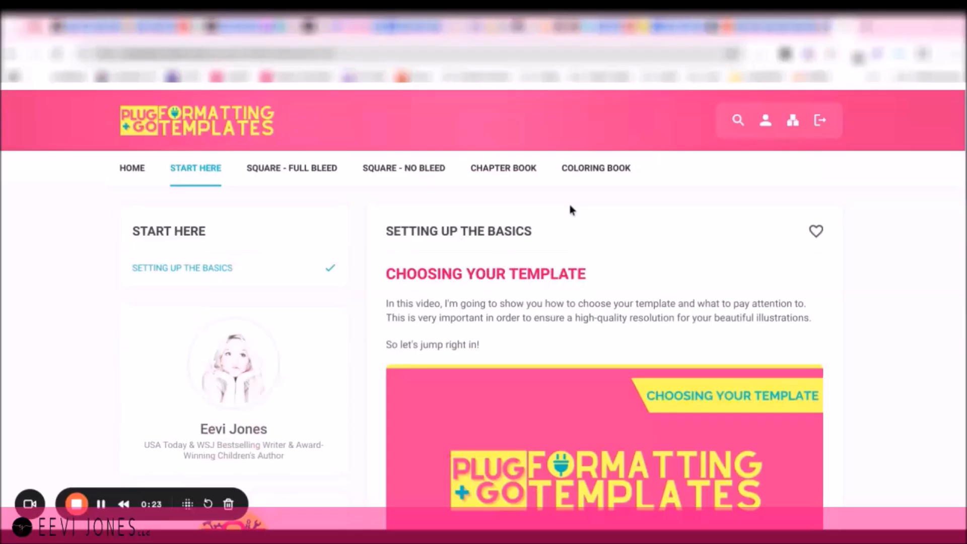
{"action": "mouse_move", "coordinate": [329, 176]}
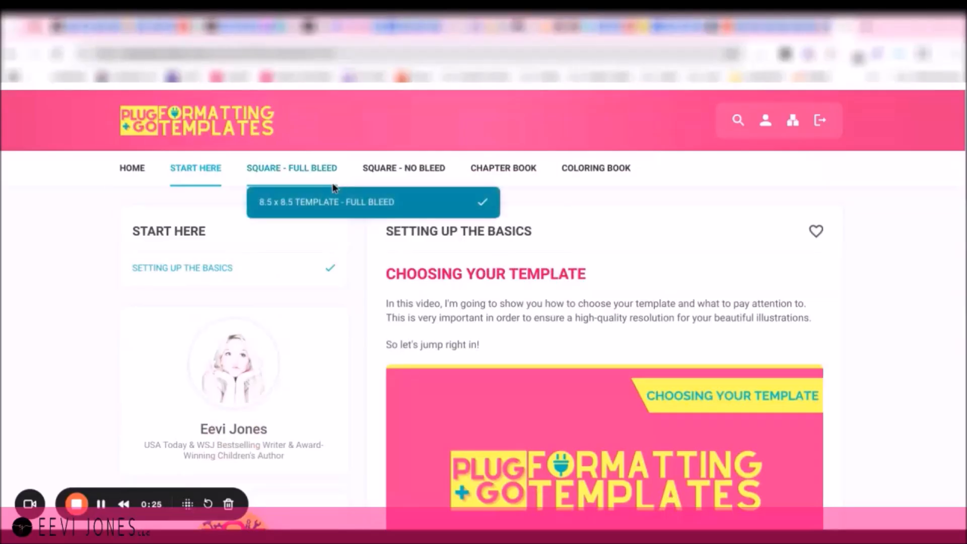
{"action": "left_click", "coordinate": [306, 205]}
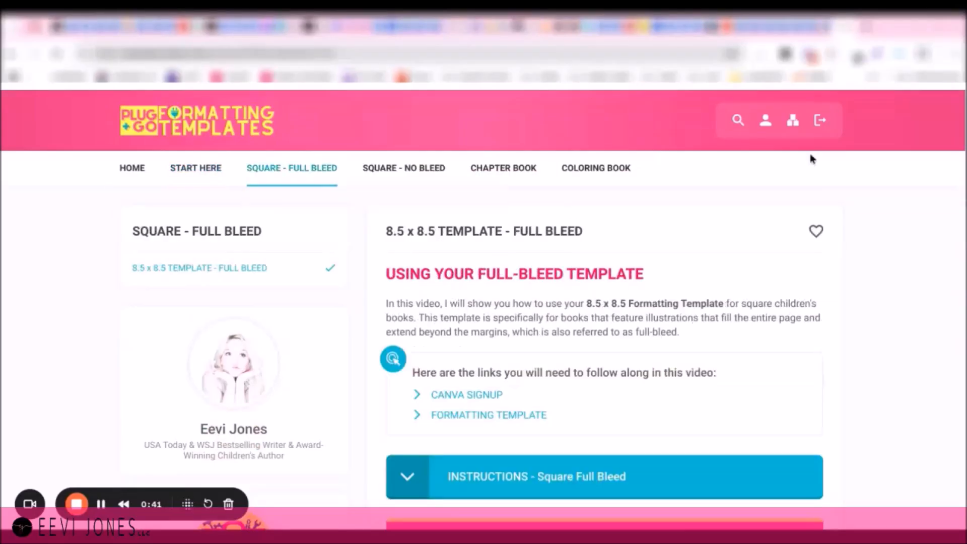
{"action": "scroll", "coordinate": [811, 158], "scroll_direction": "down", "scroll_amount": 5}
{"action": "scroll", "coordinate": [604, 302], "scroll_direction": "up", "scroll_amount": 4}
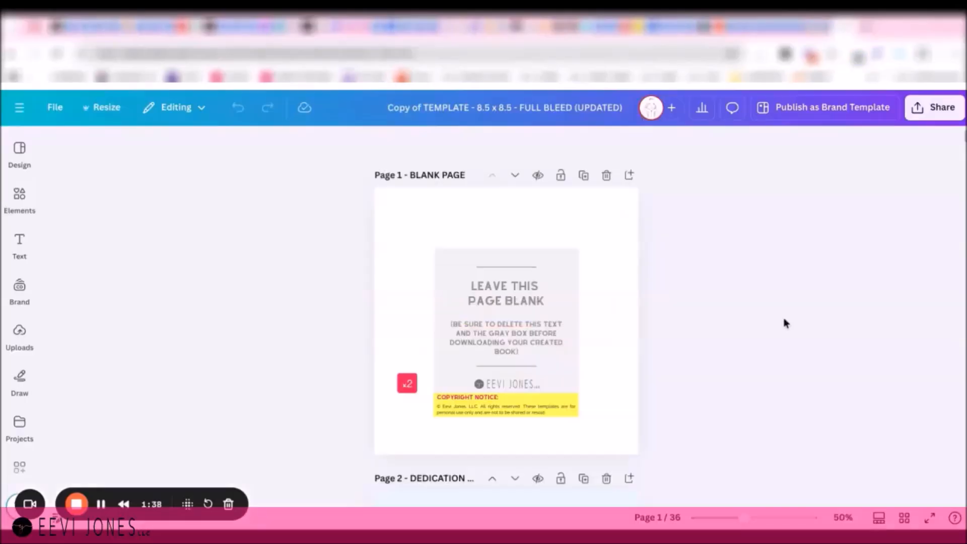
Step: Examine the blank, dedication and copyright, and title pages of the 8.5 x 8.5 full-bleed template in Canva
{"action": "scroll", "coordinate": [786, 323], "scroll_direction": "down", "scroll_amount": 2}
{"action": "scroll", "coordinate": [785, 322], "scroll_direction": "up", "scroll_amount": 2}
{"action": "scroll", "coordinate": [746, 263], "scroll_direction": "down", "scroll_amount": 1}
{"action": "scroll", "coordinate": [747, 263], "scroll_direction": "down", "scroll_amount": 8}
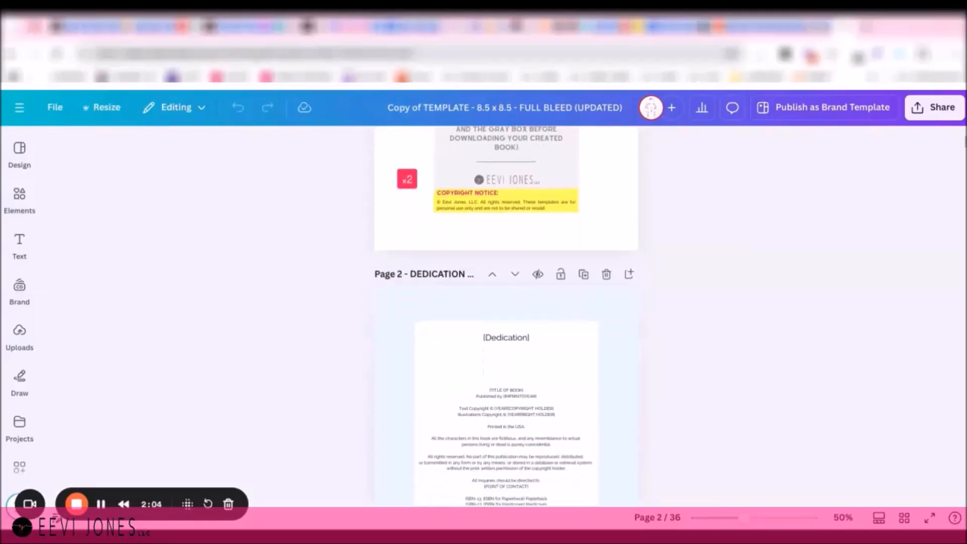
{"action": "scroll", "coordinate": [506, 322], "scroll_direction": "down", "scroll_amount": 2}
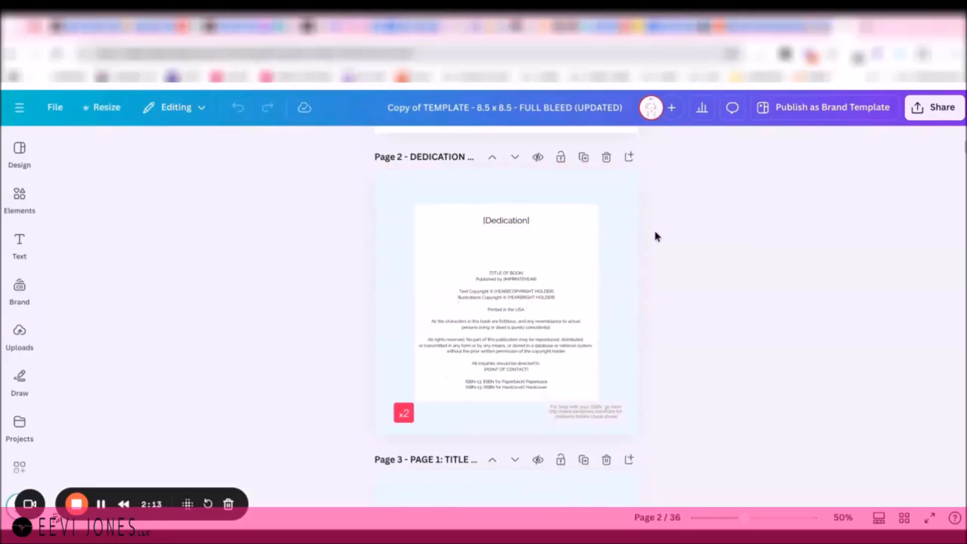
{"action": "scroll", "coordinate": [655, 235], "scroll_direction": "down", "scroll_amount": 10}
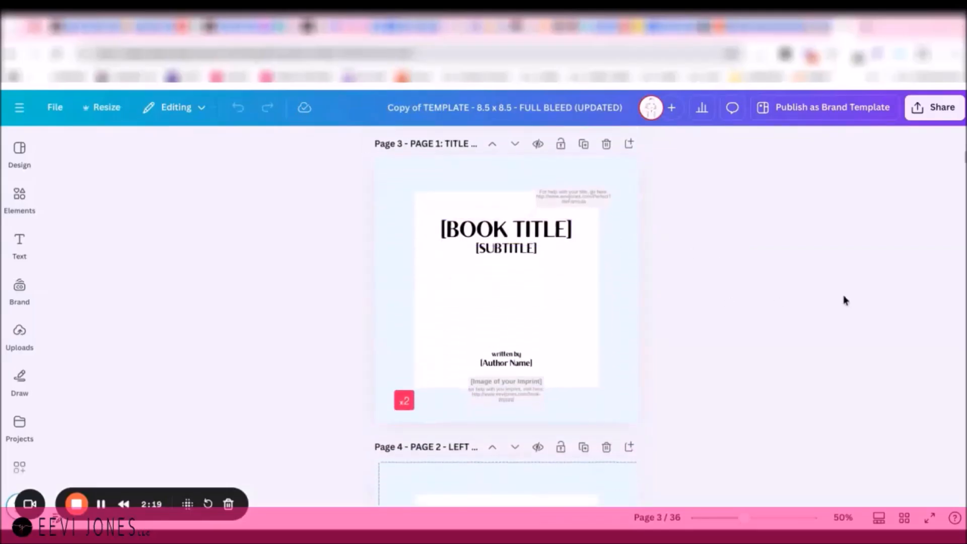
{"action": "scroll", "coordinate": [811, 317], "scroll_direction": "down", "scroll_amount": 2}
{"action": "scroll", "coordinate": [811, 317], "scroll_direction": "down", "scroll_amount": 3}
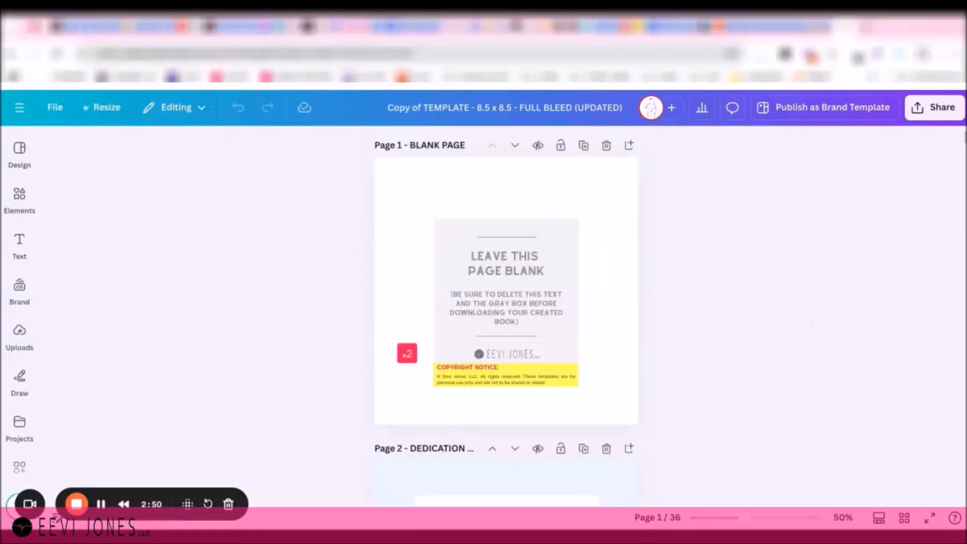
Step: Compare the template's front matter pages again, continuing to the guide and margins of Page 2 (Left)
{"action": "scroll", "coordinate": [639, 277], "scroll_direction": "down", "scroll_amount": 10}
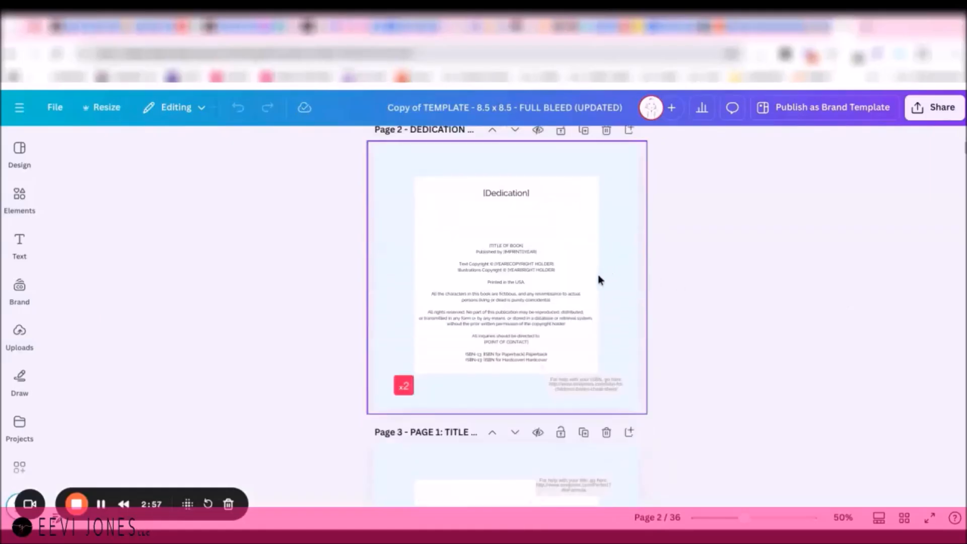
{"action": "scroll", "coordinate": [716, 293], "scroll_direction": "down", "scroll_amount": 5}
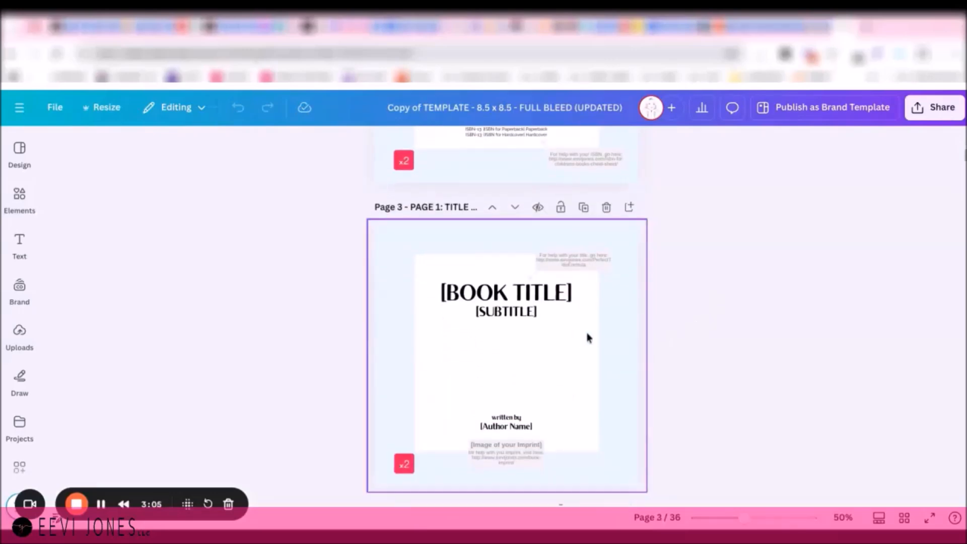
{"action": "scroll", "coordinate": [723, 323], "scroll_direction": "down", "scroll_amount": 7}
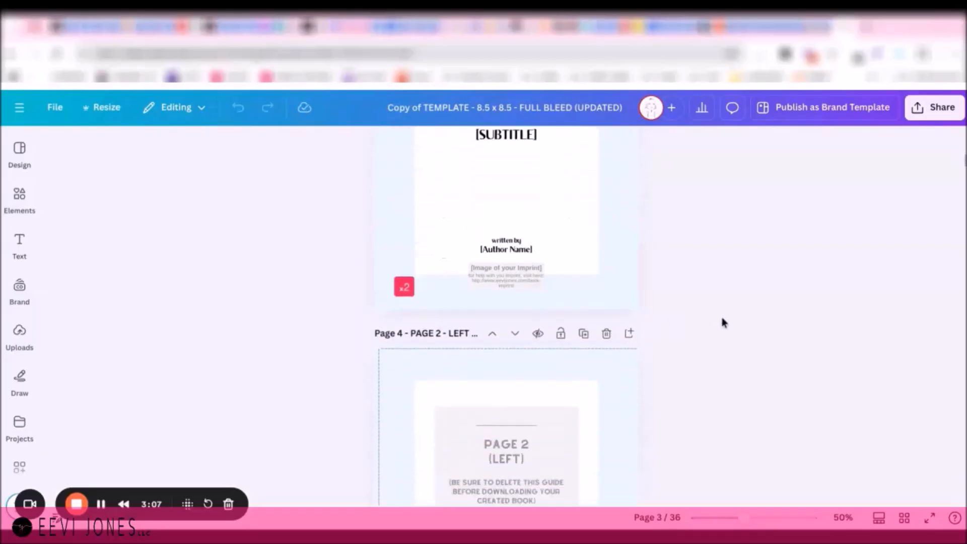
{"action": "scroll", "coordinate": [723, 322], "scroll_direction": "up", "scroll_amount": 8}
{"action": "scroll", "coordinate": [504, 316], "scroll_direction": "up", "scroll_amount": 2}
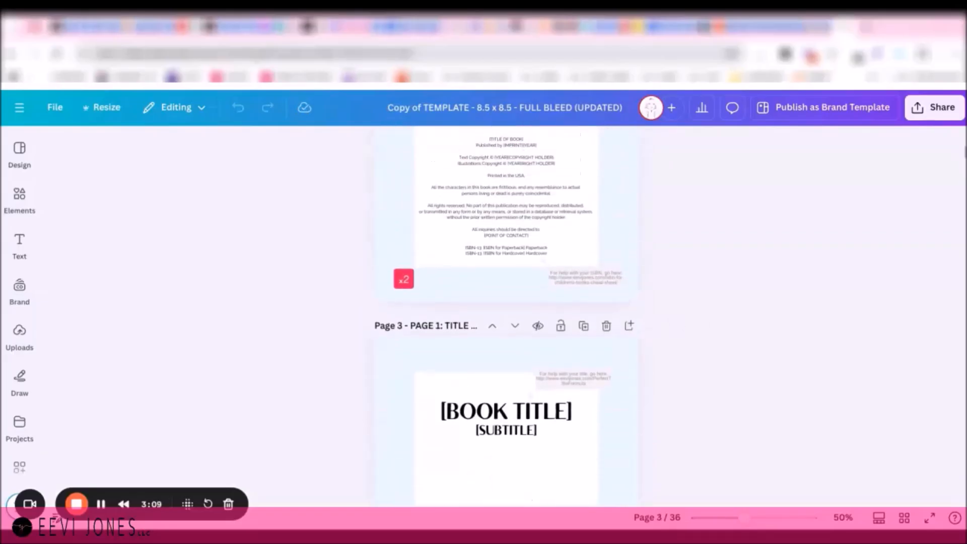
{"action": "scroll", "coordinate": [504, 316], "scroll_direction": "down", "scroll_amount": 8}
{"action": "scroll", "coordinate": [699, 279], "scroll_direction": "down", "scroll_amount": 2}
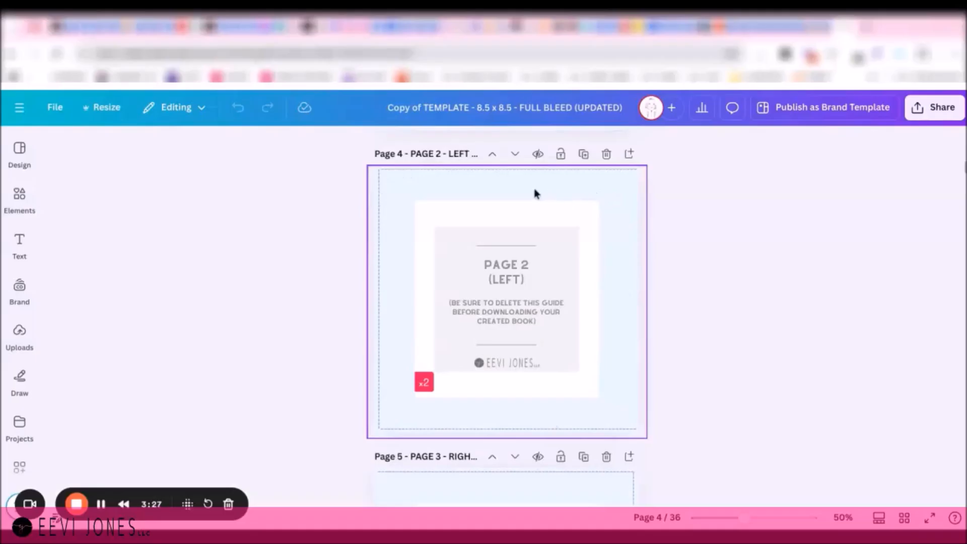
Step: Review the template's last story pages from Page 29 on, plus the About the Author and Other Works pages
{"action": "scroll", "coordinate": [731, 261], "scroll_direction": "down", "scroll_amount": 5}
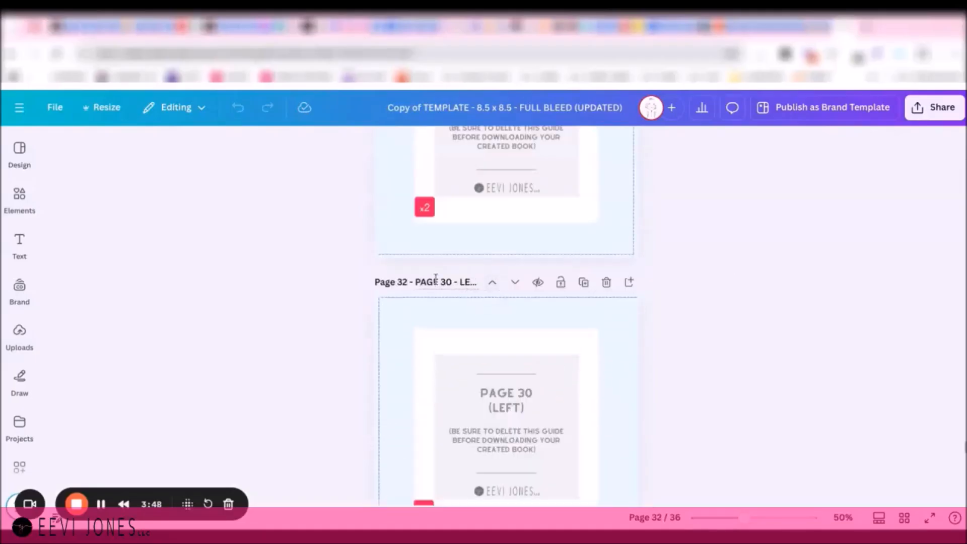
{"action": "scroll", "coordinate": [690, 300], "scroll_direction": "down", "scroll_amount": 4}
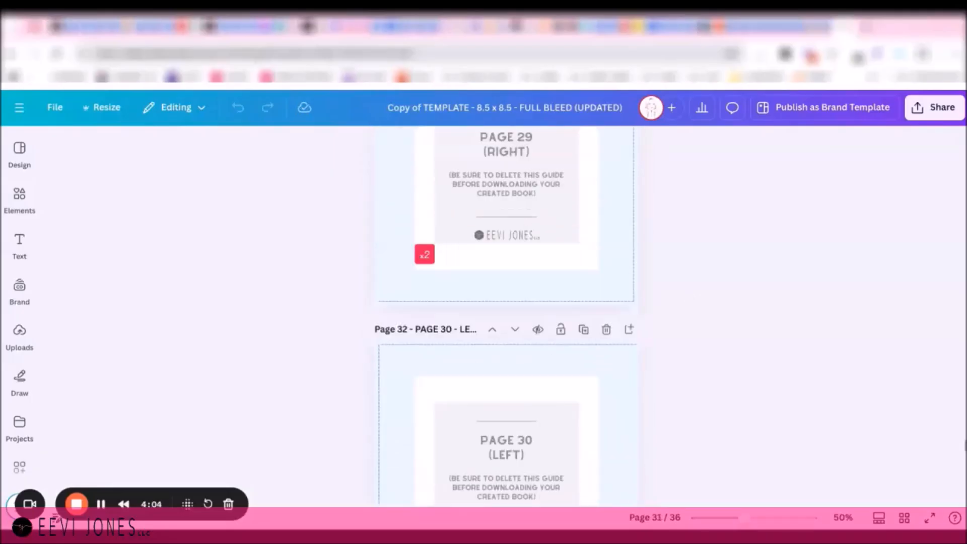
{"action": "scroll", "coordinate": [506, 312], "scroll_direction": "down", "scroll_amount": 3}
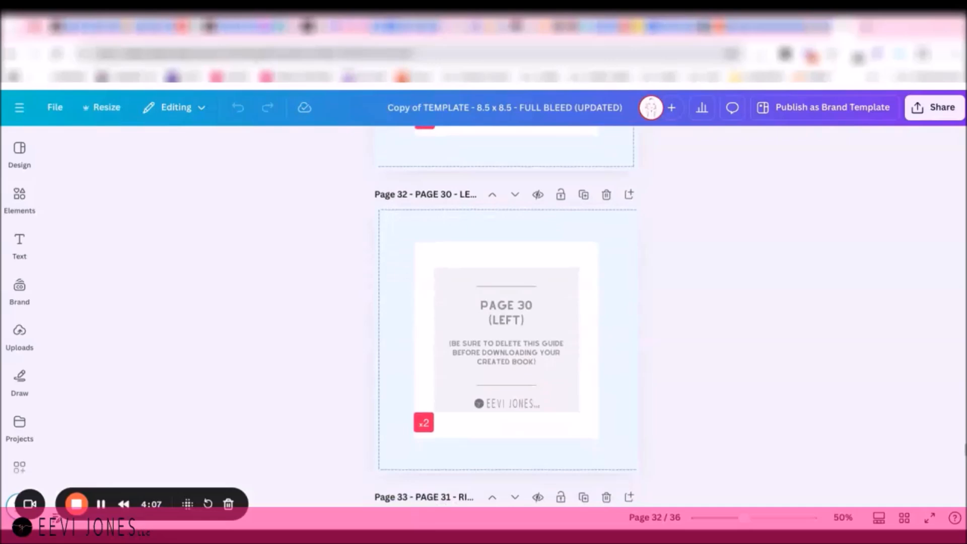
{"action": "scroll", "coordinate": [274, 289], "scroll_direction": "down", "scroll_amount": 1}
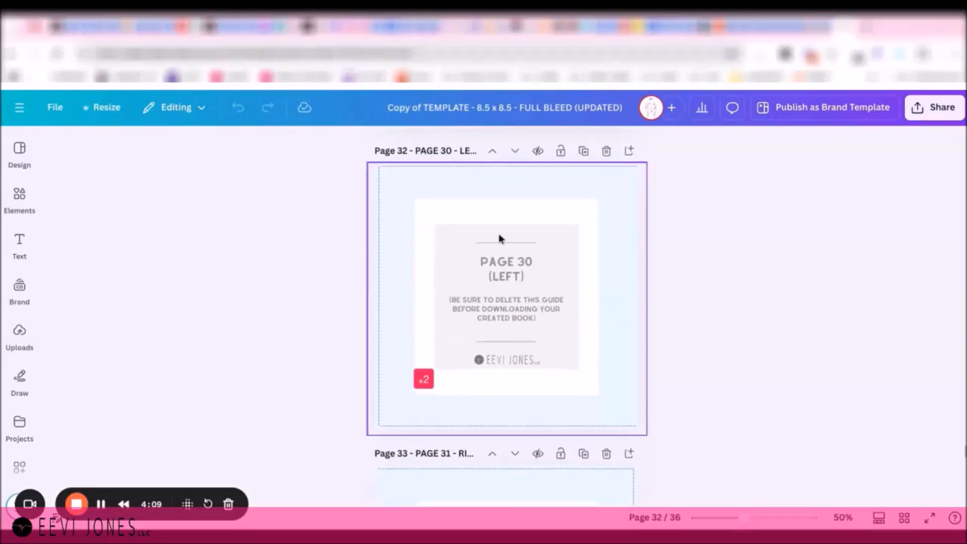
{"action": "scroll", "coordinate": [755, 267], "scroll_direction": "down", "scroll_amount": 2}
{"action": "scroll", "coordinate": [760, 266], "scroll_direction": "down", "scroll_amount": 10}
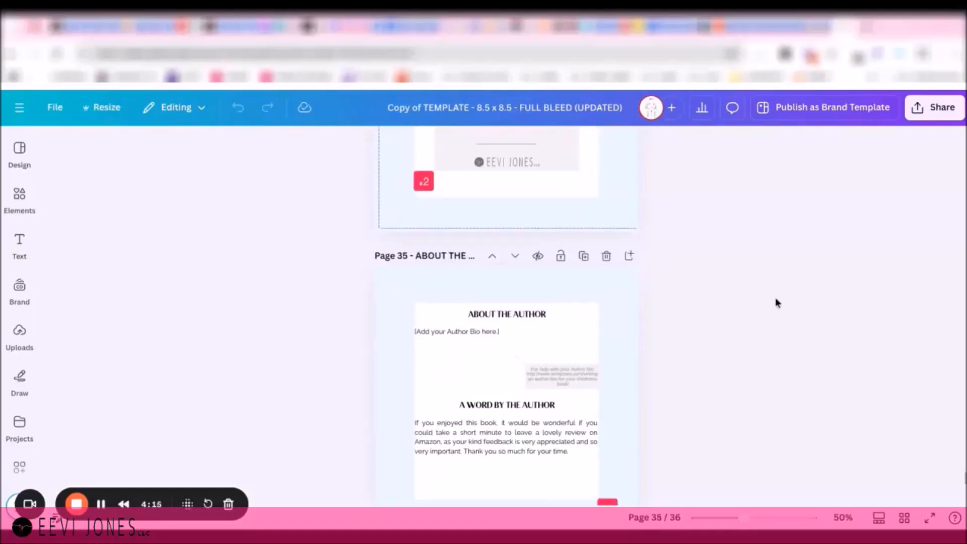
{"action": "scroll", "coordinate": [777, 302], "scroll_direction": "down", "scroll_amount": 7}
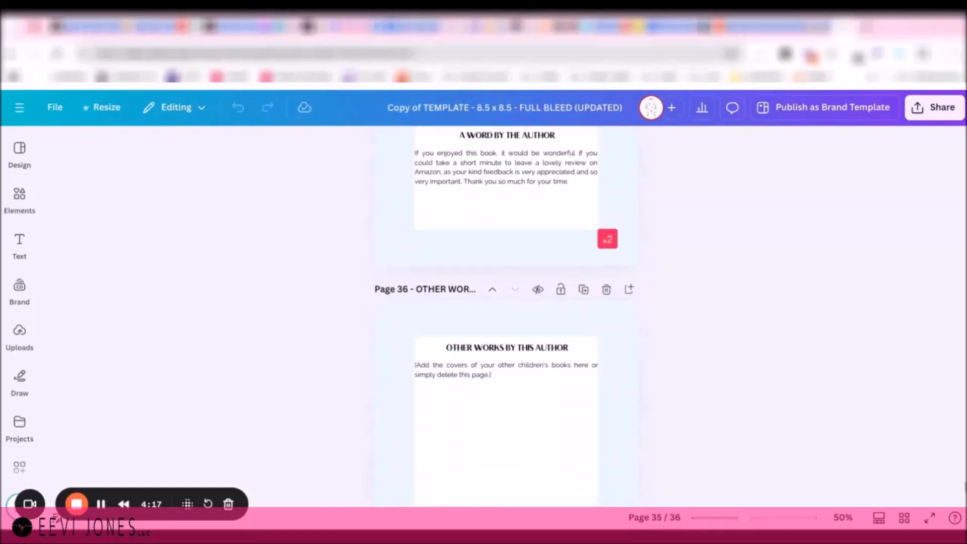
{"action": "scroll", "coordinate": [573, 395], "scroll_direction": "down", "scroll_amount": 3}
{"action": "scroll", "coordinate": [574, 395], "scroll_direction": "up", "scroll_amount": 8}
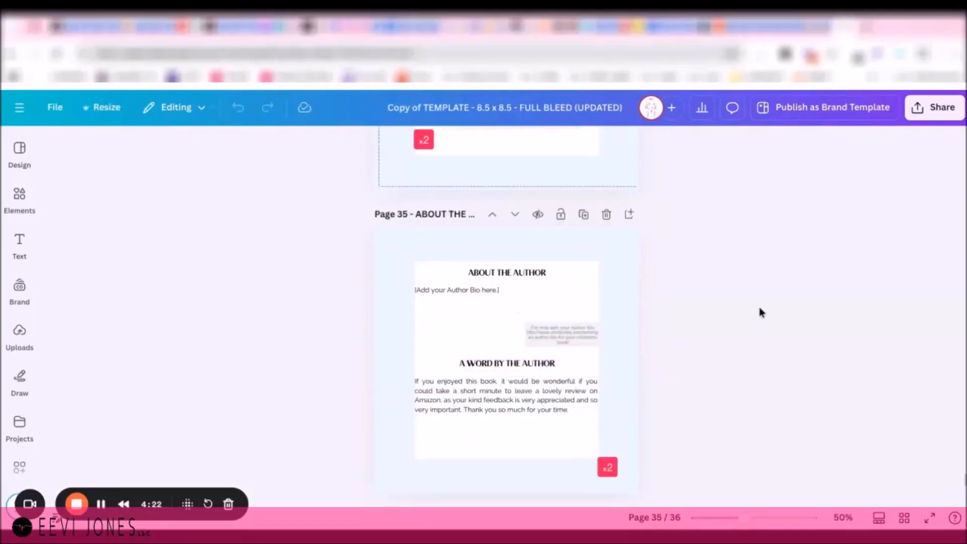
Step: Return to the template's blank first page and skim the front matter through to Page 2 (Left)
{"action": "scroll", "coordinate": [757, 304], "scroll_direction": "up", "scroll_amount": 2}
{"action": "scroll", "coordinate": [757, 304], "scroll_direction": "up", "scroll_amount": 5}
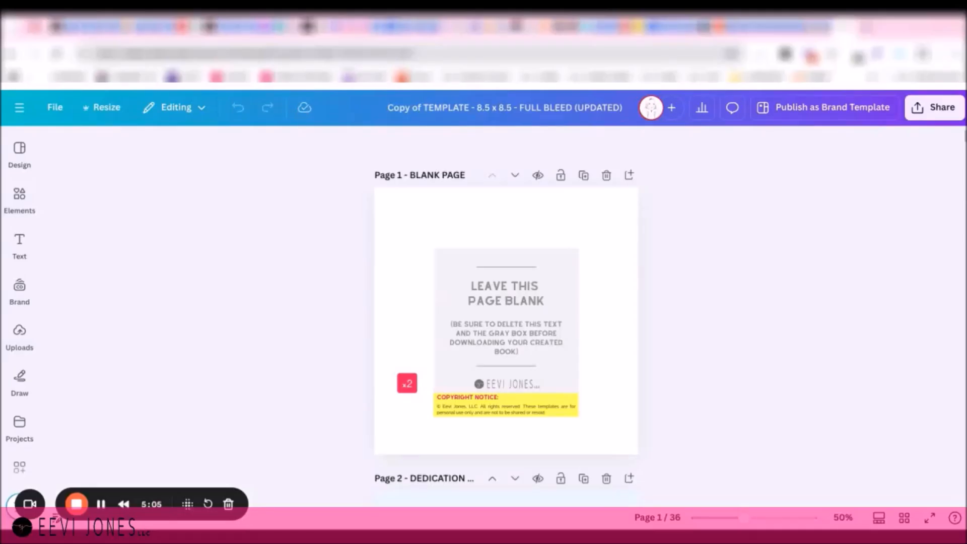
{"action": "scroll", "coordinate": [713, 316], "scroll_direction": "down", "scroll_amount": 5}
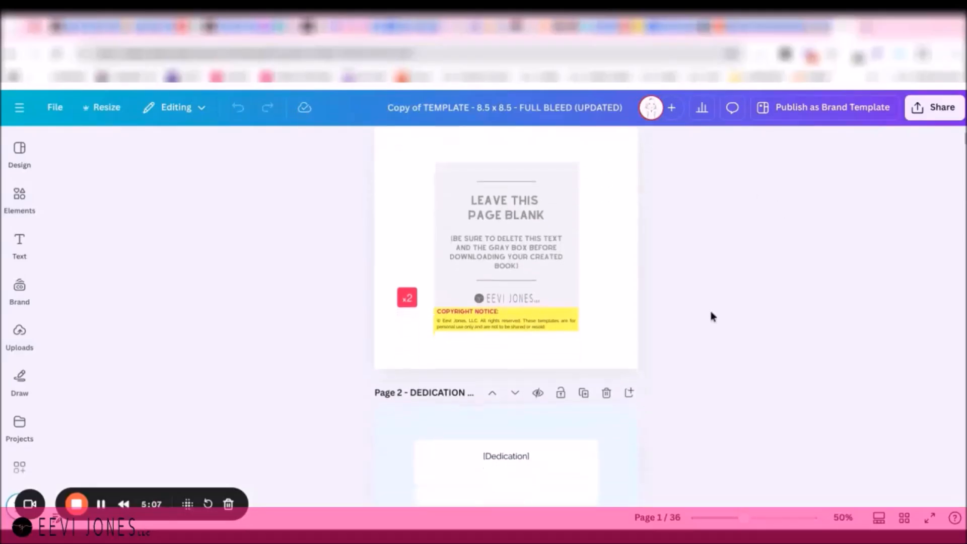
{"action": "scroll", "coordinate": [507, 316], "scroll_direction": "down", "scroll_amount": 2}
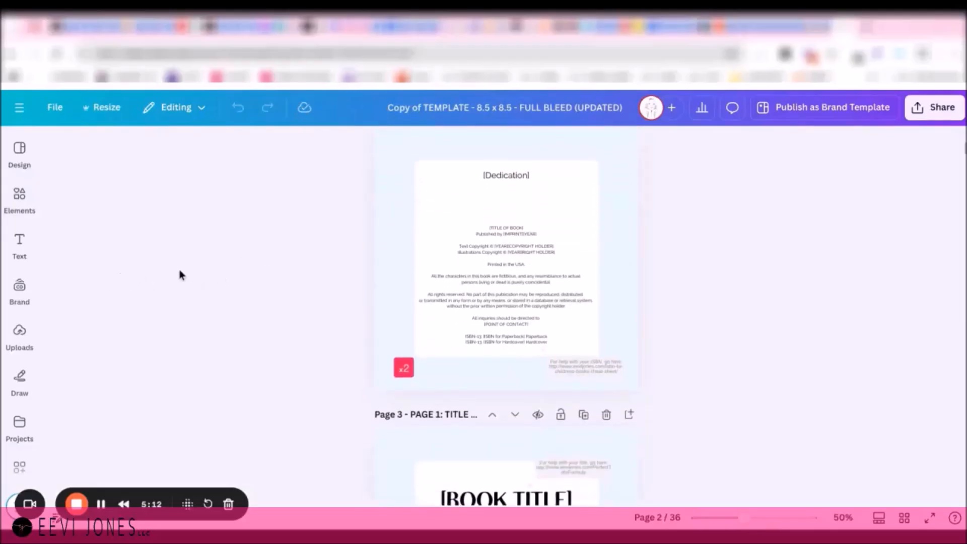
{"action": "scroll", "coordinate": [737, 280], "scroll_direction": "down", "scroll_amount": 9}
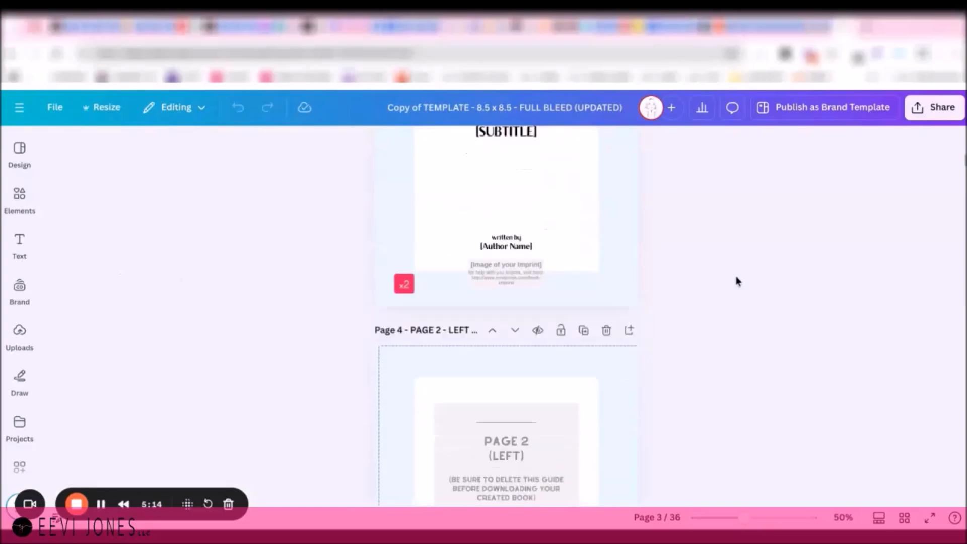
{"action": "scroll", "coordinate": [787, 279], "scroll_direction": "up", "scroll_amount": 2}
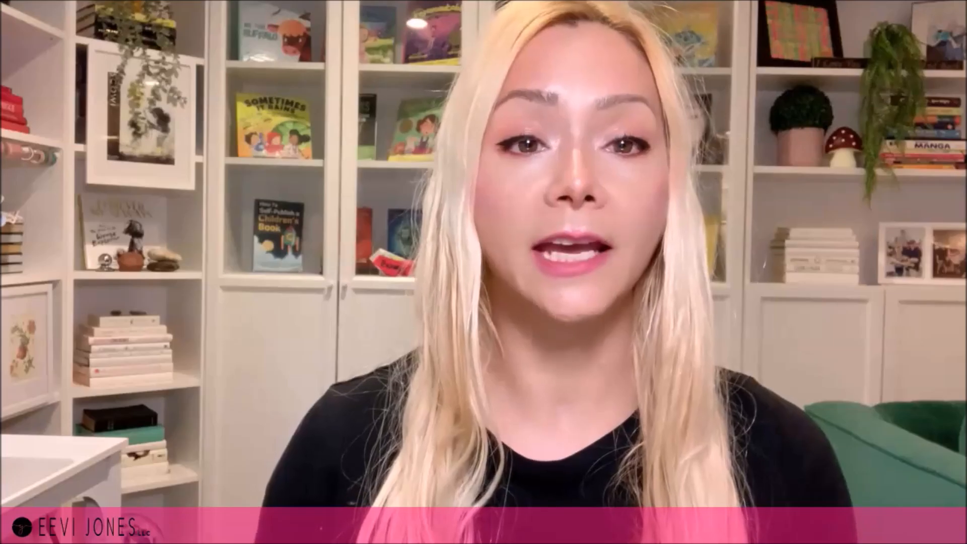